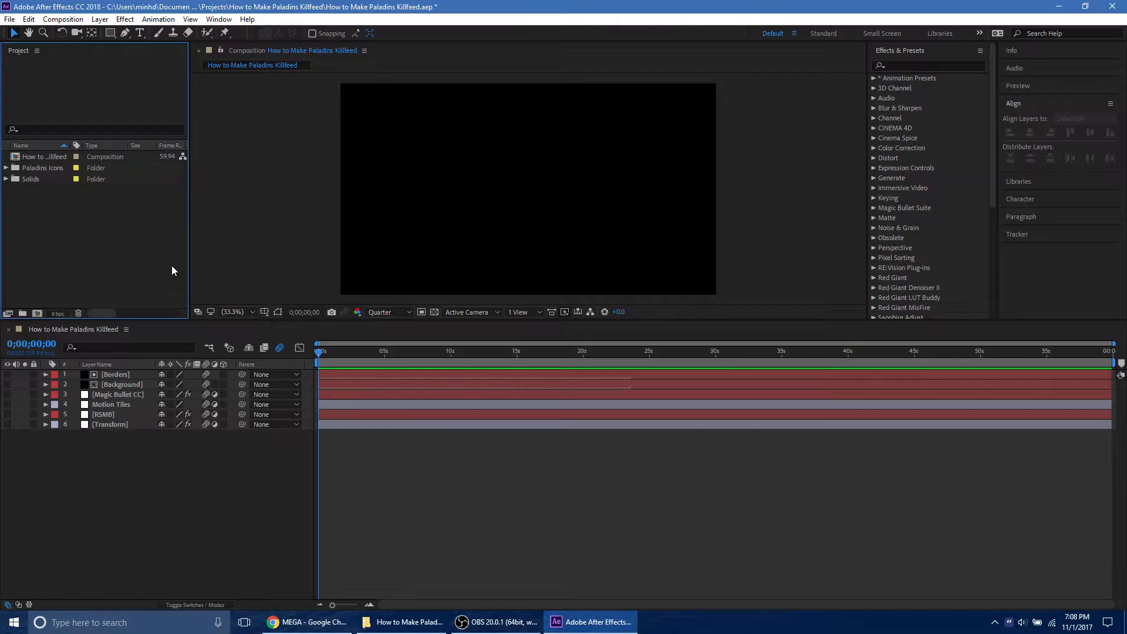
- Widen the project item list and look inside the Paladins Icons folder
{"action": "left_click_drag", "start_coordinate": [188, 246], "coordinate": [233, 246]}
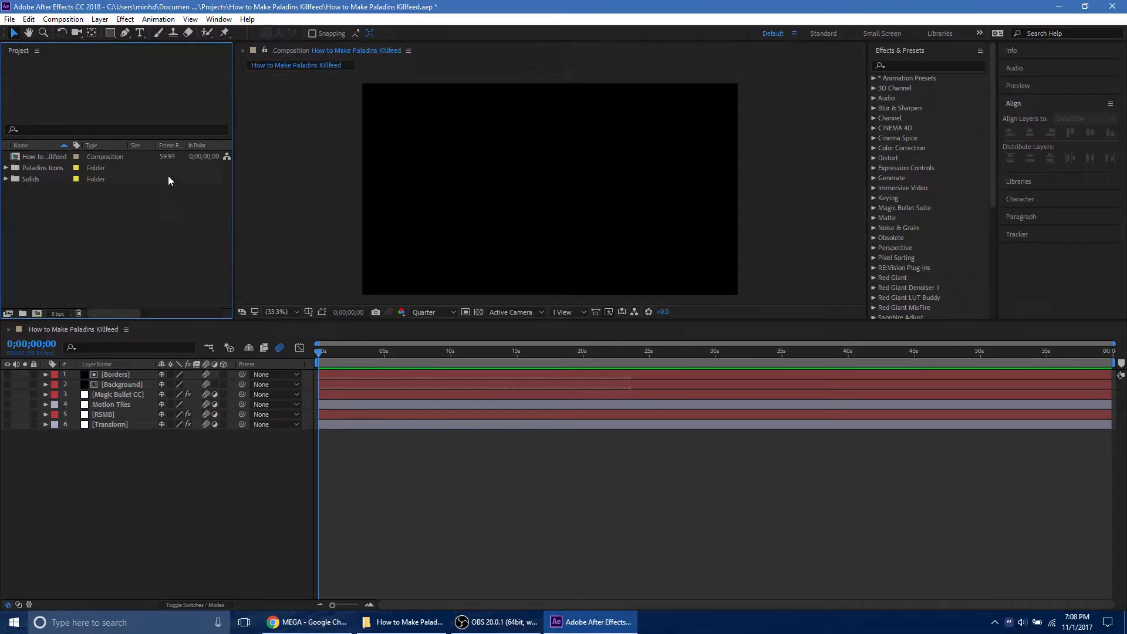
{"action": "left_click", "coordinate": [5, 169]}
{"action": "left_click", "coordinate": [6, 157]}
- Switch to File Explorer and open the Paladins Icons folder inside the YouTube Resources folder
{"action": "left_click", "coordinate": [403, 621]}
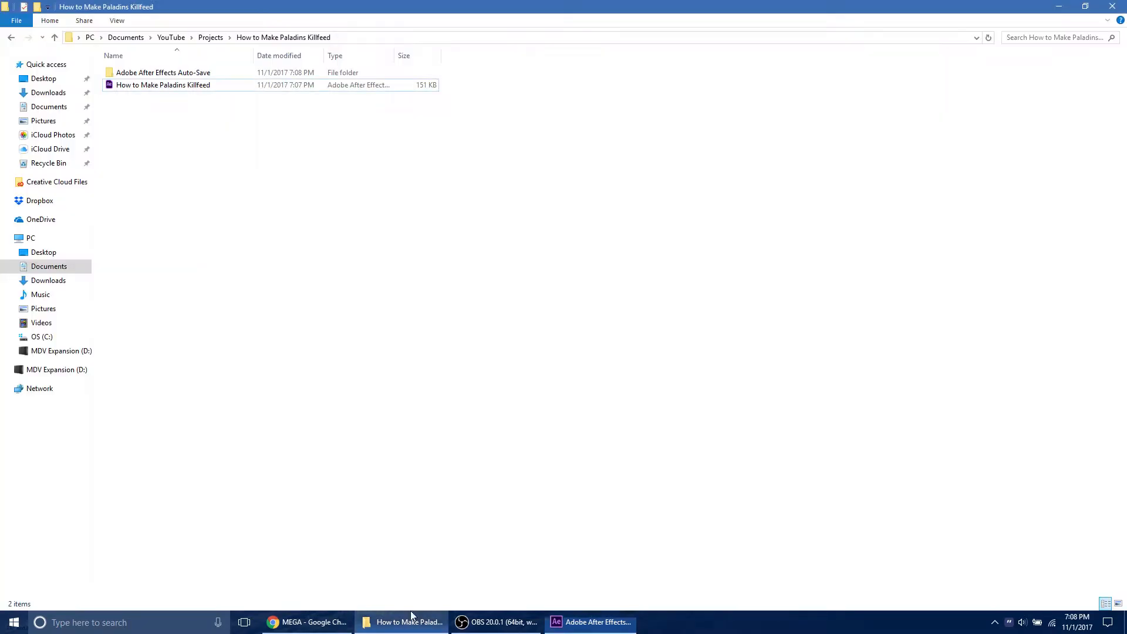
{"action": "left_click", "coordinate": [213, 37]}
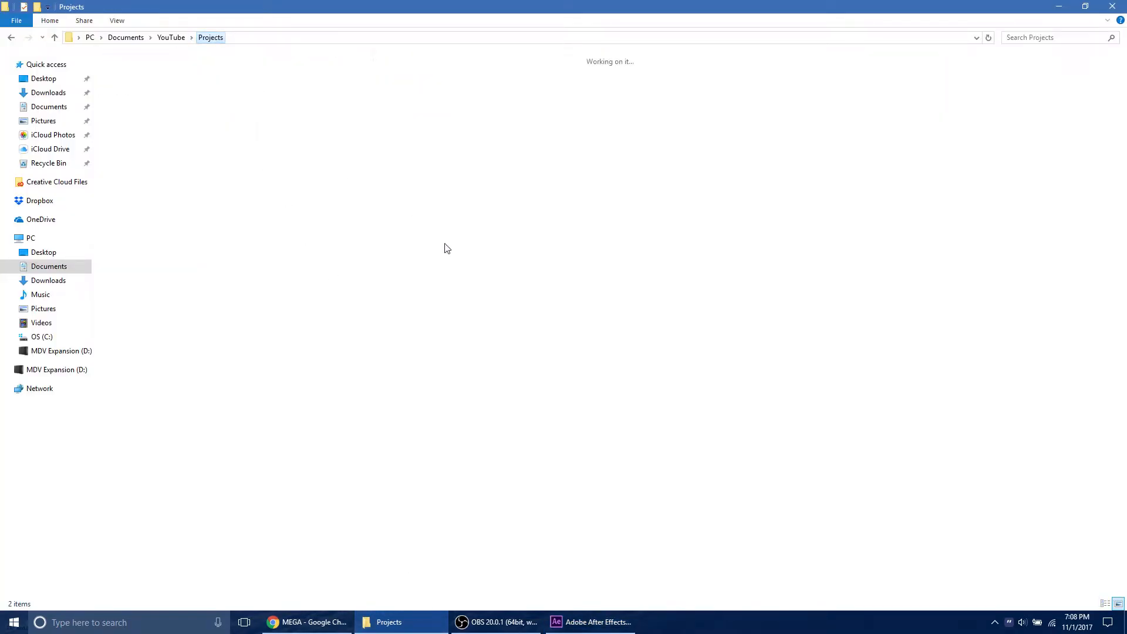
{"action": "left_click", "coordinate": [171, 37]}
{"action": "double_click", "coordinate": [385, 109]}
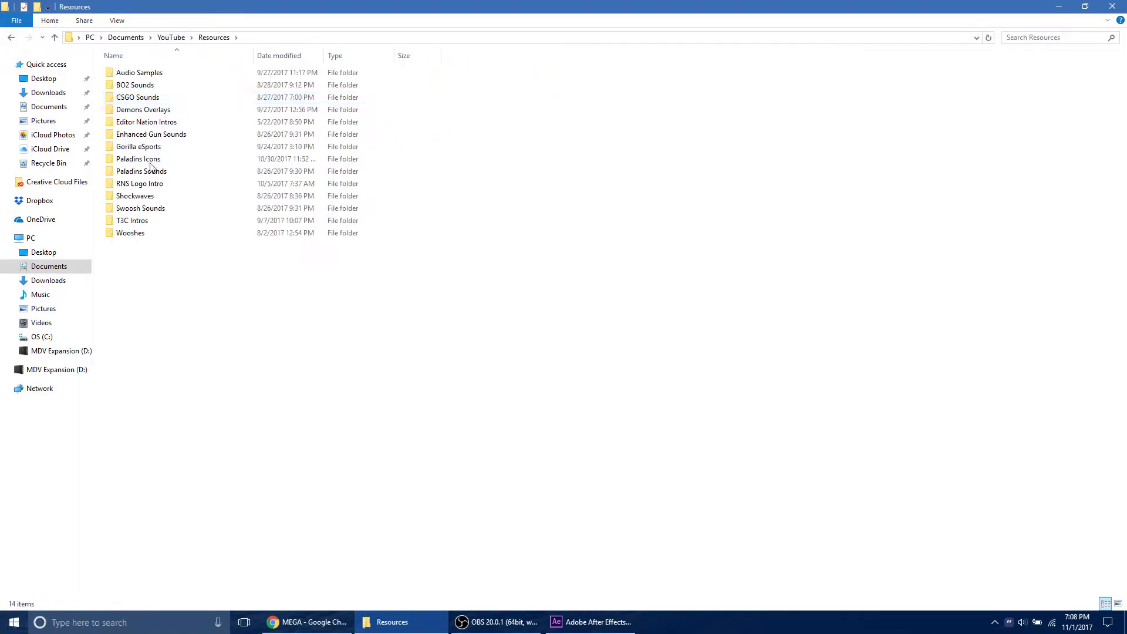
{"action": "double_click", "coordinate": [170, 160]}
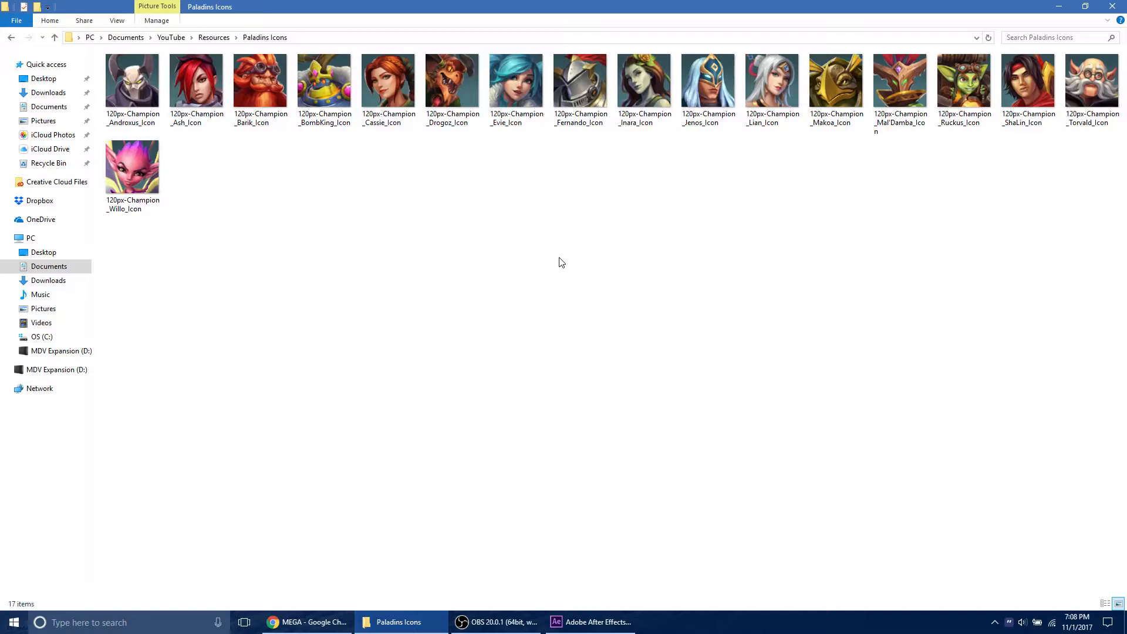
- Switch to Chrome, search for "paladins wiki" in a new tab and open the Official Paladins Wiki
{"action": "left_click", "coordinate": [307, 622]}
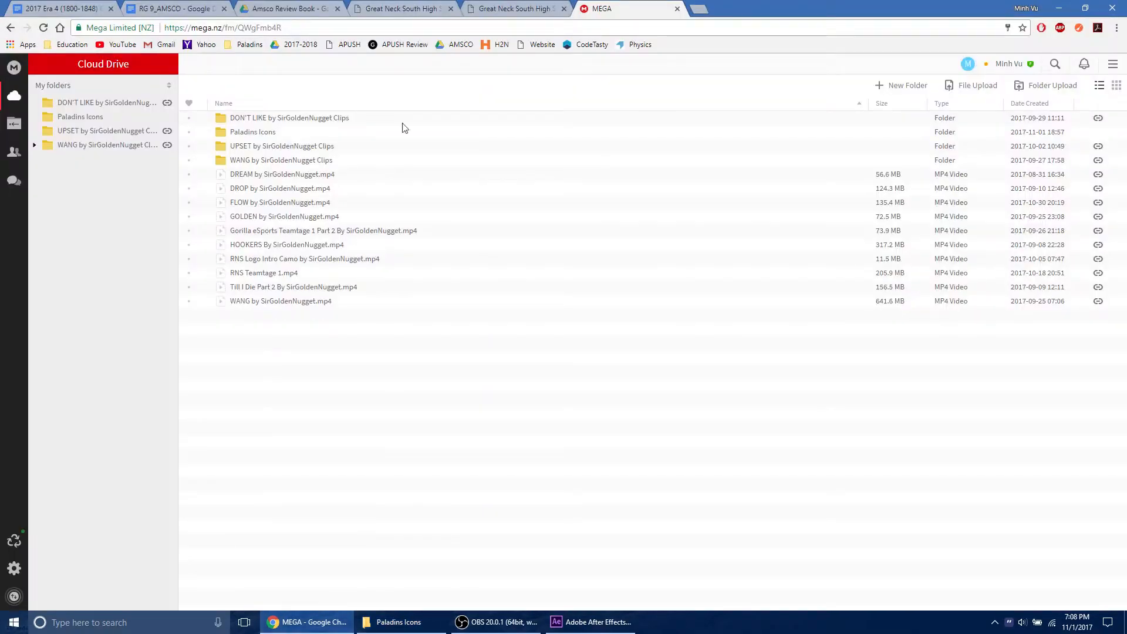
{"action": "left_click", "coordinate": [699, 9]}
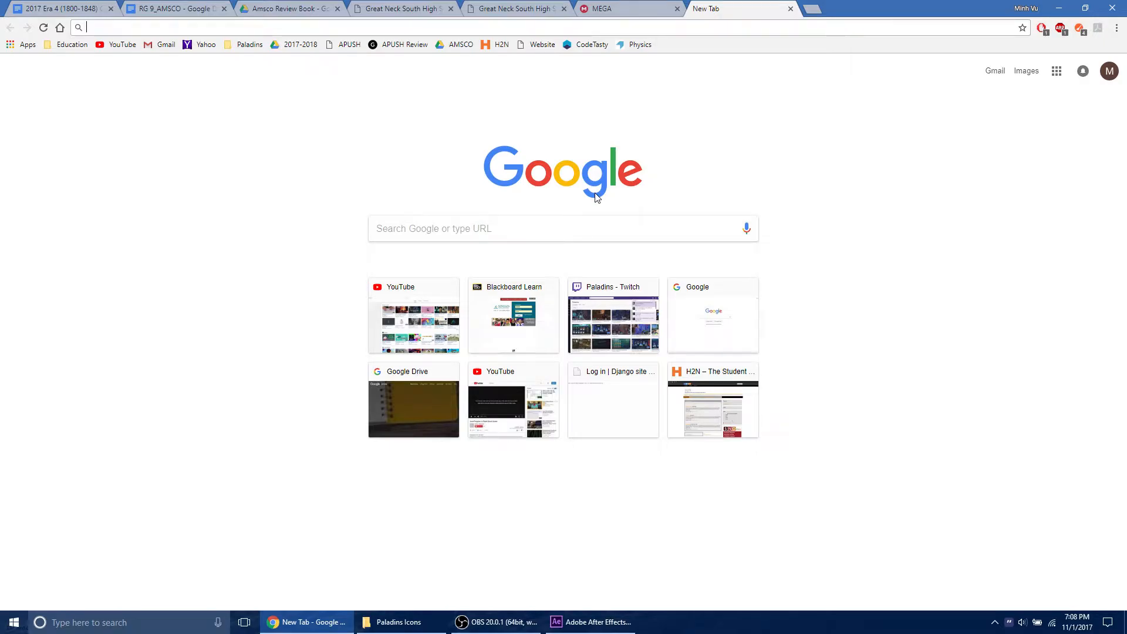
{"action": "type", "text": "paladins wiki"}
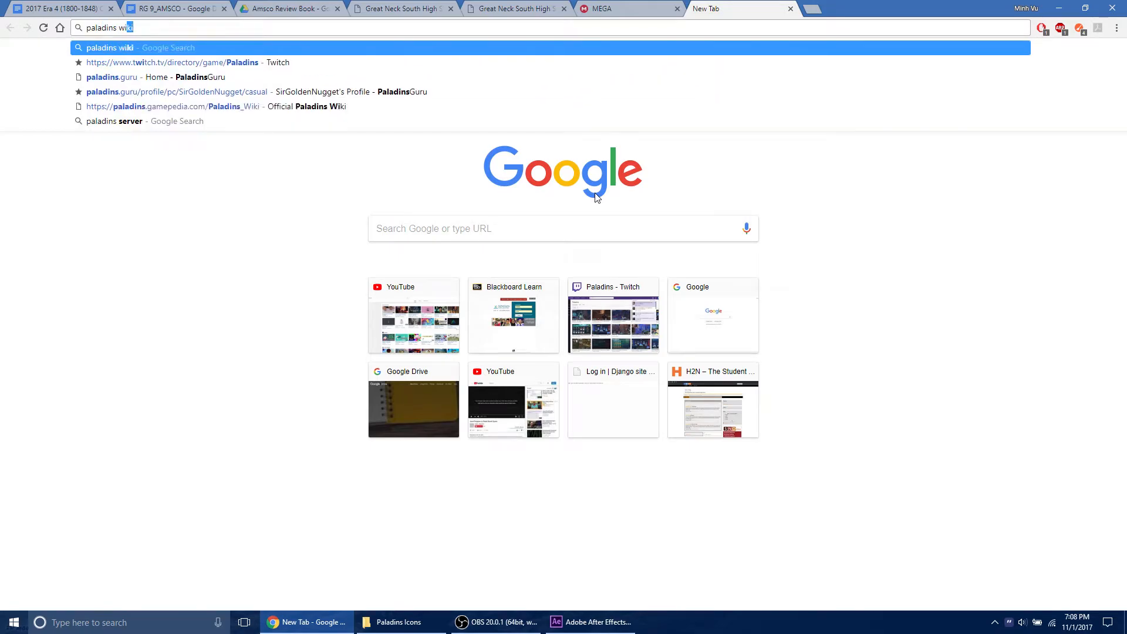
{"action": "key", "text": "Return"}
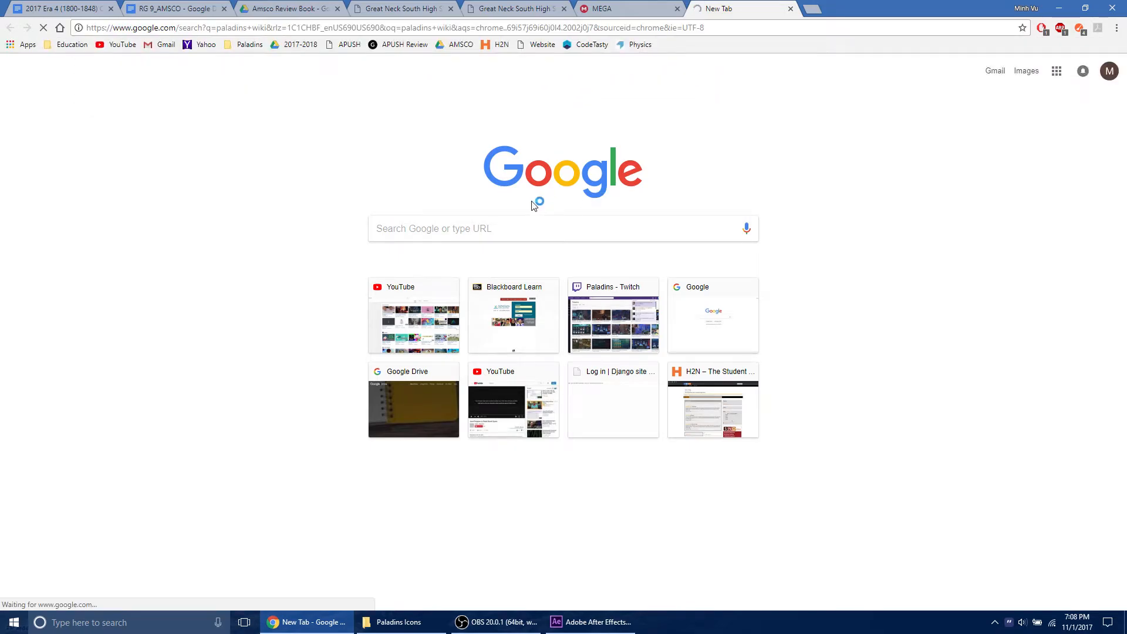
{"action": "left_click", "coordinate": [176, 162]}
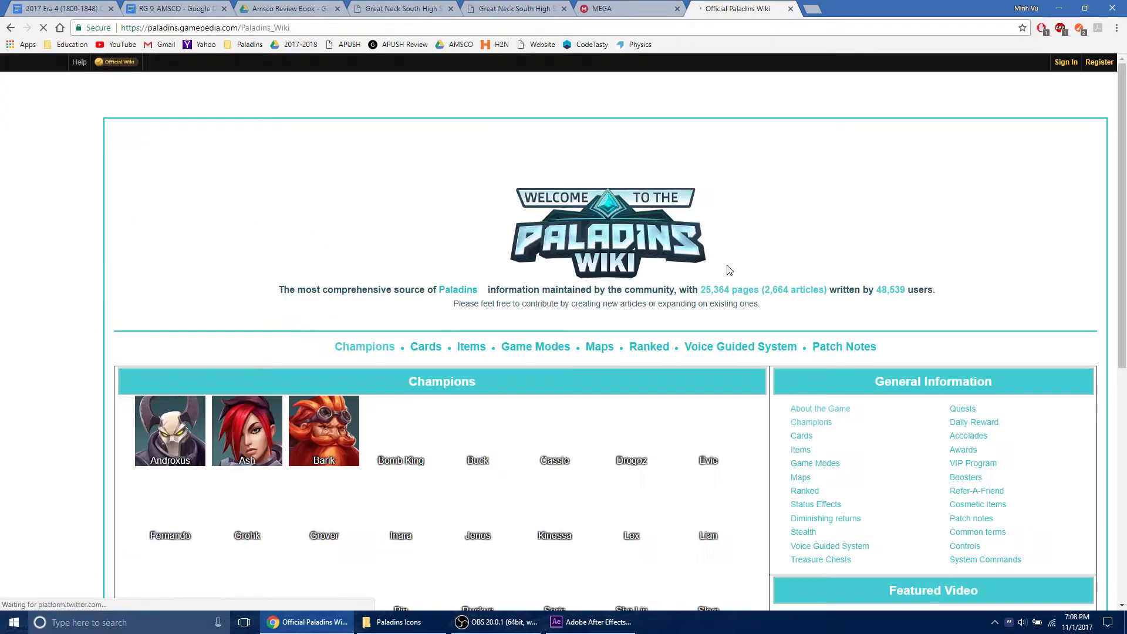
- Find the Strix portrait in the wiki's Champions section and inspect its page element
{"action": "scroll", "coordinate": [556, 368], "scroll_direction": "down", "scroll_amount": 4}
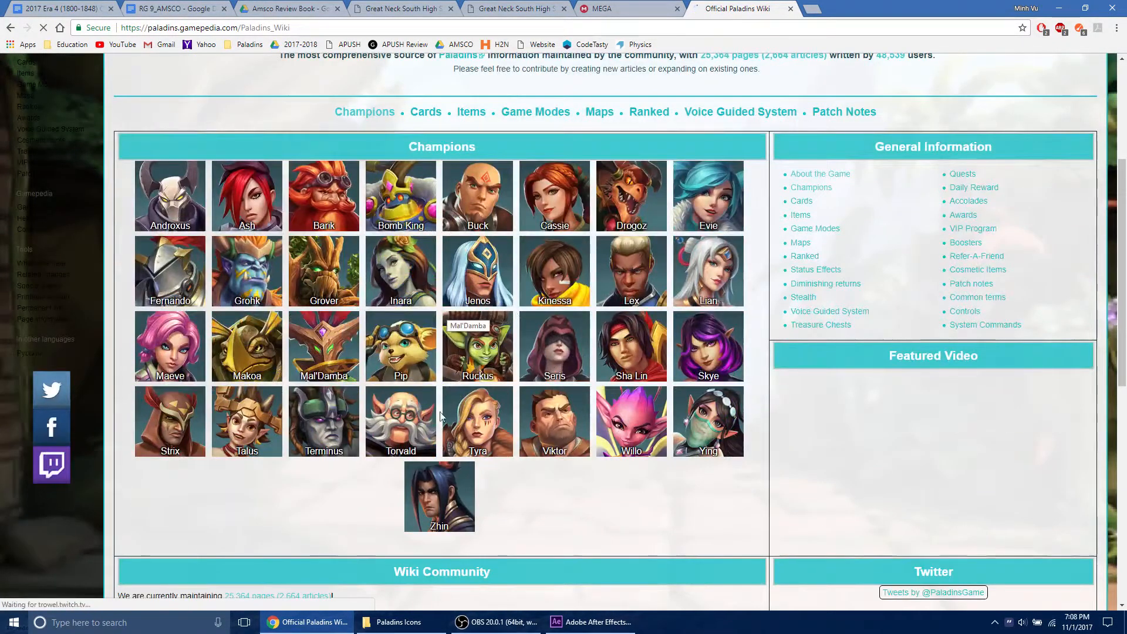
{"action": "scroll", "coordinate": [623, 435], "scroll_direction": "down", "scroll_amount": 1}
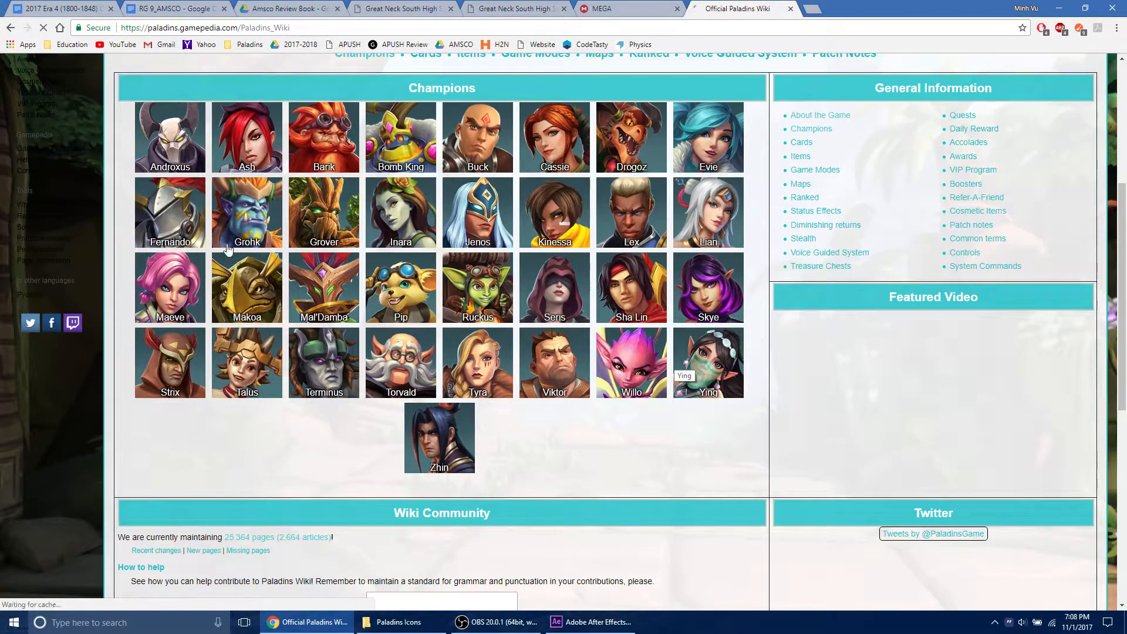
{"action": "right_click", "coordinate": [178, 368]}
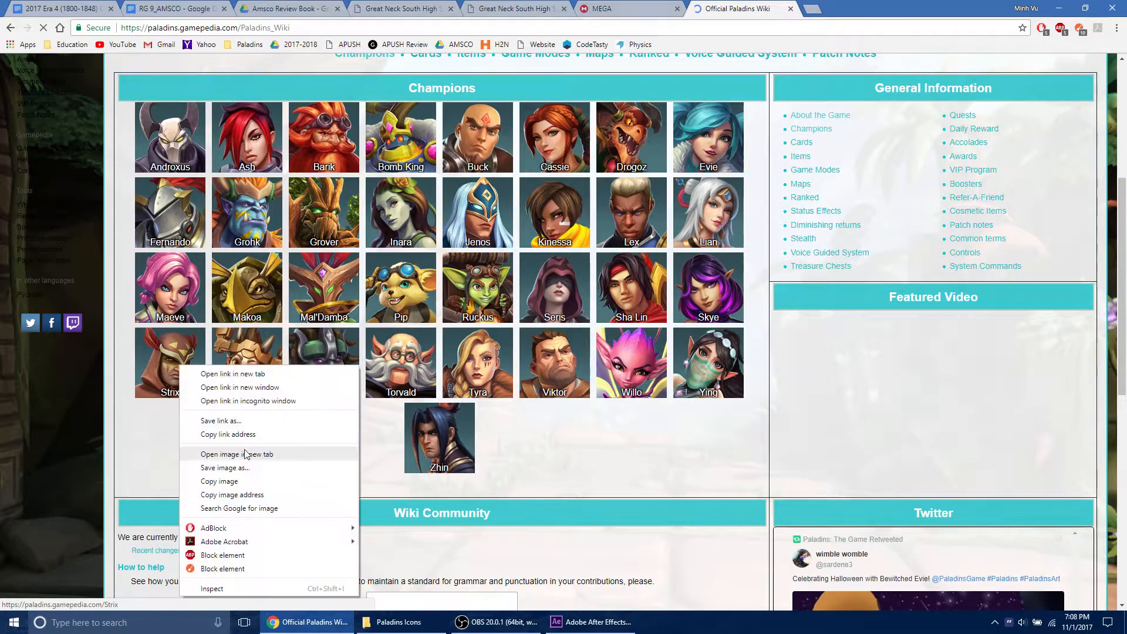
{"action": "left_click", "coordinate": [274, 587]}
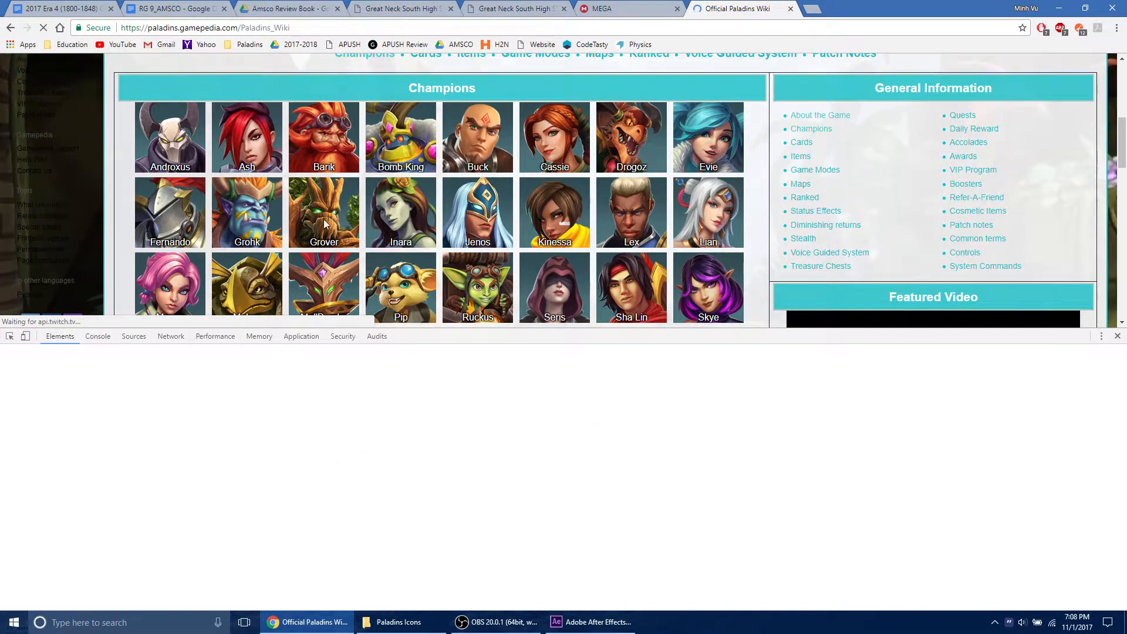
- Examine the Strix portrait on the wiki page together with its HTML code in the inspector
{"action": "scroll", "coordinate": [338, 246], "scroll_direction": "down", "scroll_amount": 1}
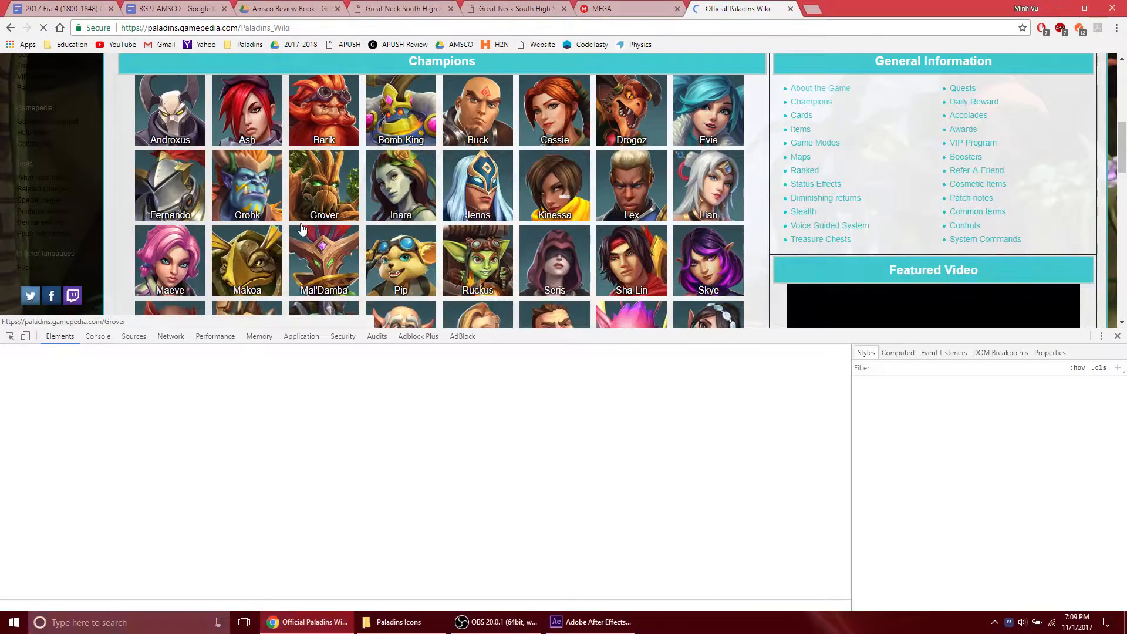
{"action": "scroll", "coordinate": [323, 233], "scroll_direction": "down", "scroll_amount": 3}
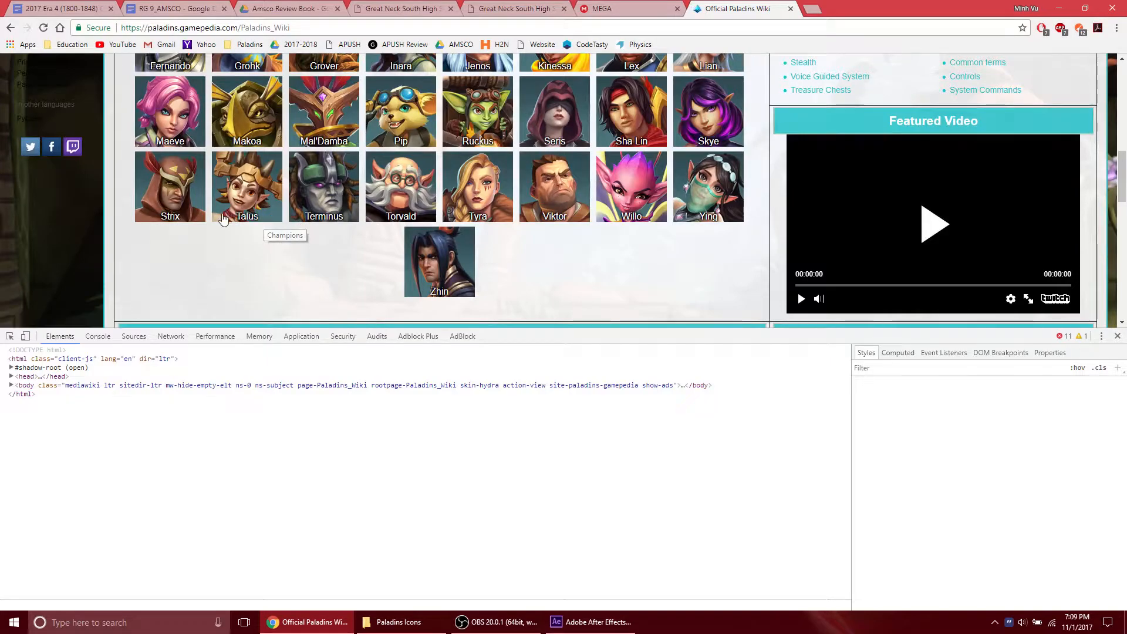
{"action": "scroll", "coordinate": [182, 240], "scroll_direction": "down", "scroll_amount": 3}
{"action": "scroll", "coordinate": [249, 188], "scroll_direction": "down", "scroll_amount": 1}
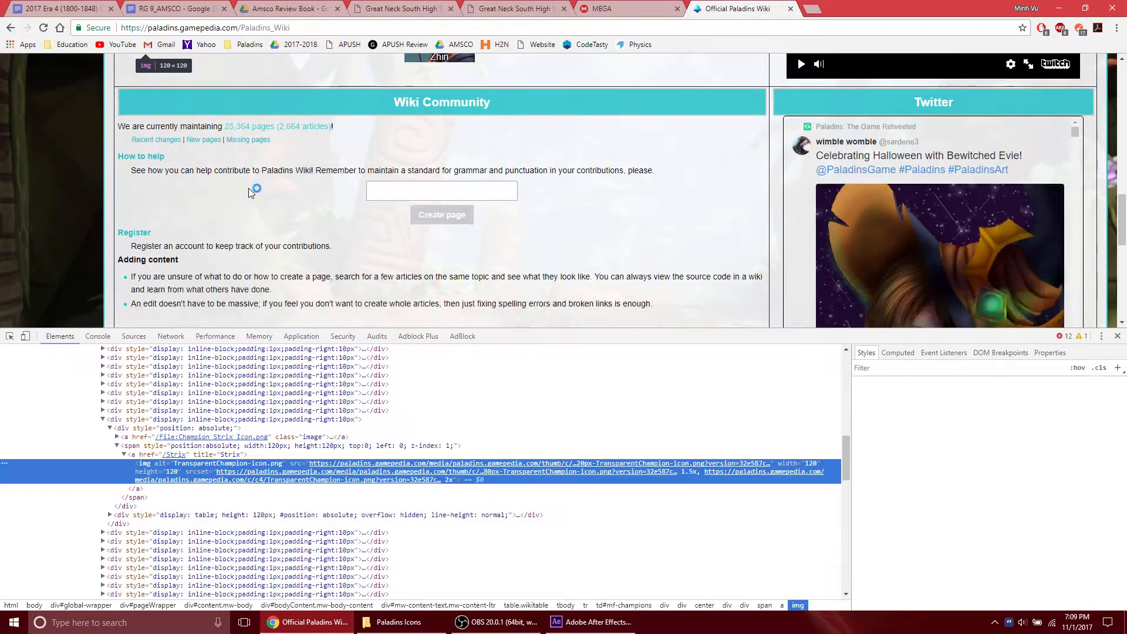
{"action": "scroll", "coordinate": [258, 194], "scroll_direction": "up", "scroll_amount": 7}
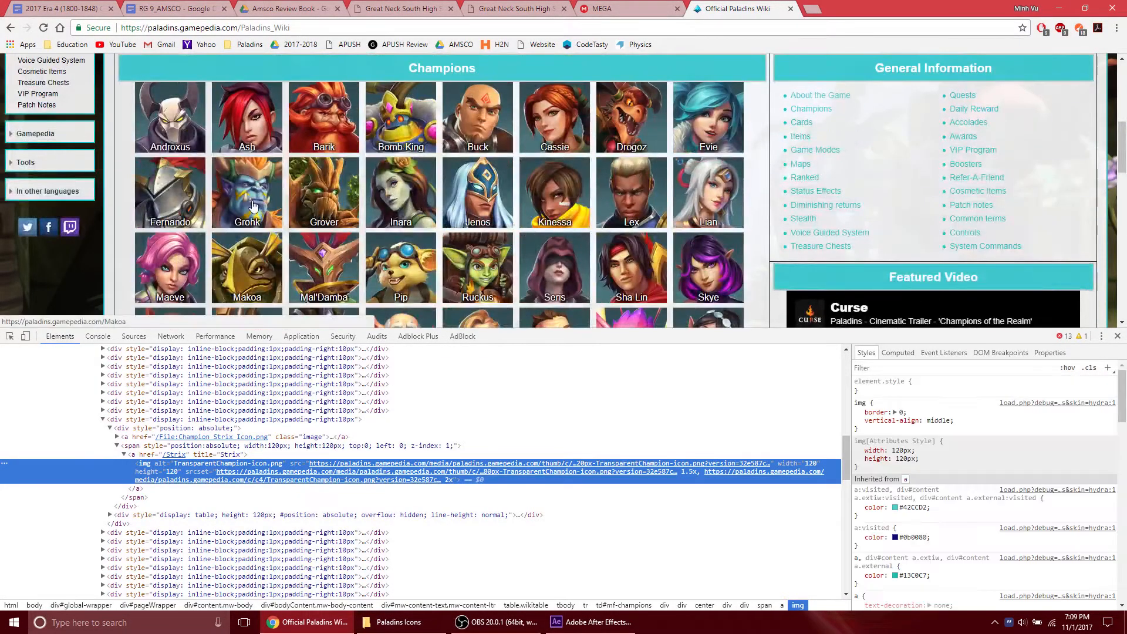
{"action": "scroll", "coordinate": [251, 201], "scroll_direction": "down", "scroll_amount": 1}
{"action": "scroll", "coordinate": [251, 201], "scroll_direction": "down", "scroll_amount": 3}
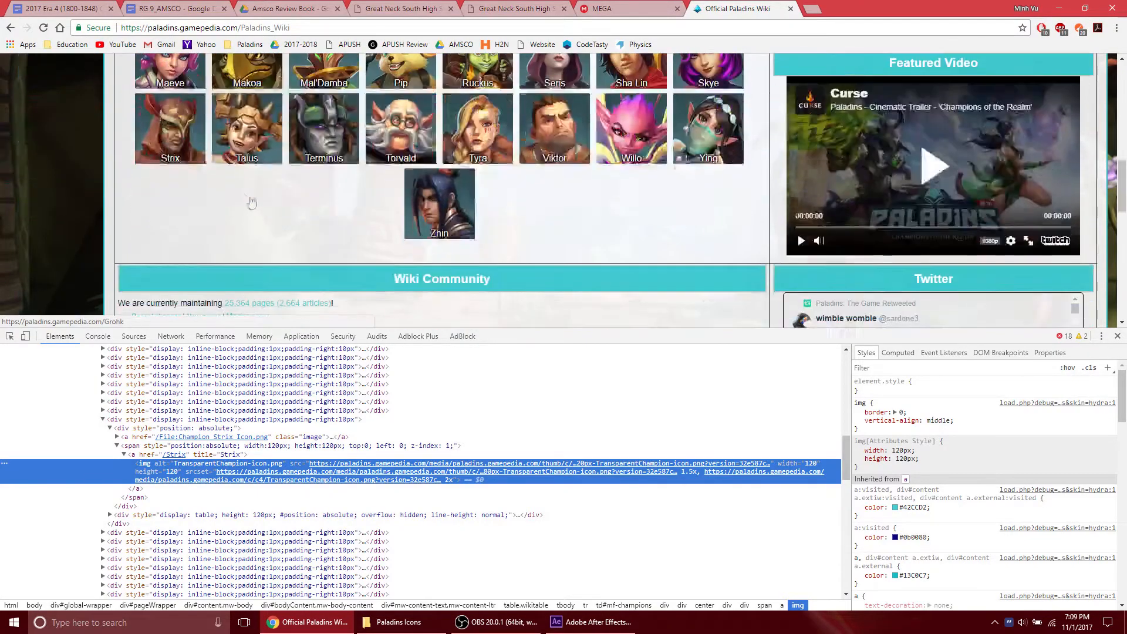
{"action": "right_click", "coordinate": [180, 138]}
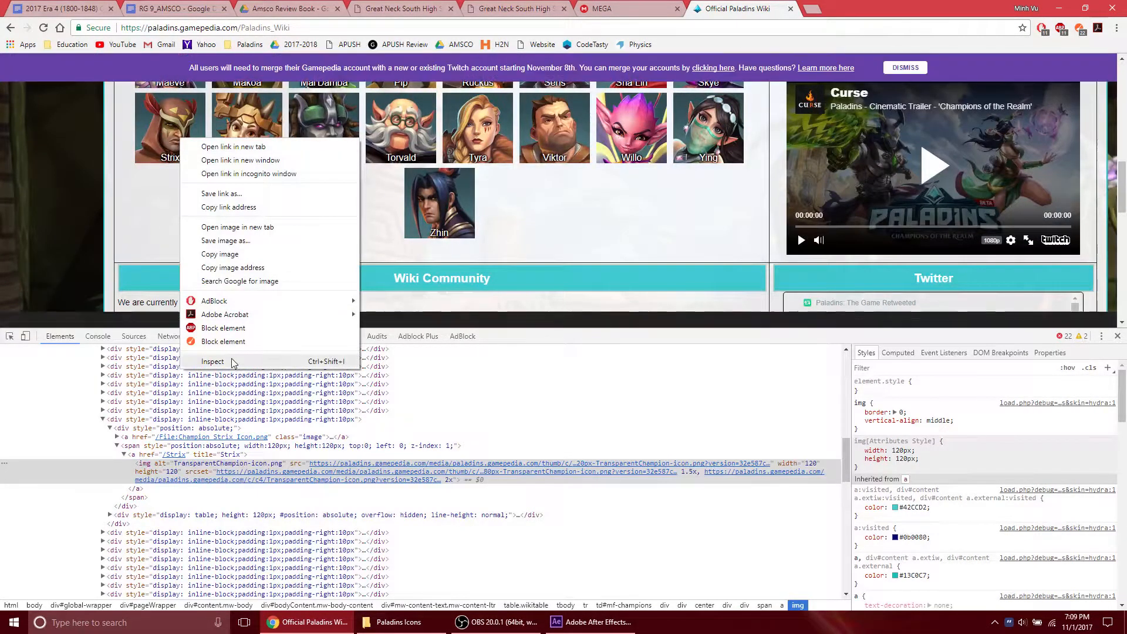
{"action": "left_click", "coordinate": [157, 224]}
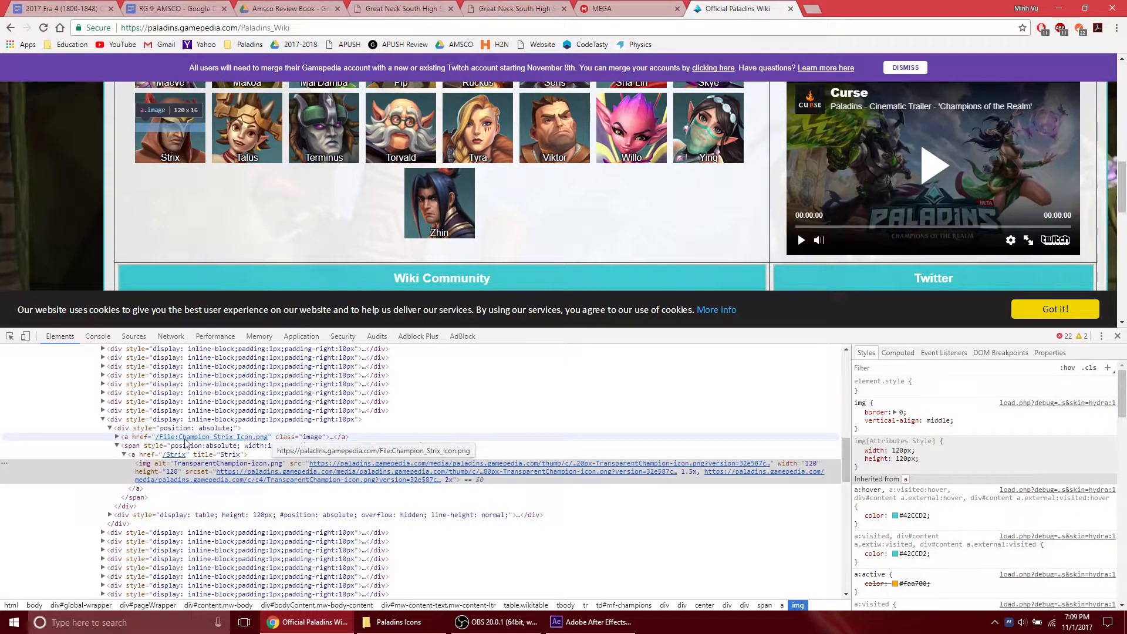
- Expand the Champion Strix Icon link in the HTML, view its 120px image in a new tab, and close the image and wiki tabs
{"action": "left_click", "coordinate": [119, 437]}
{"action": "left_click", "coordinate": [117, 437]}
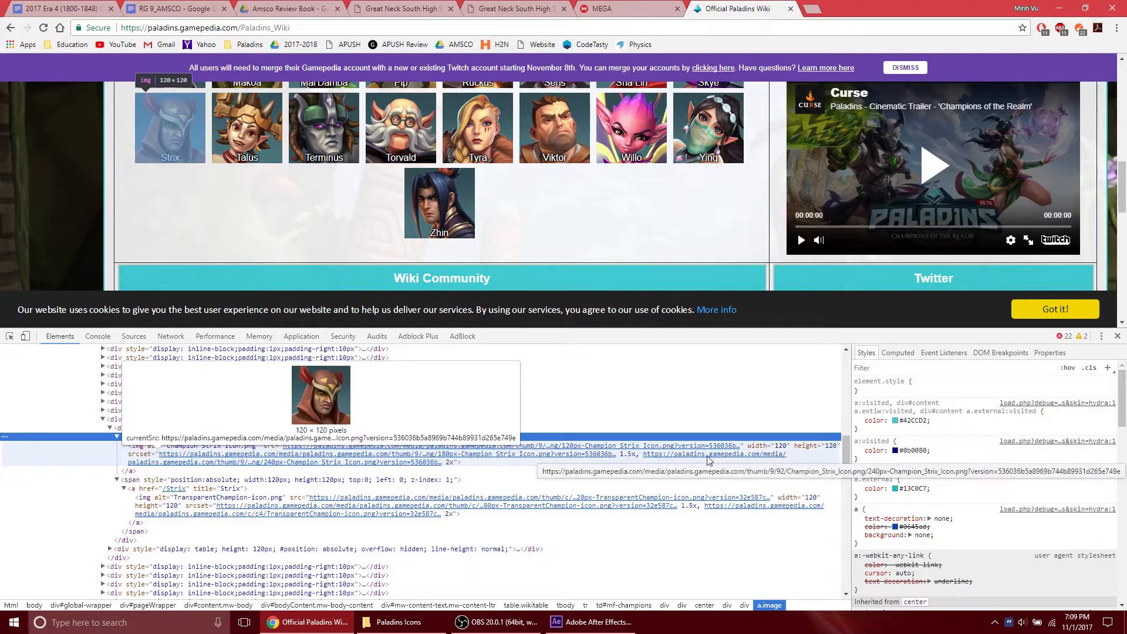
{"action": "right_click", "coordinate": [387, 449]}
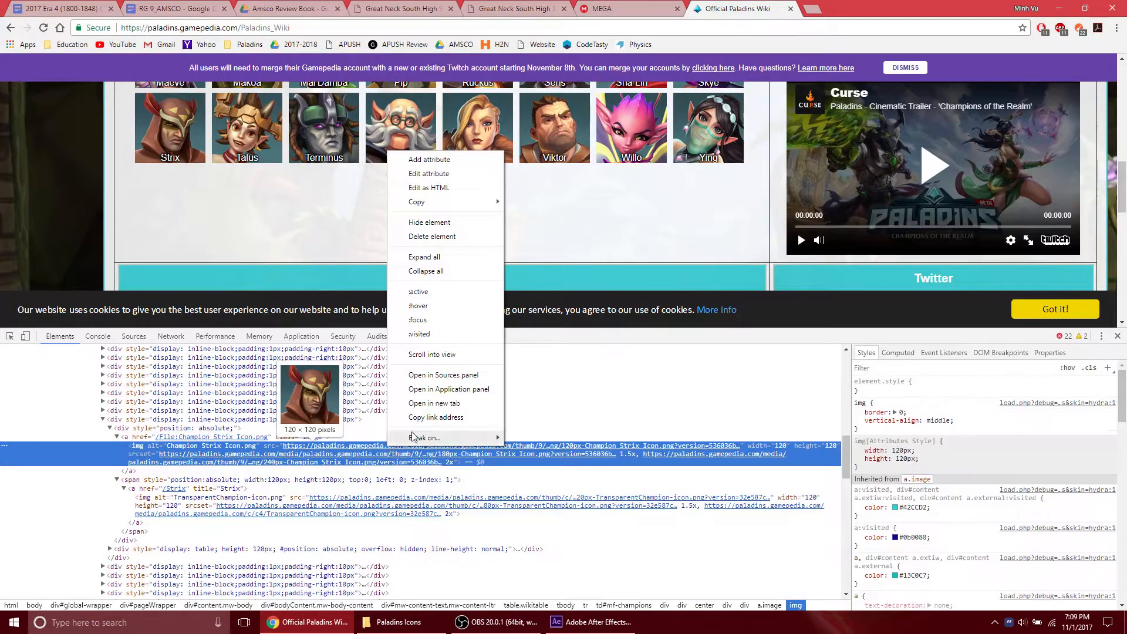
{"action": "left_click", "coordinate": [439, 405]}
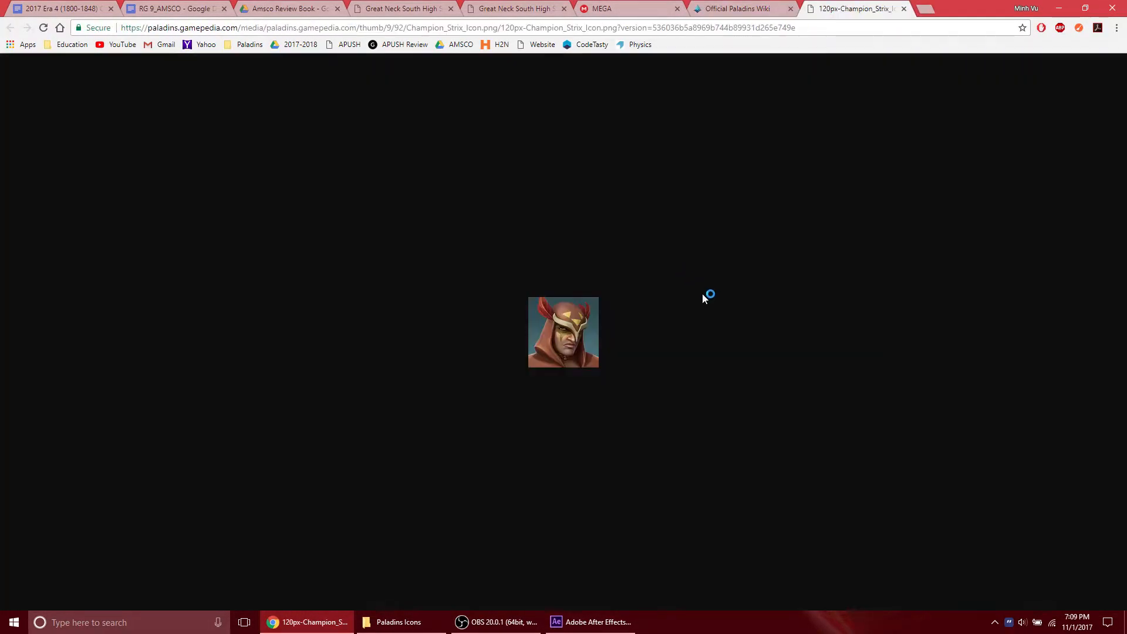
{"action": "left_click", "coordinate": [904, 8]}
{"action": "left_click", "coordinate": [791, 9]}
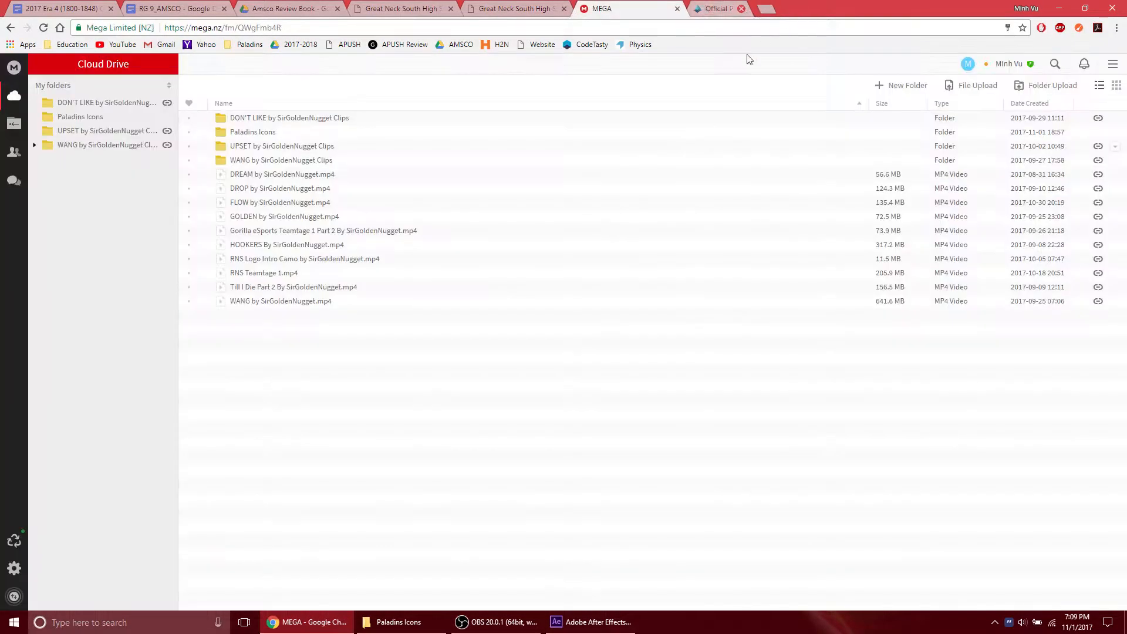
- Switch back to After Effects and widen the project's Name column to show the full file names in Paladins Icons, leaving the folder collapsed
{"action": "left_click", "coordinate": [611, 629]}
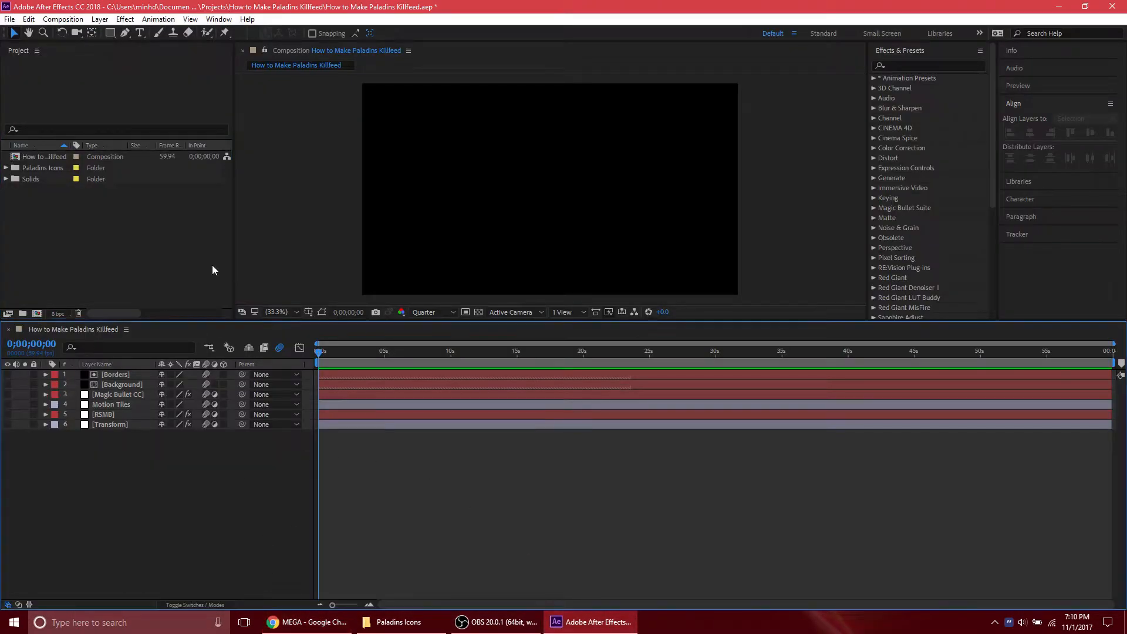
{"action": "left_click", "coordinate": [6, 168]}
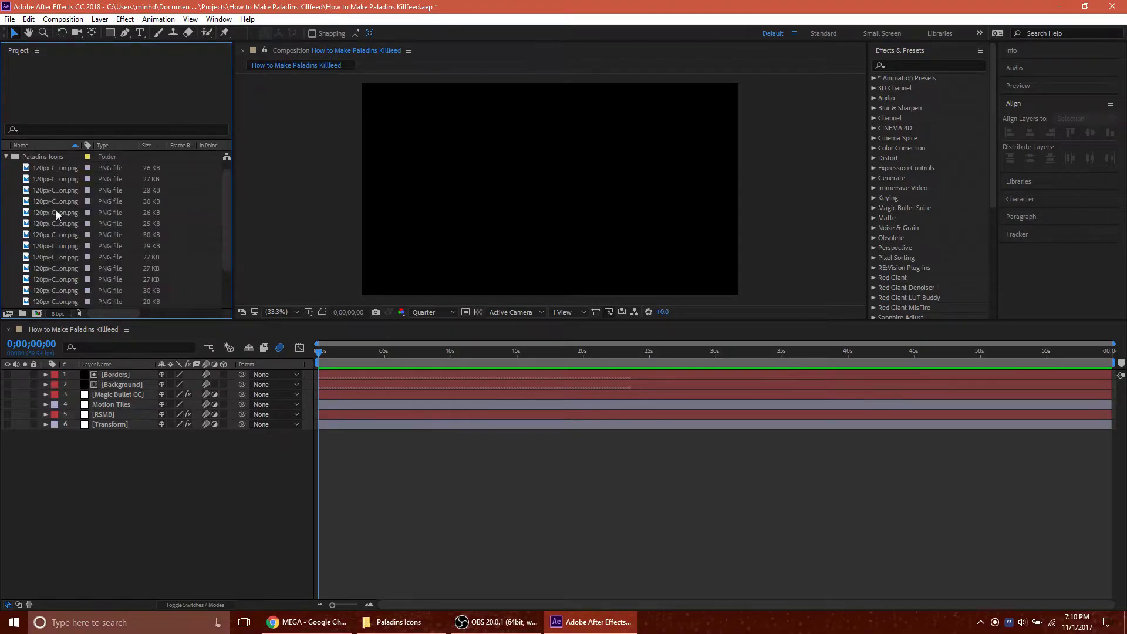
{"action": "left_click", "coordinate": [71, 212]}
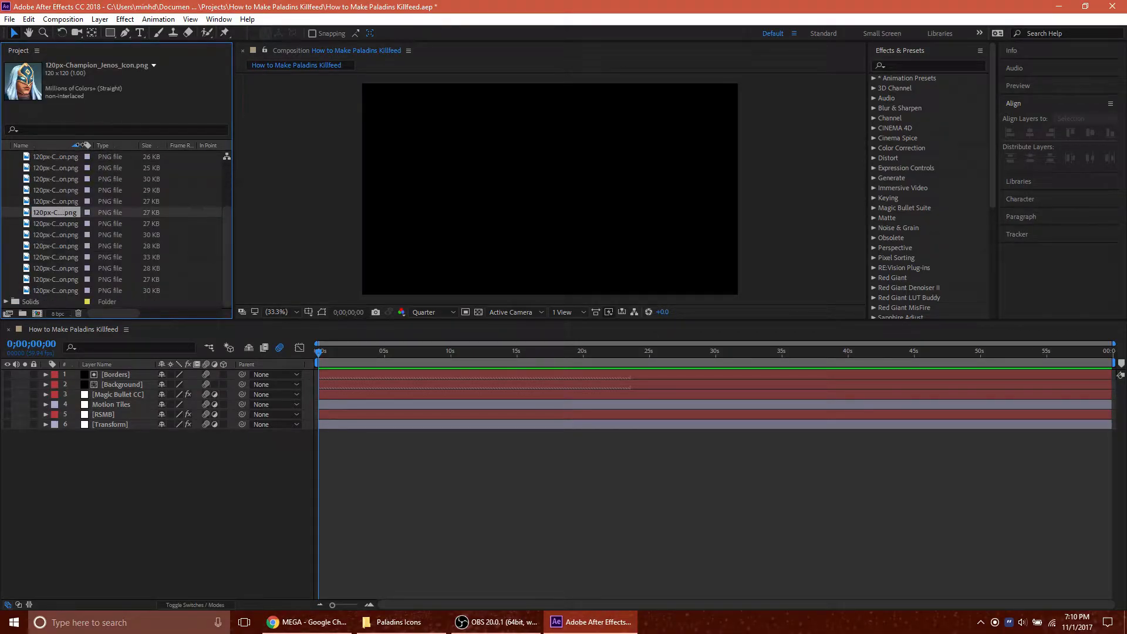
{"action": "left_click_drag", "start_coordinate": [80, 145], "coordinate": [146, 144]}
{"action": "scroll", "coordinate": [78, 222], "scroll_direction": "up", "scroll_amount": 2}
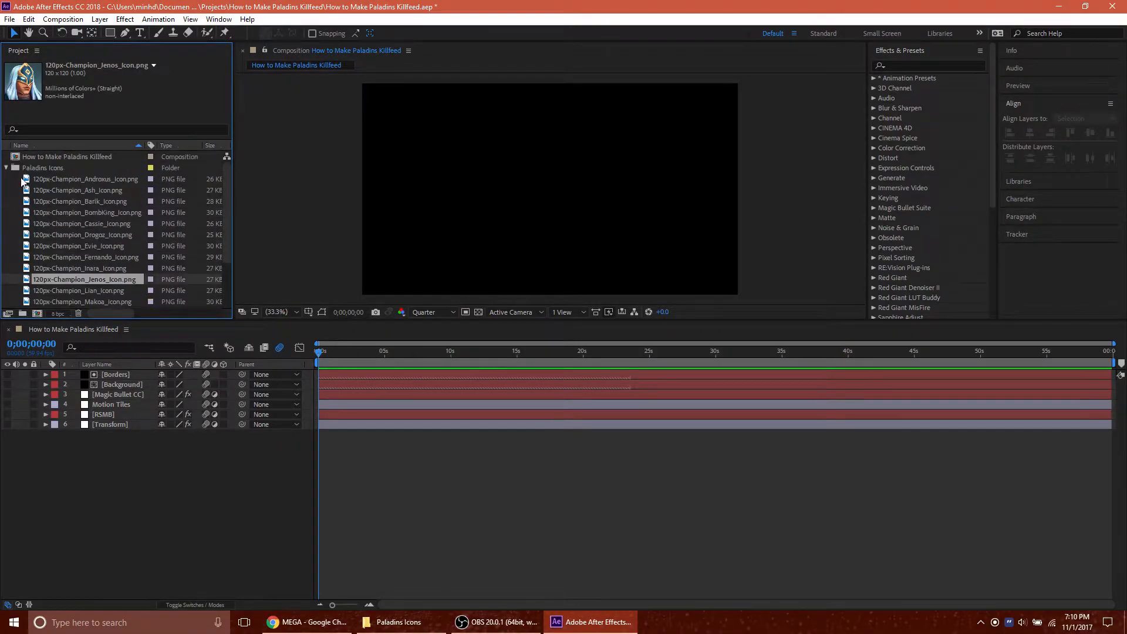
{"action": "left_click", "coordinate": [6, 169]}
{"action": "left_click", "coordinate": [92, 239]}
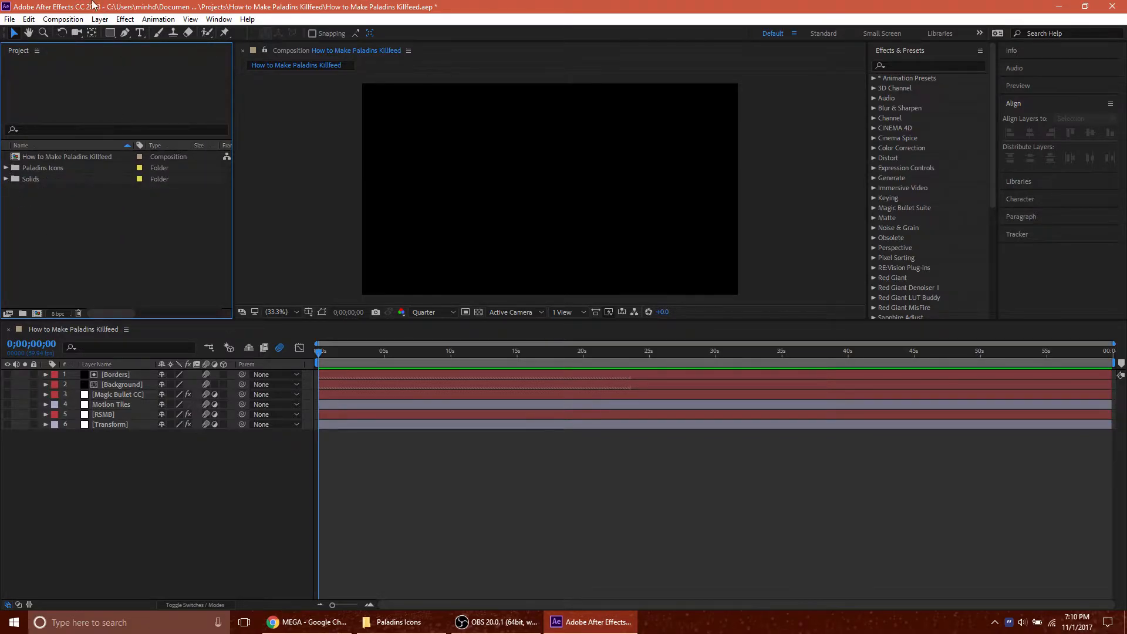
- Create a composition named Killfeed, 1870 x 100 px with square pixels, 59.94 fps and a 5-second duration
{"action": "left_click", "coordinate": [62, 18]}
{"action": "left_click", "coordinate": [105, 47]}
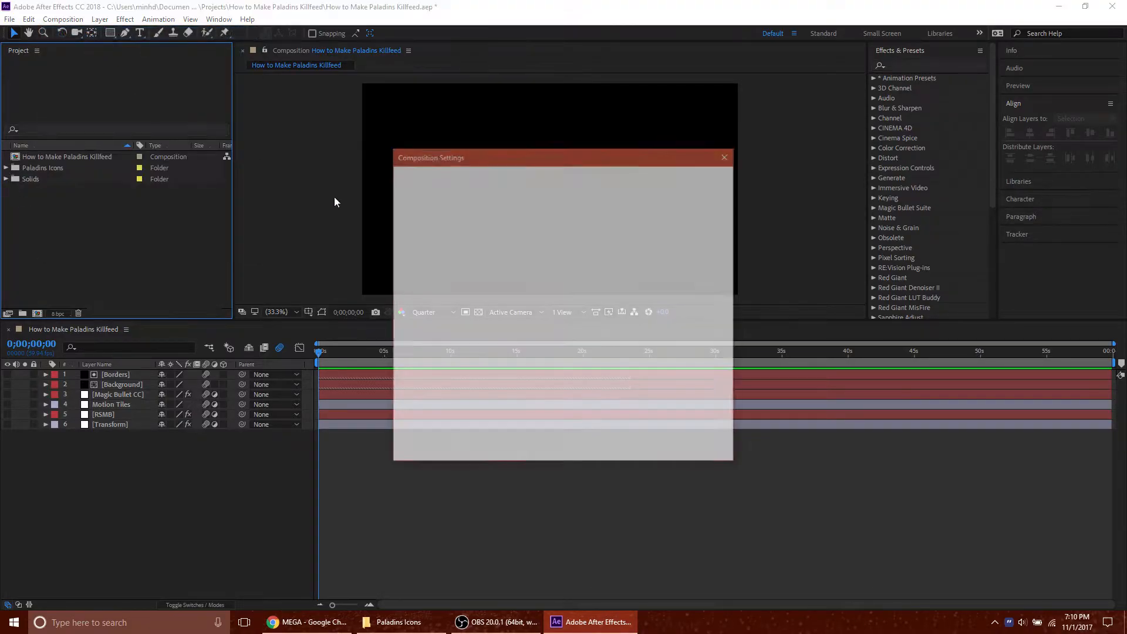
{"action": "type", "text": "Killfeed"}
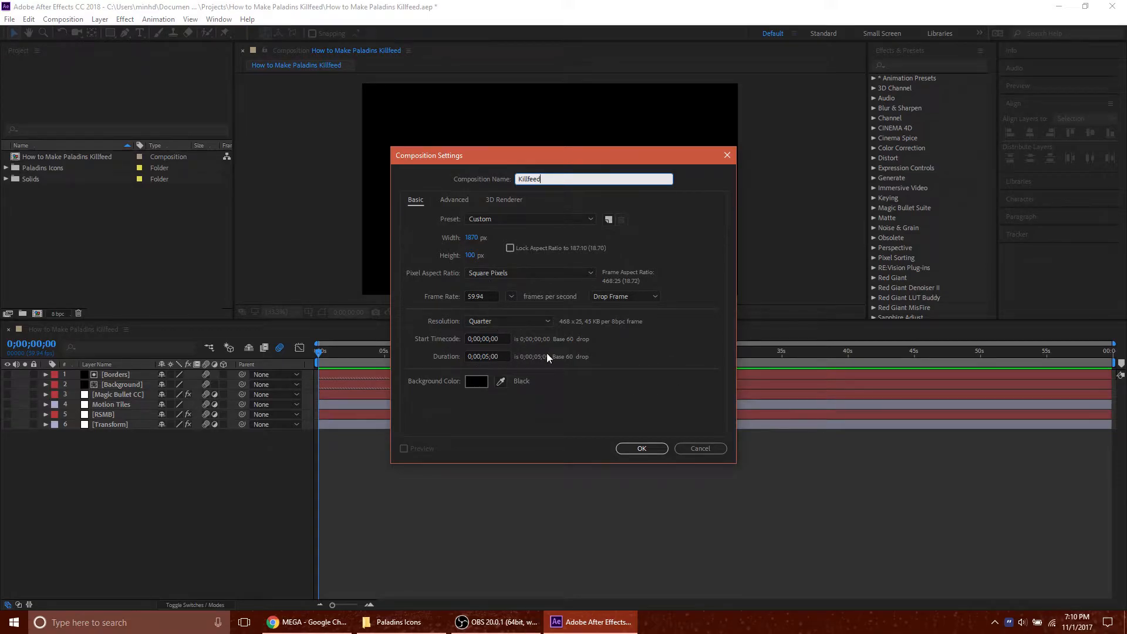
{"action": "left_click", "coordinate": [437, 236]}
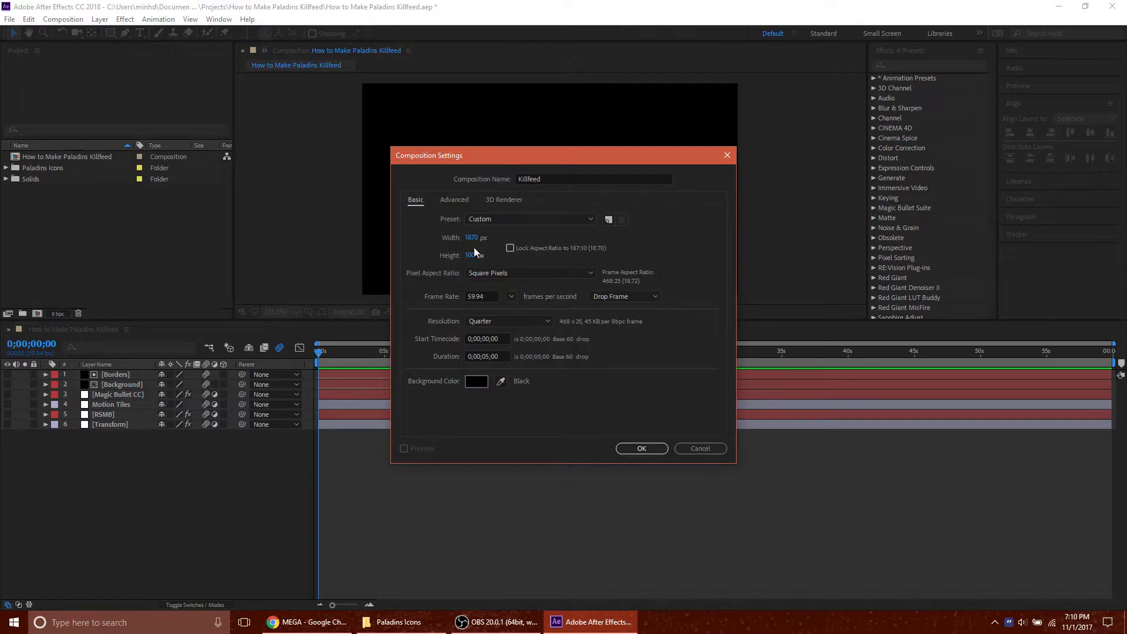
{"action": "left_click", "coordinate": [642, 448]}
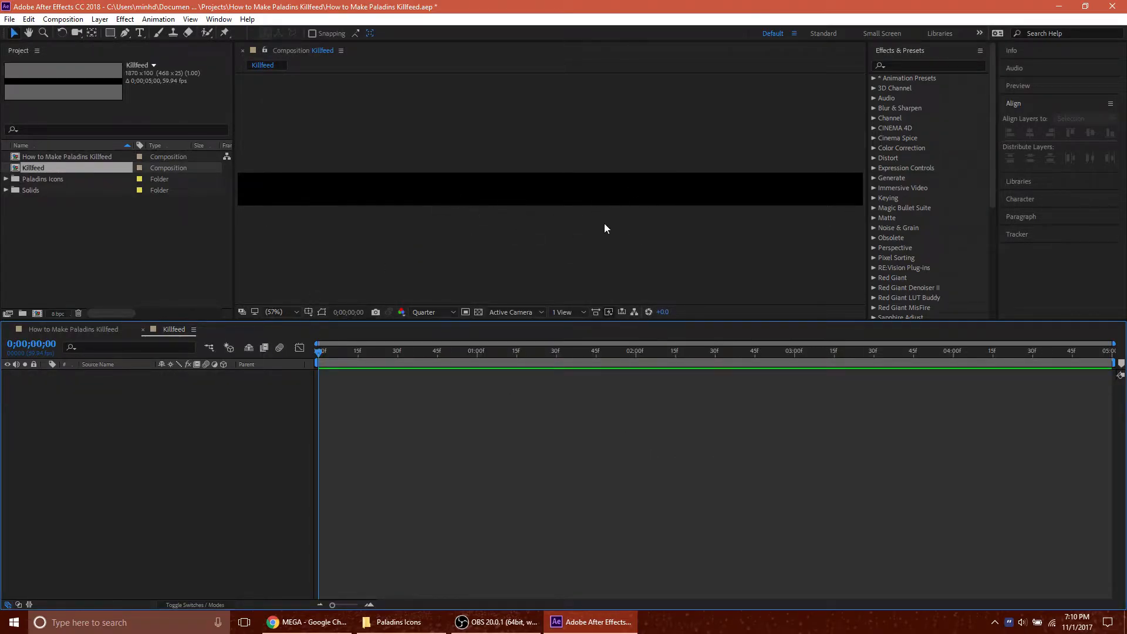
- Add the horned, masked champion's icon and the Drogoz icon from Paladins Icons to the Killfeed composition, with Drogoz on the lower layer
{"action": "left_click", "coordinate": [124, 257]}
{"action": "left_click", "coordinate": [298, 301]}
{"action": "left_click", "coordinate": [6, 179]}
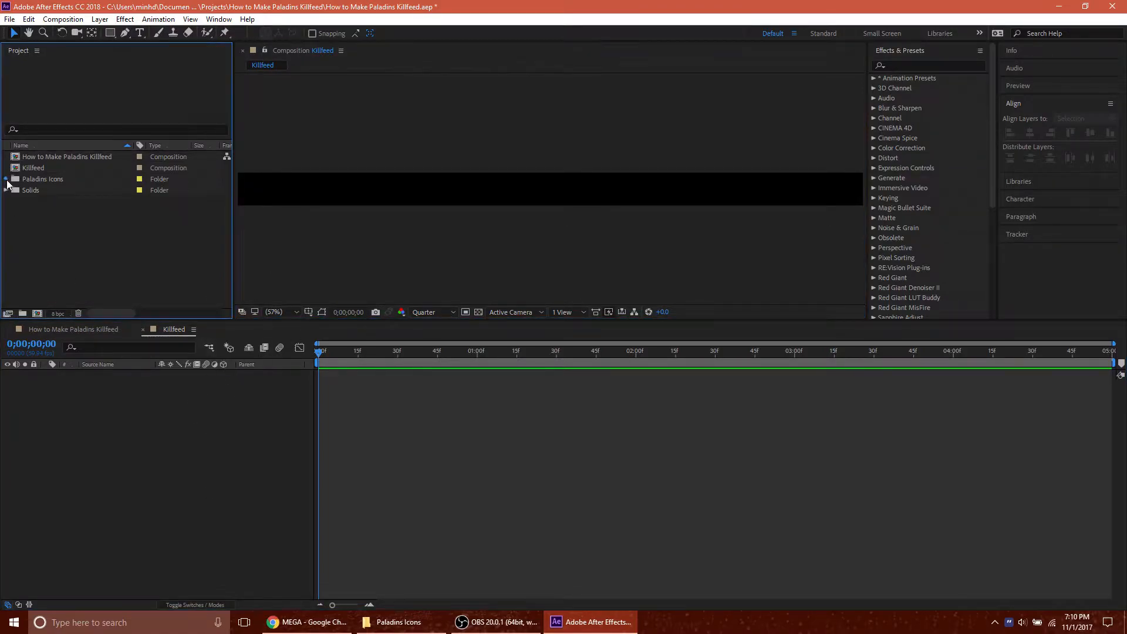
{"action": "left_click_drag", "start_coordinate": [77, 169], "coordinate": [164, 379]}
{"action": "scroll", "coordinate": [99, 206], "scroll_direction": "down", "scroll_amount": 3}
{"action": "left_click", "coordinate": [103, 293]}
{"action": "scroll", "coordinate": [107, 244], "scroll_direction": "up", "scroll_amount": 1}
{"action": "left_click", "coordinate": [101, 202]}
{"action": "left_click_drag", "start_coordinate": [100, 200], "coordinate": [163, 543]}
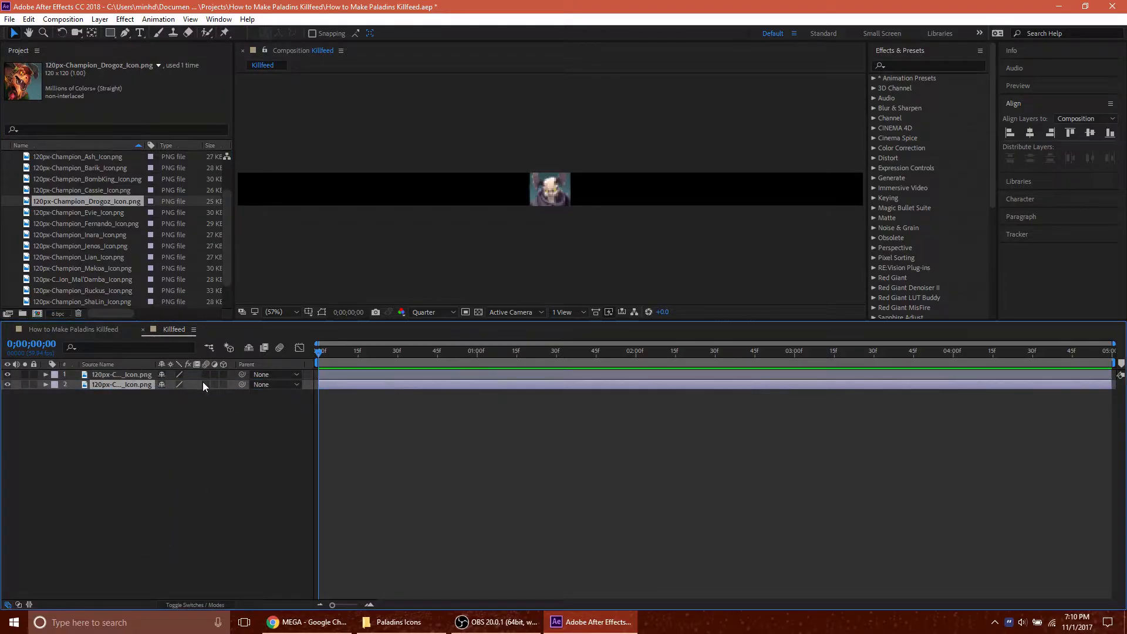
- Set the scale of both champion icon layers to 50%
{"action": "left_click", "coordinate": [141, 399]}
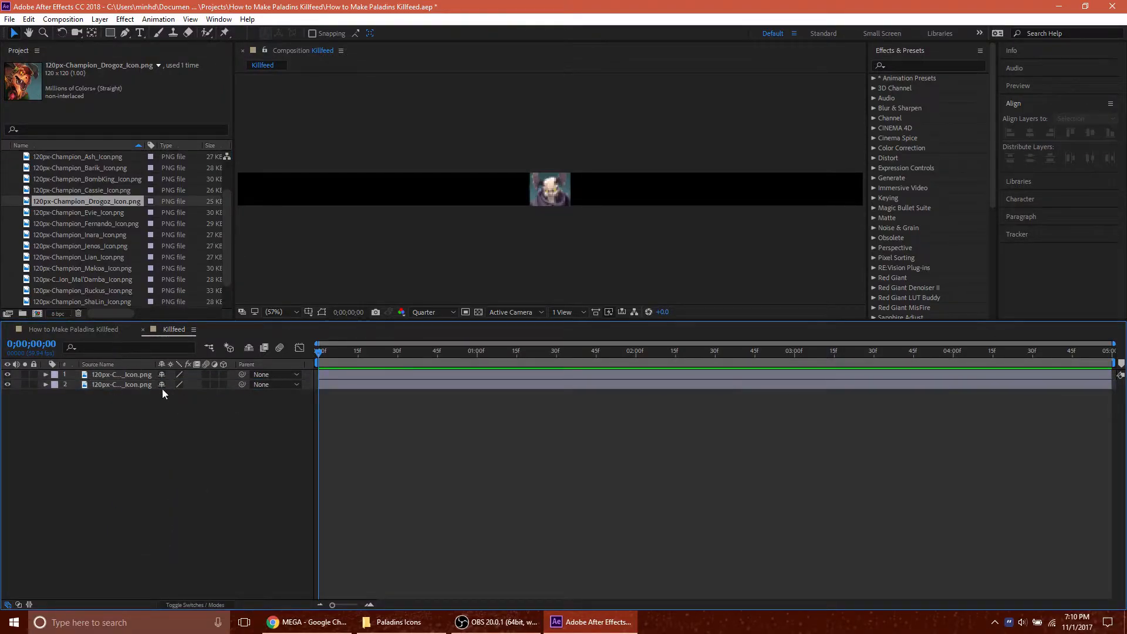
{"action": "left_click", "coordinate": [115, 376]}
{"action": "left_click", "coordinate": [127, 385], "text": "shift"}
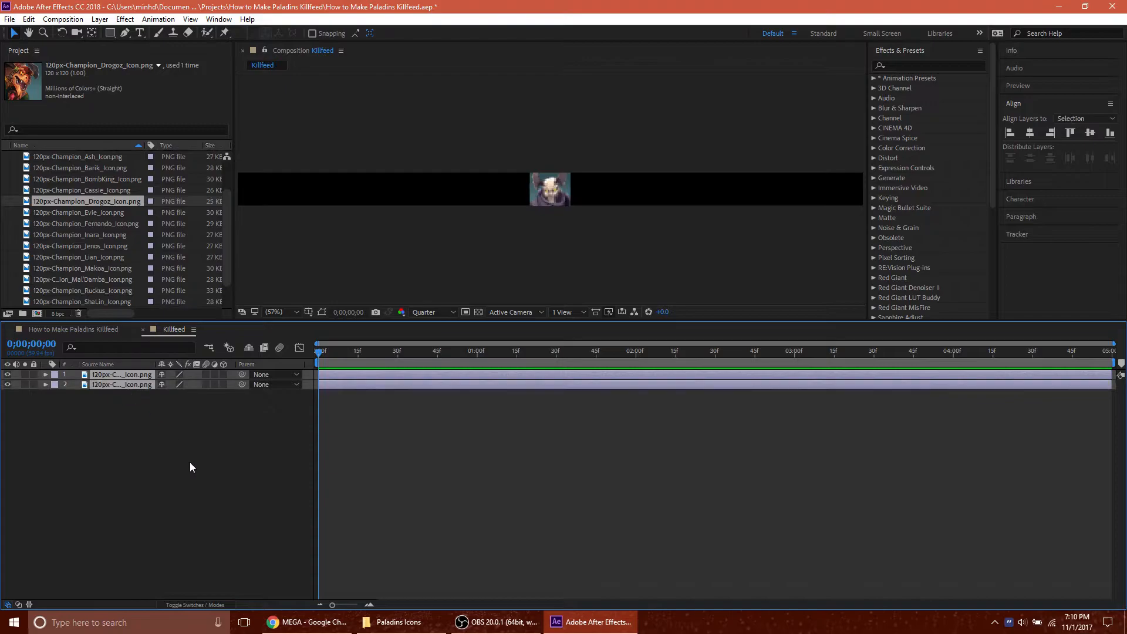
{"action": "key", "text": "s"}
{"action": "left_click", "coordinate": [174, 384]}
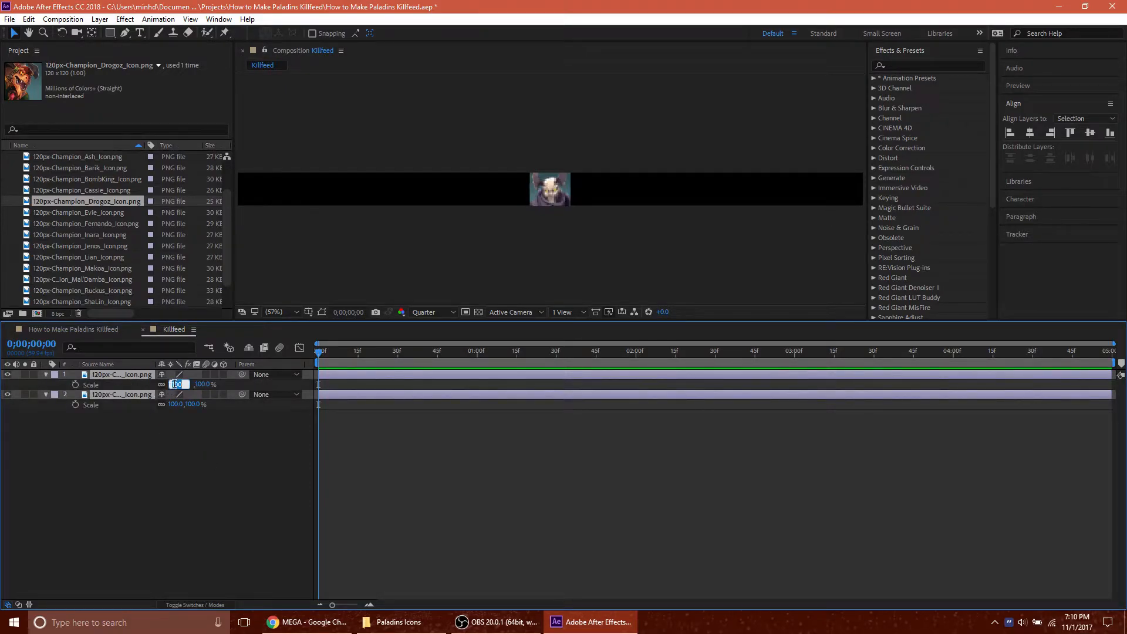
{"action": "type", "text": "50"}
{"action": "key", "text": "Return"}
{"action": "left_click", "coordinate": [202, 474]}
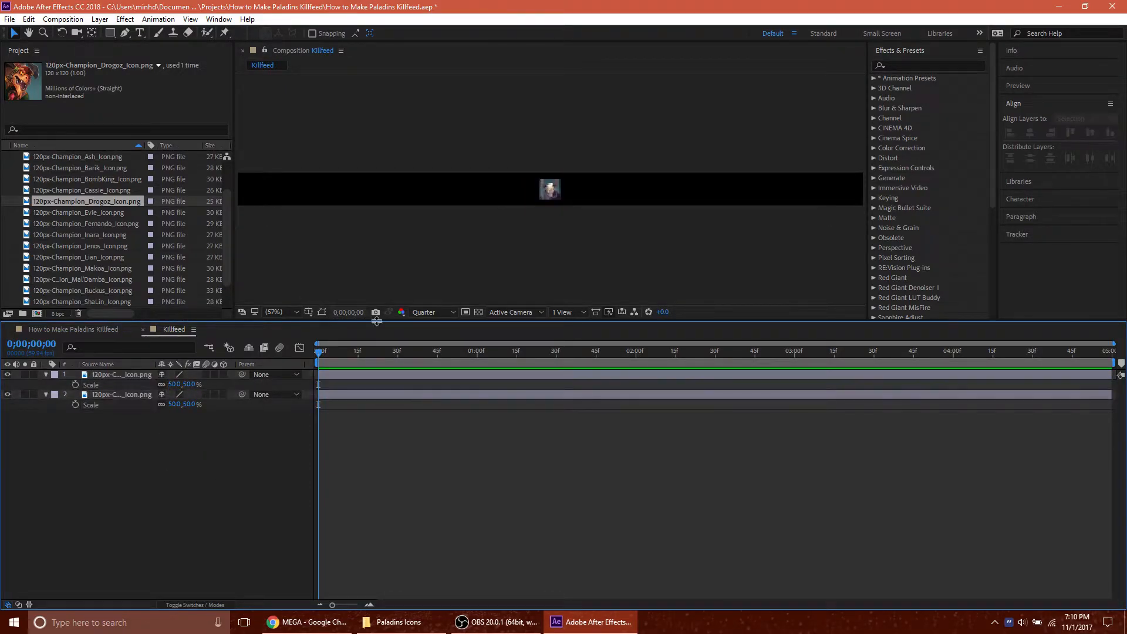
- Set the composition preview resolution to Full and enlarge the icons at 200% magnification
{"action": "left_click", "coordinate": [434, 312]}
{"action": "left_click", "coordinate": [449, 344]}
{"action": "scroll", "coordinate": [544, 207], "scroll_direction": "up", "scroll_amount": 3}
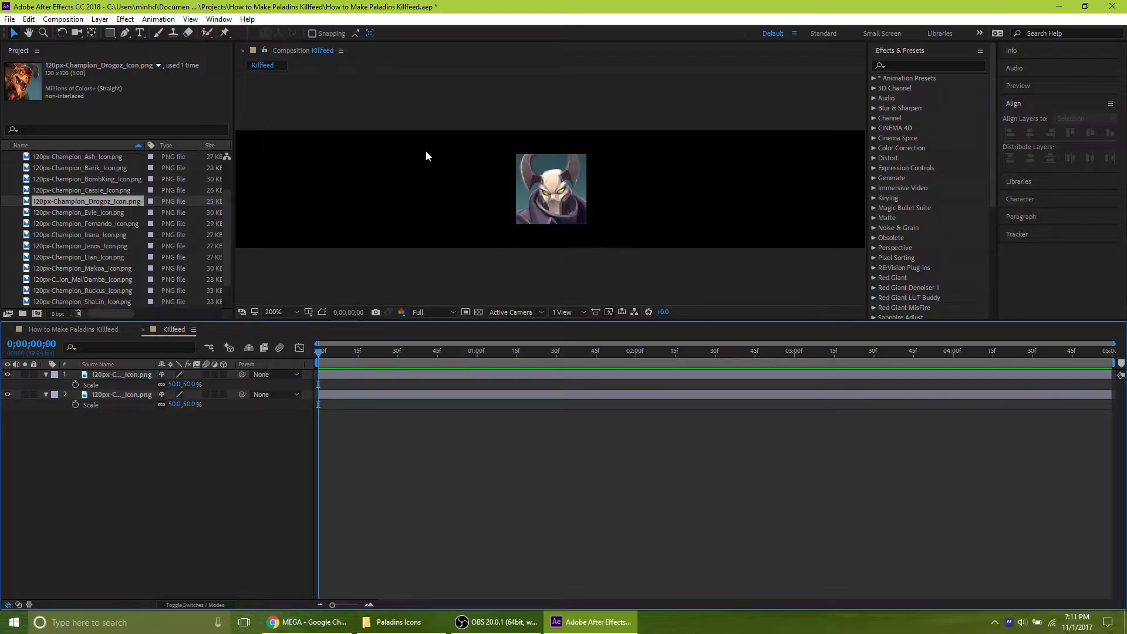
- Draw a white rectangle shape beside the champion icon and set its path size to 62 x 62
{"action": "left_click", "coordinate": [110, 33]}
{"action": "mouse_move", "coordinate": [326, 145]}
{"action": "left_mouse_down"}
{"action": "mouse_move", "coordinate": [428, 216]}
{"action": "mouse_move", "coordinate": [433, 233]}
{"action": "mouse_move", "coordinate": [419, 230]}
{"action": "left_mouse_up"}
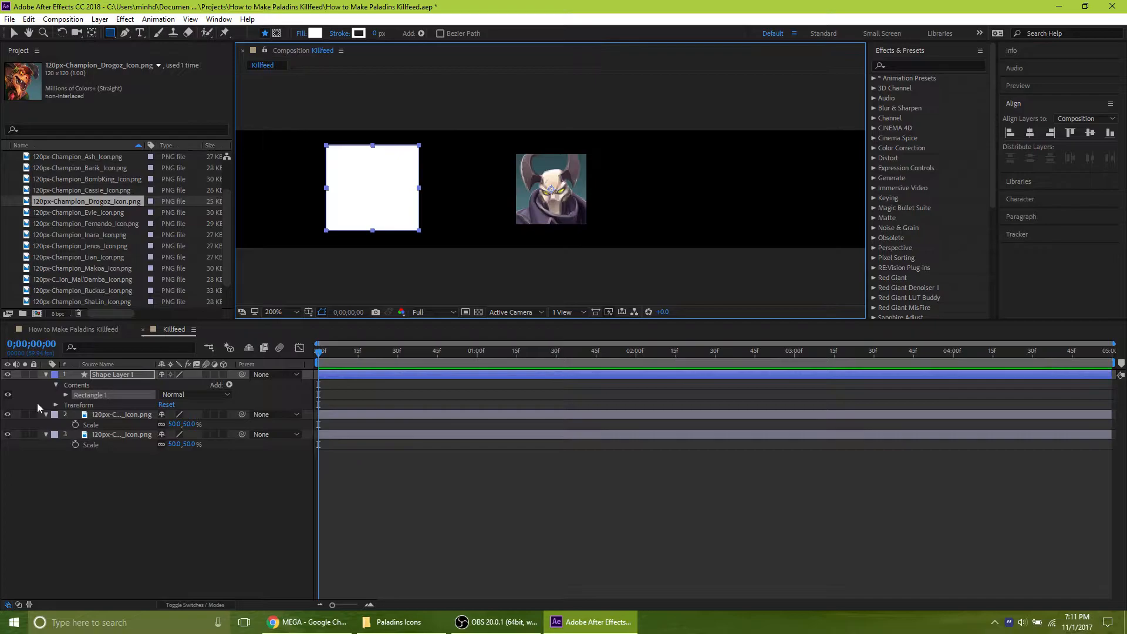
{"action": "left_click", "coordinate": [66, 394]}
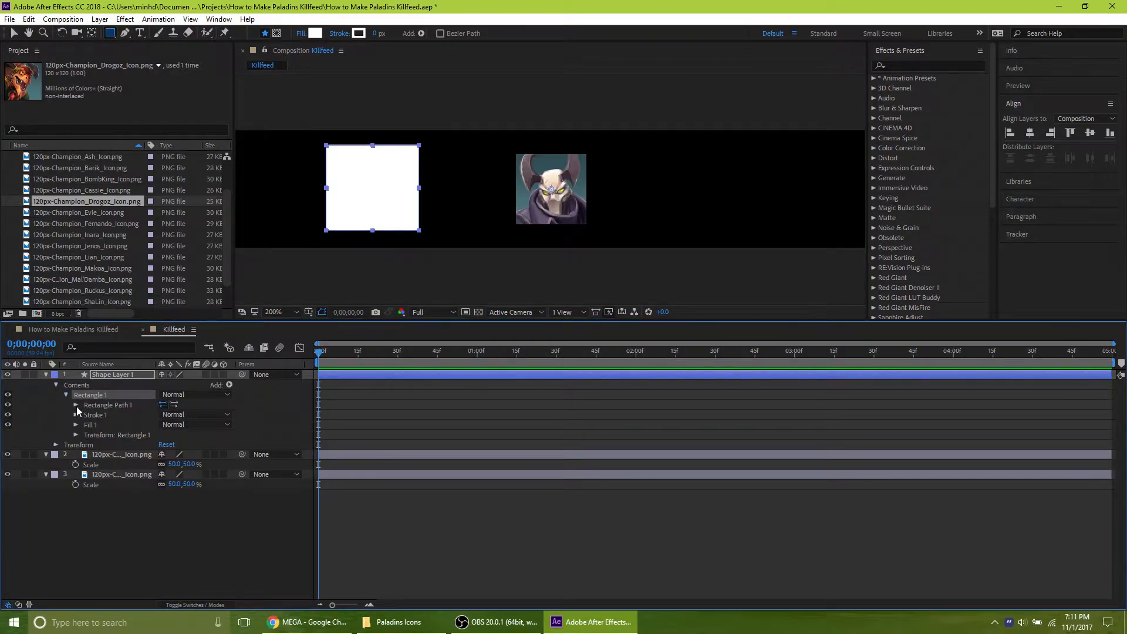
{"action": "left_click", "coordinate": [76, 406]}
{"action": "left_click", "coordinate": [174, 414]}
{"action": "type", "text": "62"}
{"action": "key", "text": "Tab"}
{"action": "type", "text": "62"}
{"action": "key", "text": "Return"}
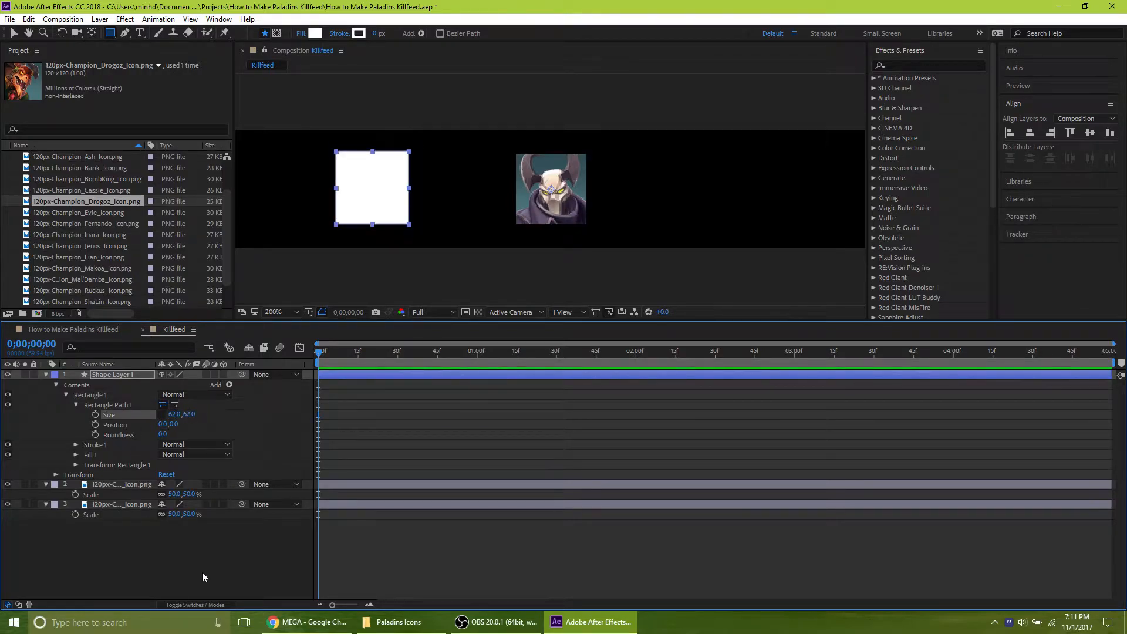
{"action": "left_click", "coordinate": [173, 569]}
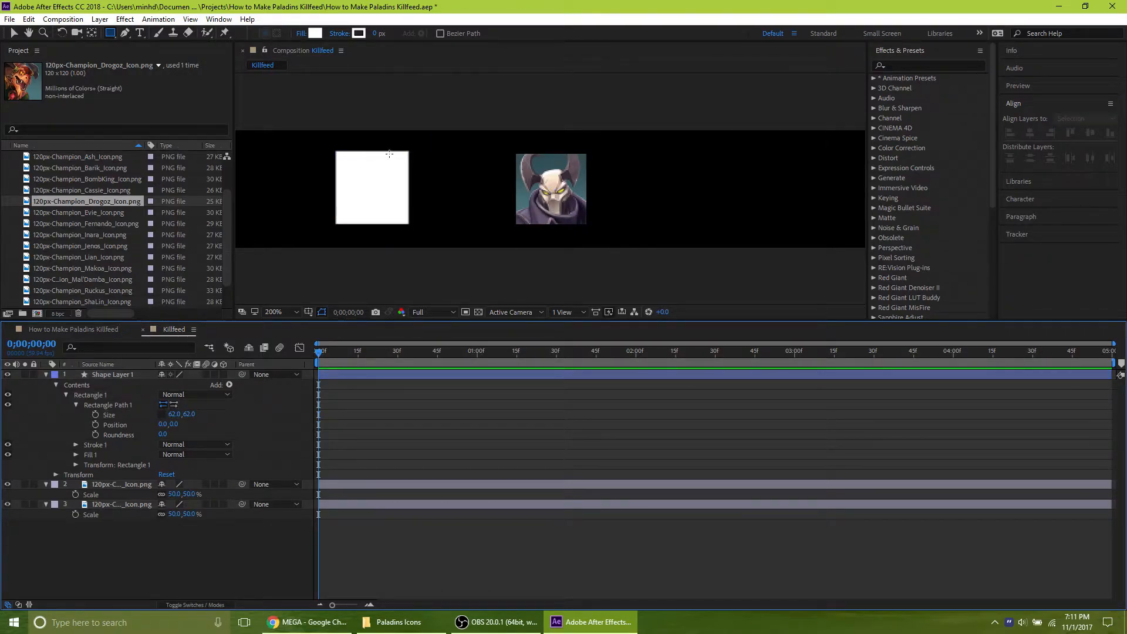
- Centre the white square vertically in the composition
{"action": "key", "text": "v"}
{"action": "left_click", "coordinate": [392, 216]}
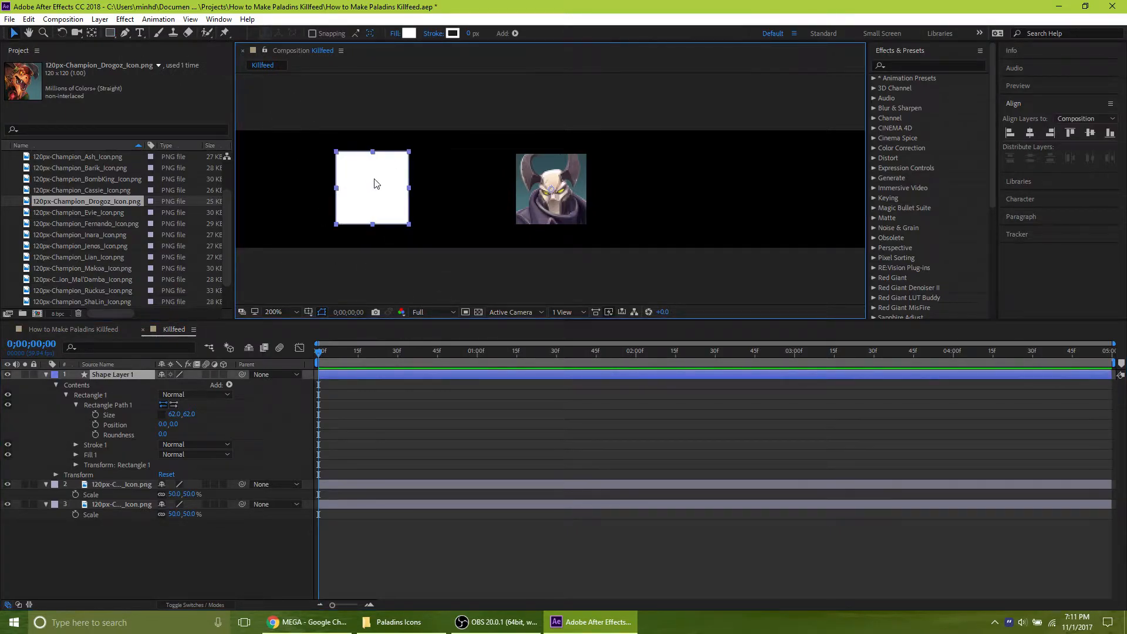
{"action": "left_click", "coordinate": [14, 33]}
{"action": "left_click", "coordinate": [198, 577]}
{"action": "left_click", "coordinate": [385, 216]}
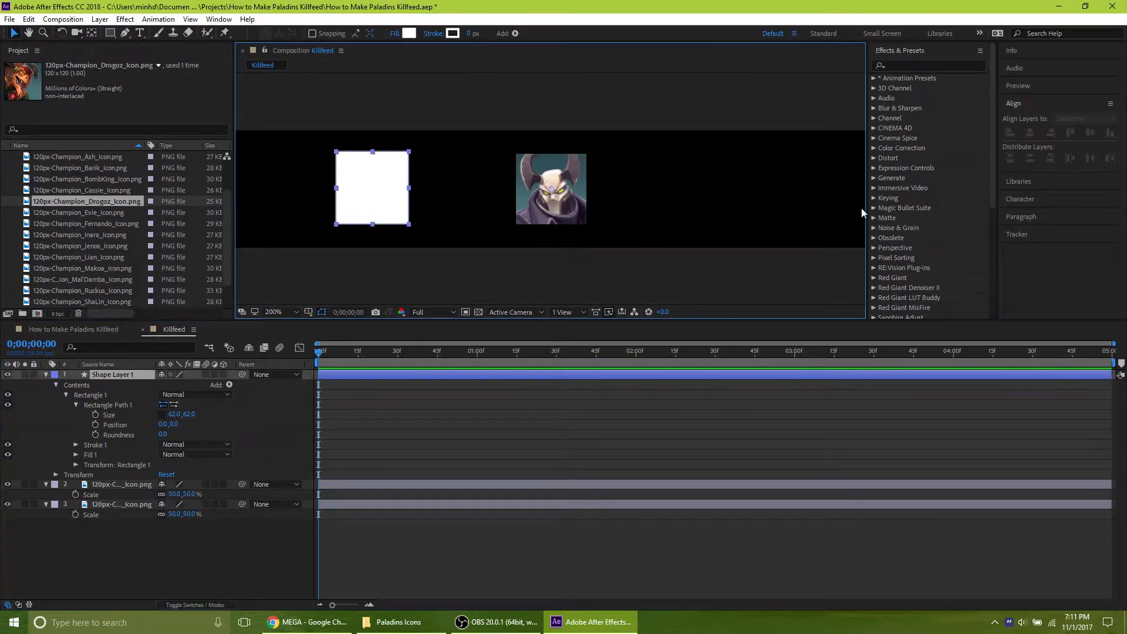
{"action": "left_click", "coordinate": [1092, 134]}
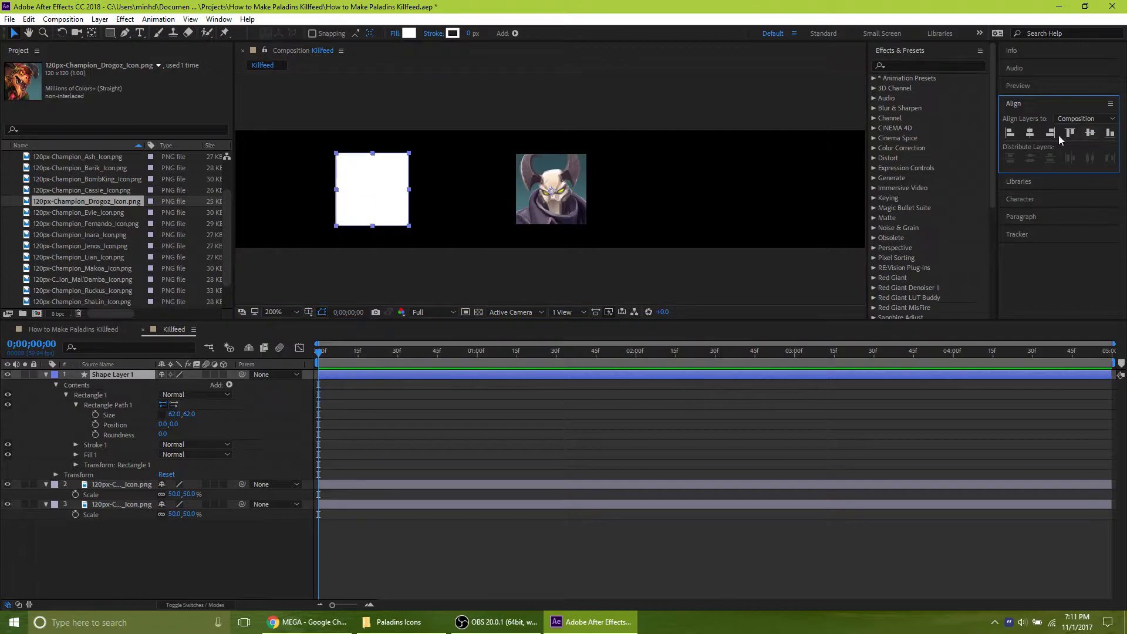
- Move the white square closer to the champion icon and place its anchor point at its own centre
{"action": "left_click_drag", "start_coordinate": [555, 193], "coordinate": [611, 193]}
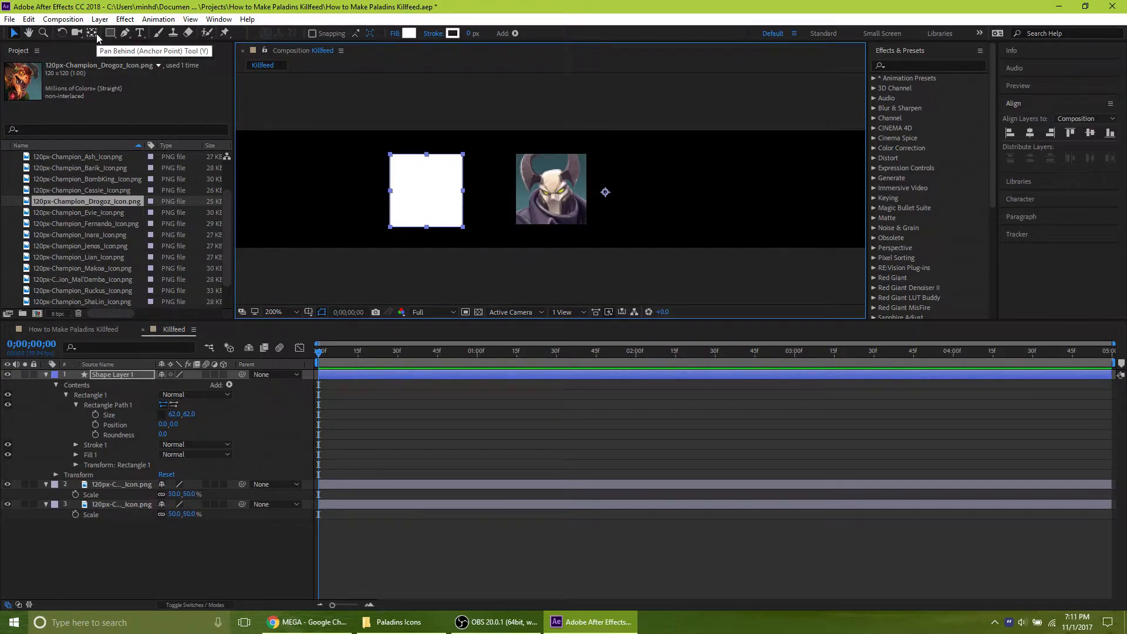
{"action": "left_click", "coordinate": [96, 36]}
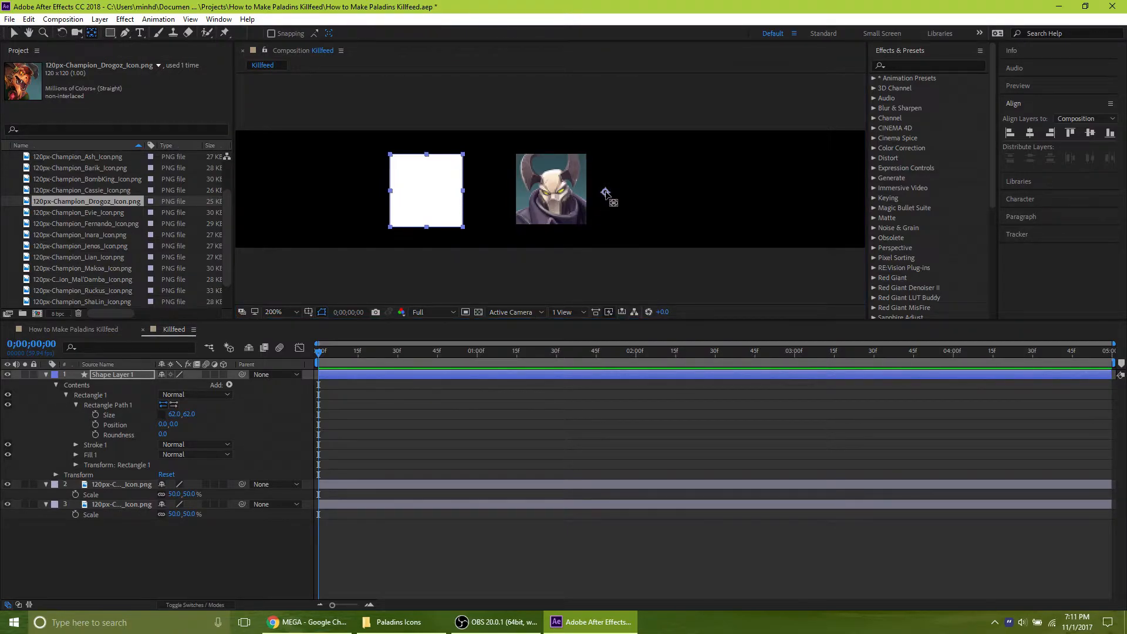
{"action": "left_click_drag", "start_coordinate": [561, 199], "coordinate": [428, 192]}
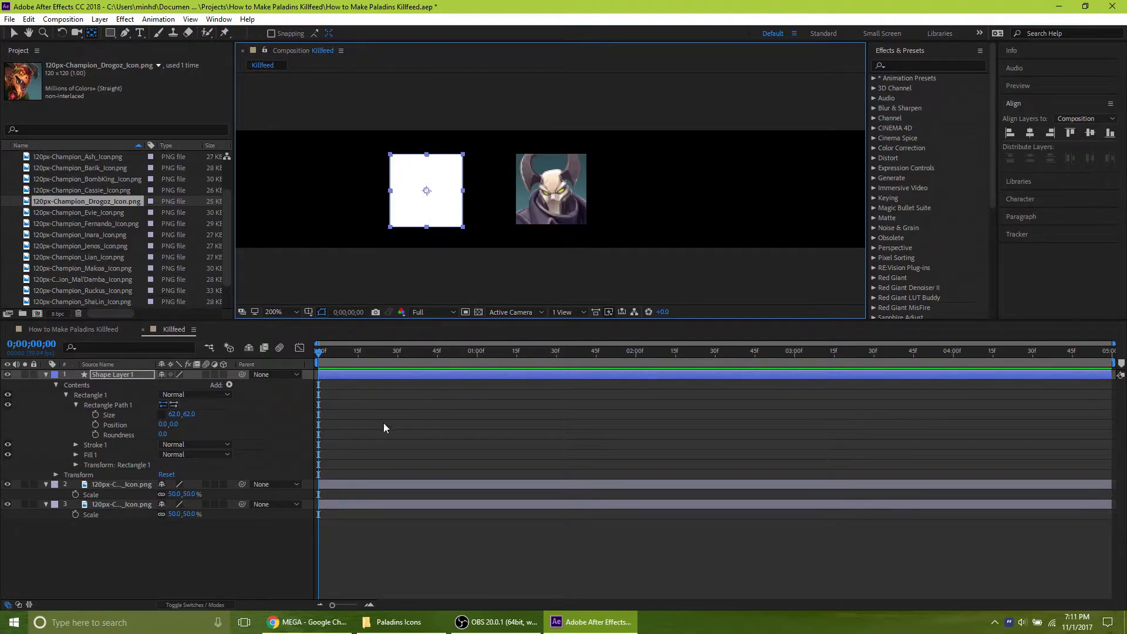
{"action": "key", "text": "v"}
- Align the horned champion's icon and the white square to each other on their horizontal centres
{"action": "left_click", "coordinate": [358, 484]}
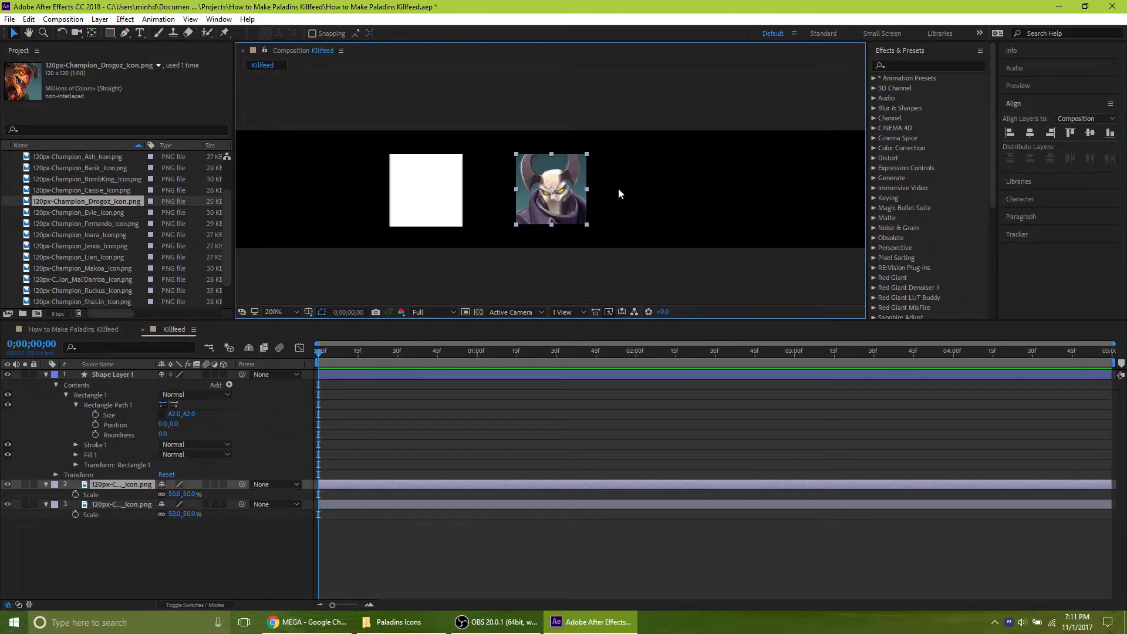
{"action": "left_click", "coordinate": [245, 551]}
{"action": "left_click", "coordinate": [449, 187]}
{"action": "left_click", "coordinate": [551, 198]}
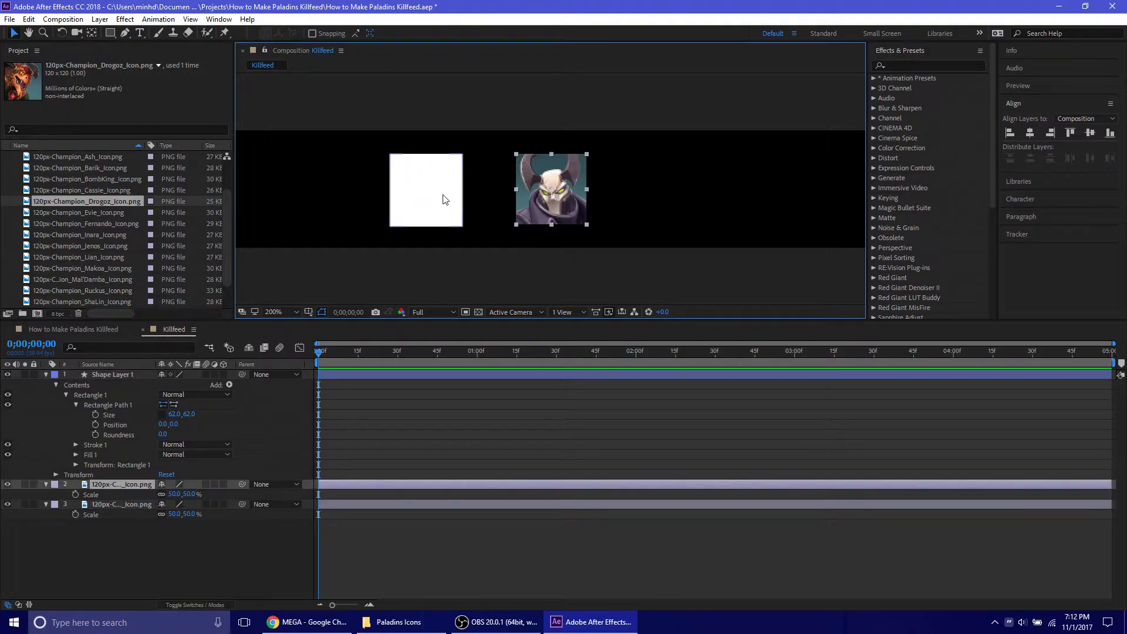
{"action": "left_click", "coordinate": [133, 379], "text": "shift"}
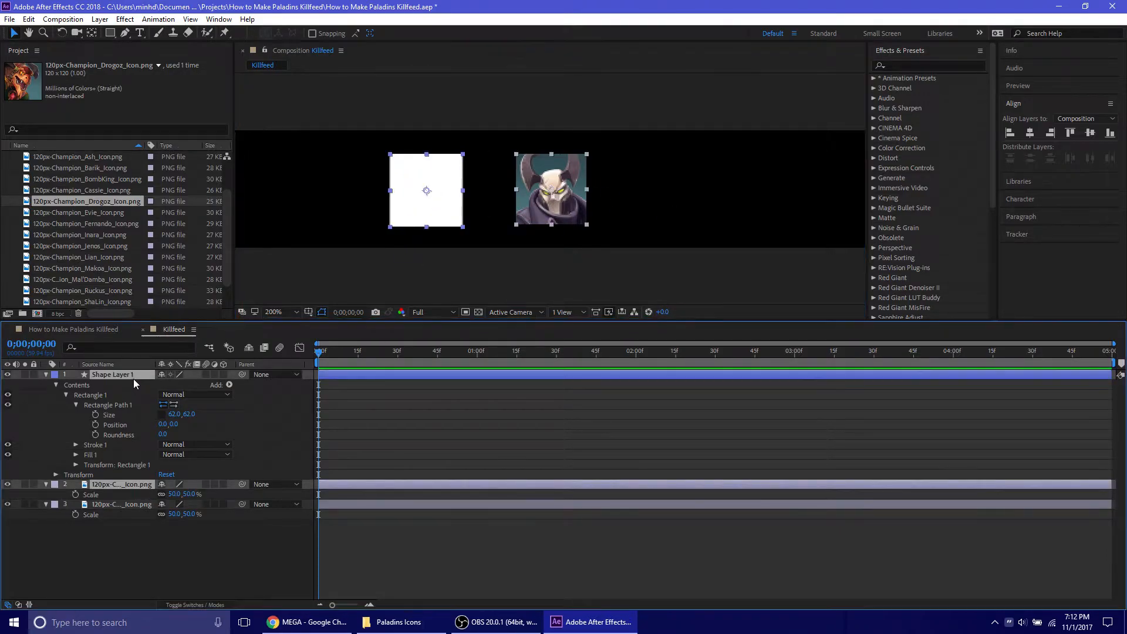
{"action": "left_click", "coordinate": [1028, 135]}
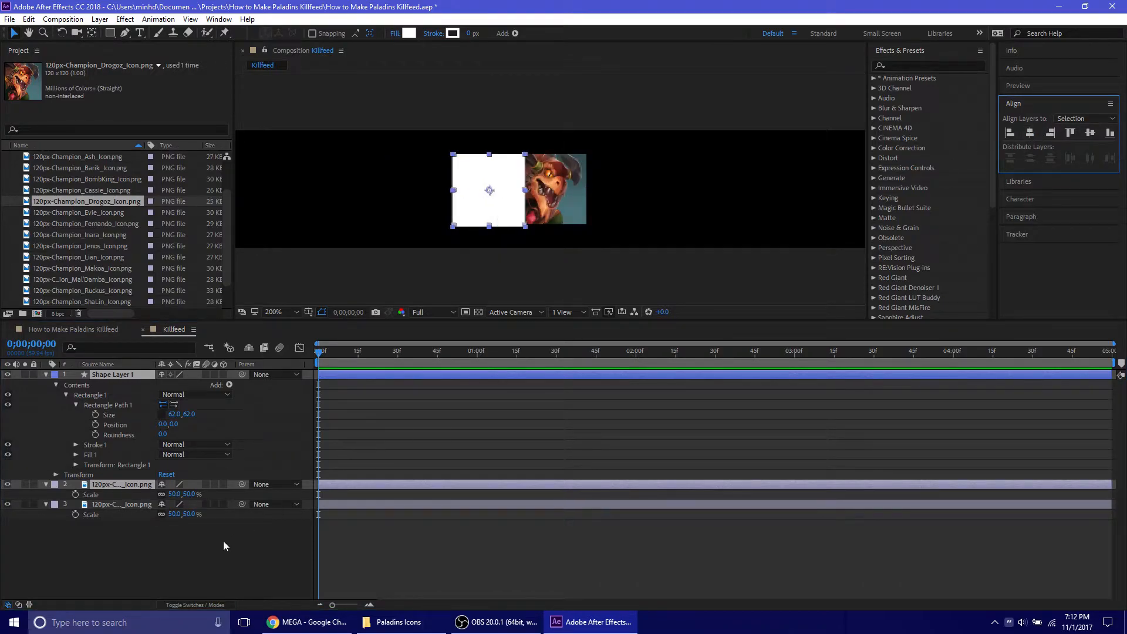
- Reorder the horned champion's icon layer above the white square's shape layer so the square frames it
{"action": "left_click", "coordinate": [157, 537]}
{"action": "left_click", "coordinate": [118, 486]}
{"action": "left_click_drag", "start_coordinate": [127, 335], "coordinate": [124, 371]}
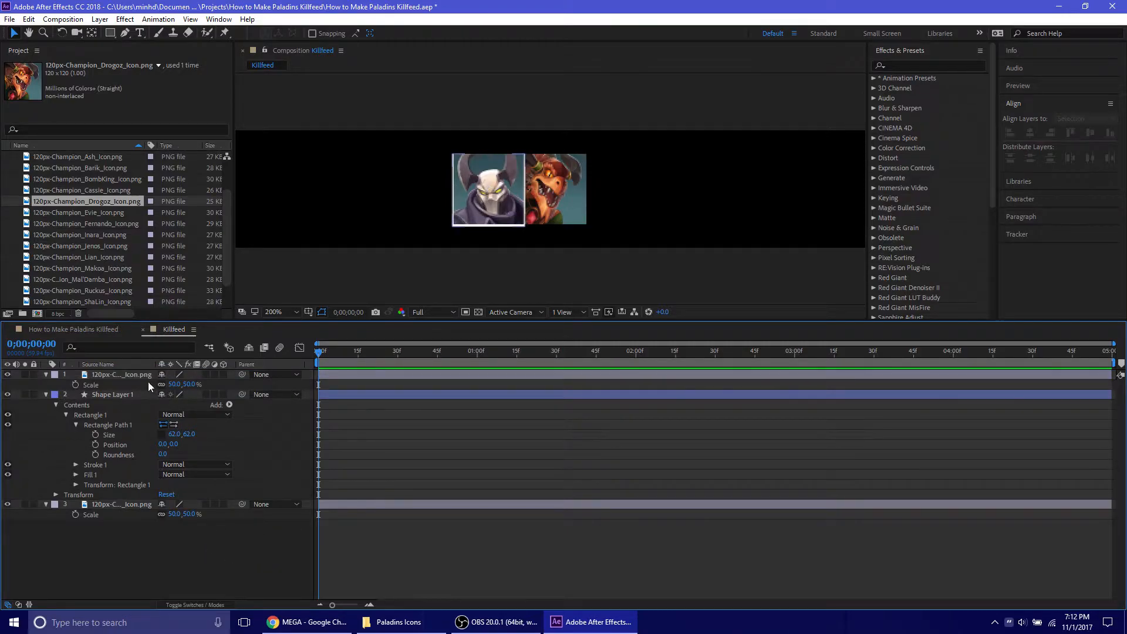
- Centre the horned champion's icon and the white square behind it vertically in the composition
{"action": "left_click", "coordinate": [129, 375]}
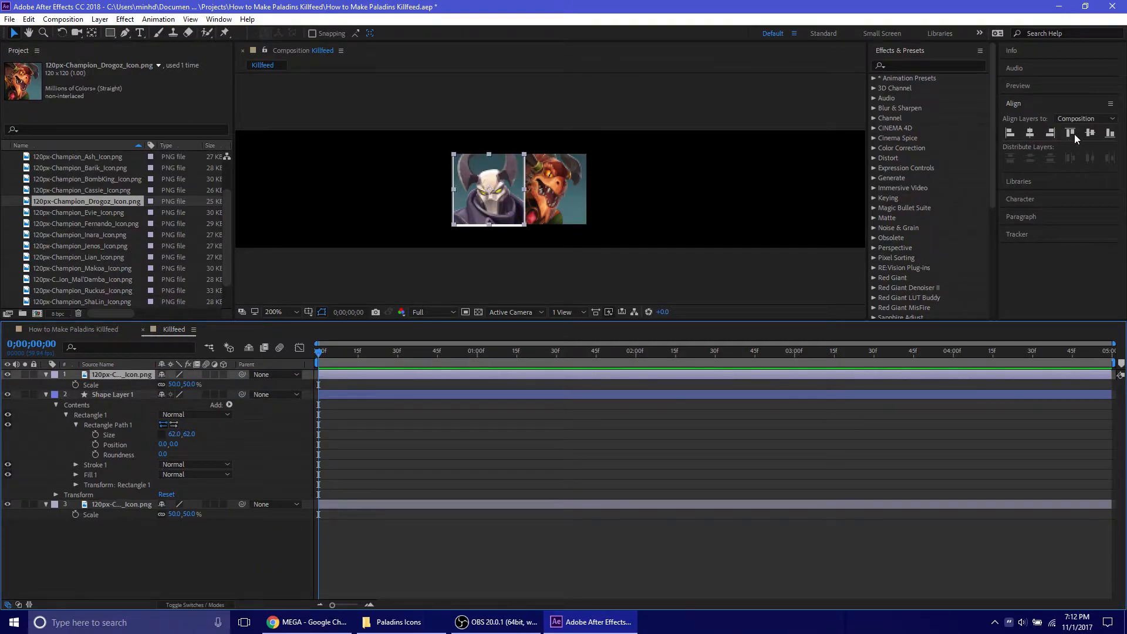
{"action": "left_click", "coordinate": [1091, 133]}
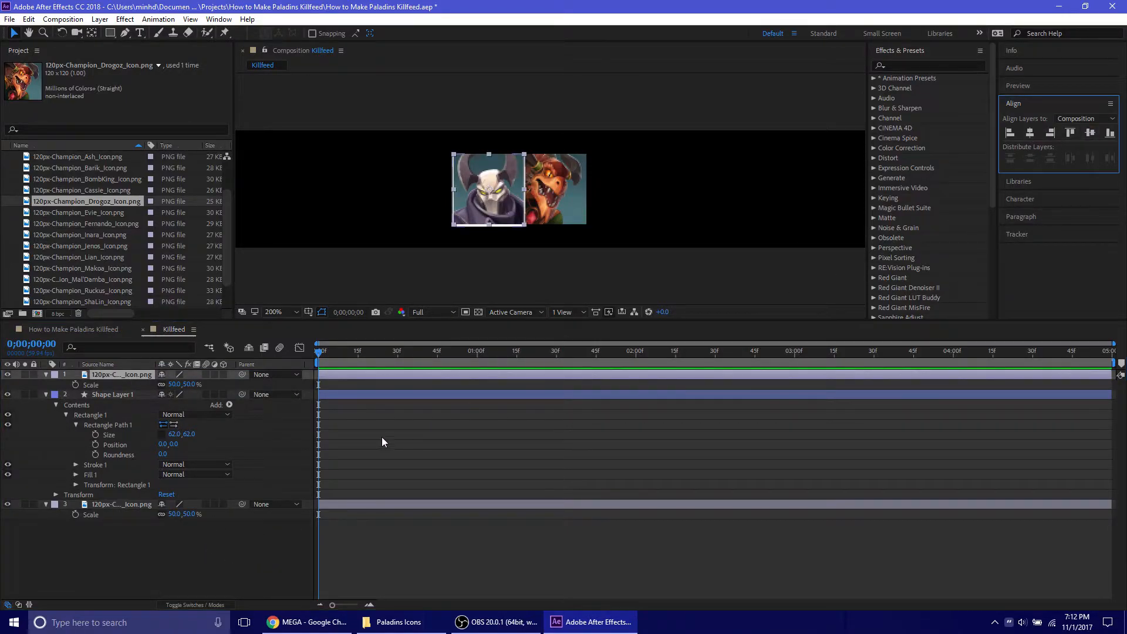
{"action": "left_click", "coordinate": [146, 394]}
{"action": "left_click", "coordinate": [1091, 134]}
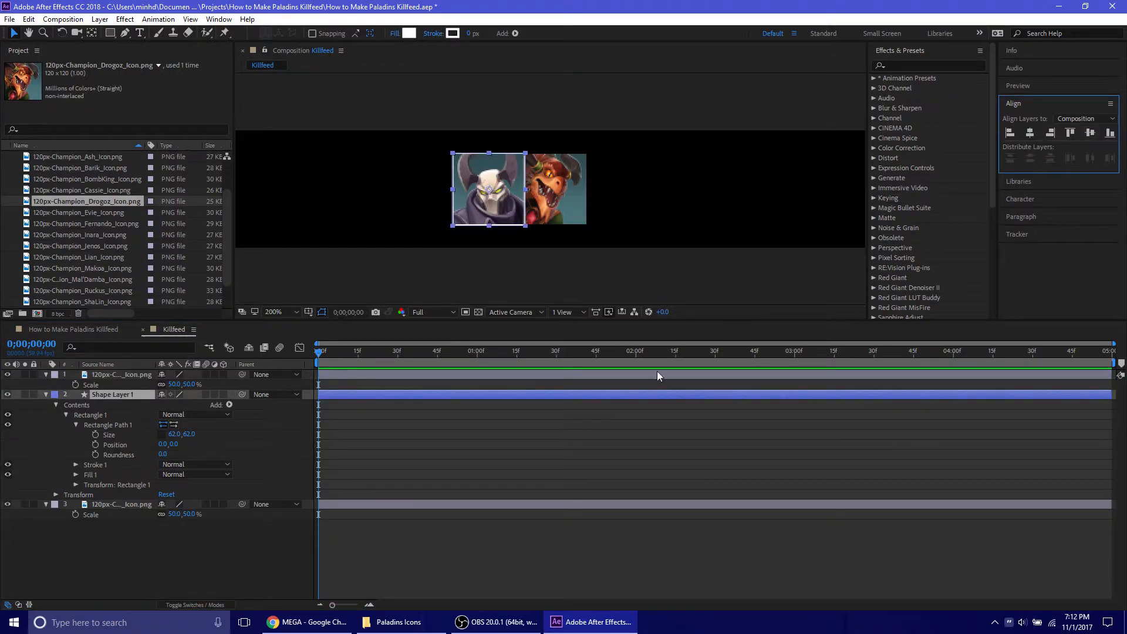
- Move the Drogoz icon to the right, well clear of the framed champion icon
{"action": "left_click", "coordinate": [203, 572]}
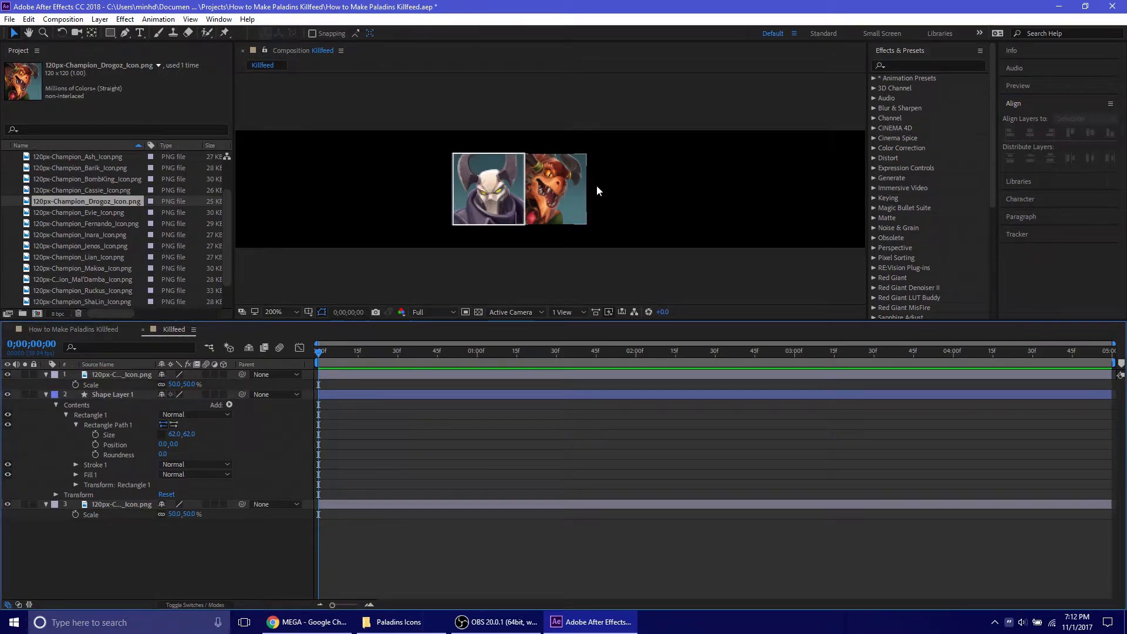
{"action": "left_click_drag", "start_coordinate": [553, 200], "coordinate": [690, 203]}
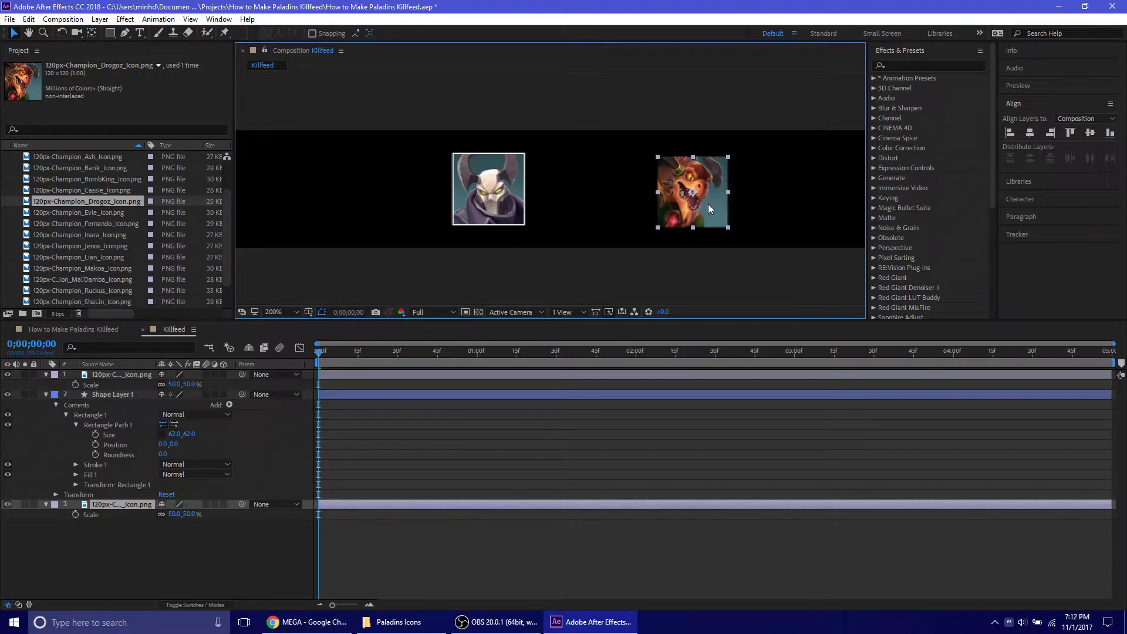
{"action": "left_click", "coordinate": [172, 555]}
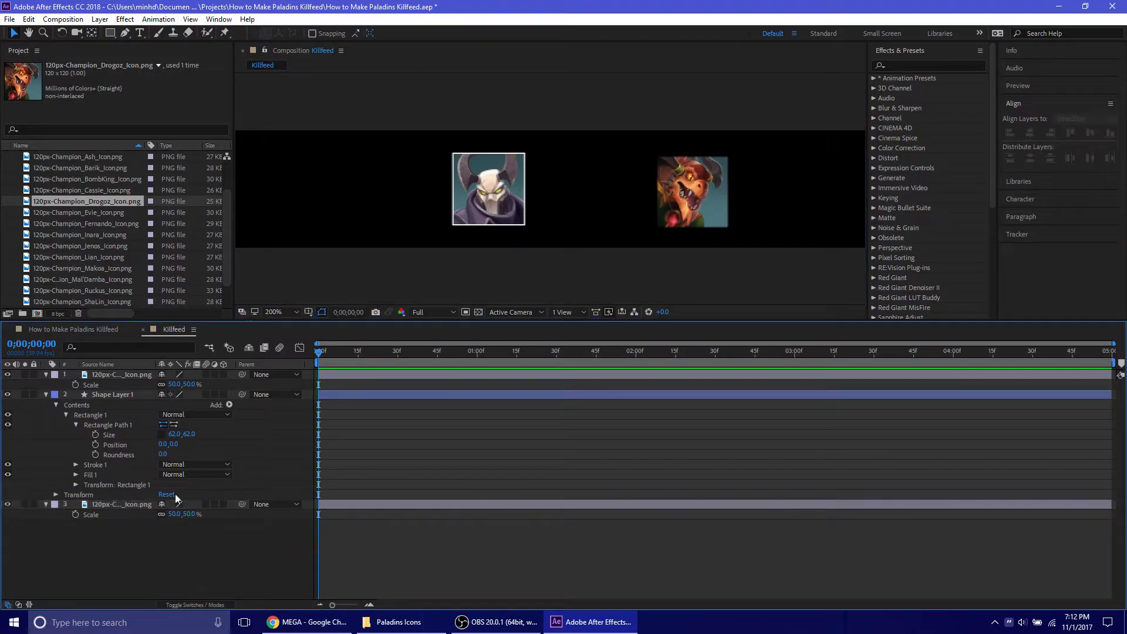
- Rename the white square's shape layer as Border 1
{"action": "left_click", "coordinate": [114, 395]}
{"action": "right_click", "coordinate": [113, 394]}
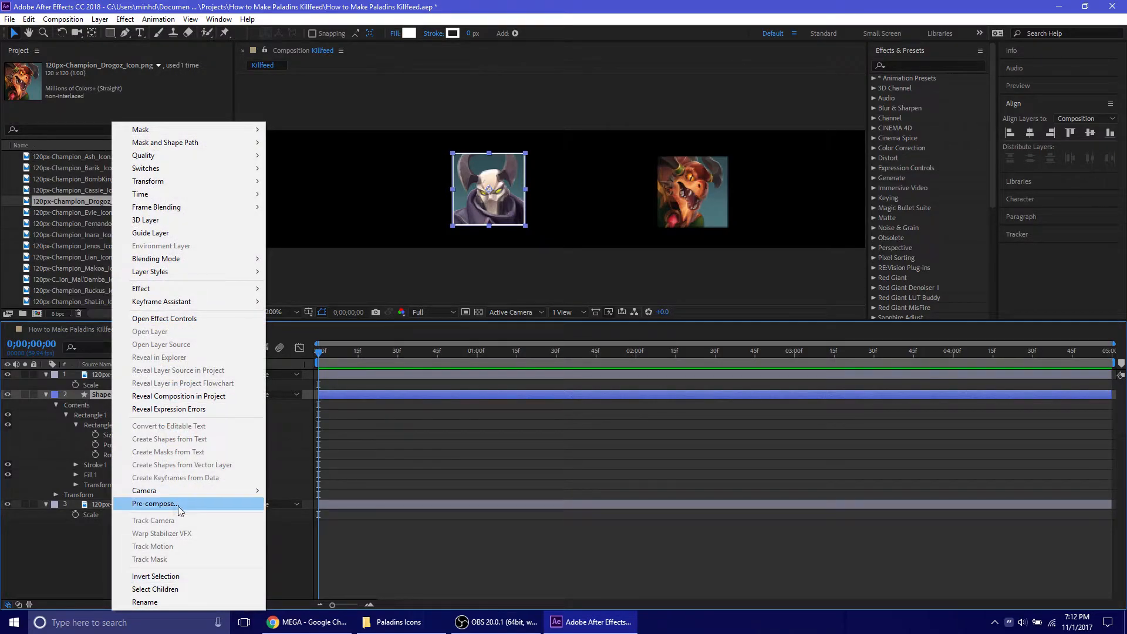
{"action": "left_click", "coordinate": [156, 602]}
{"action": "type", "text": "Borde"}
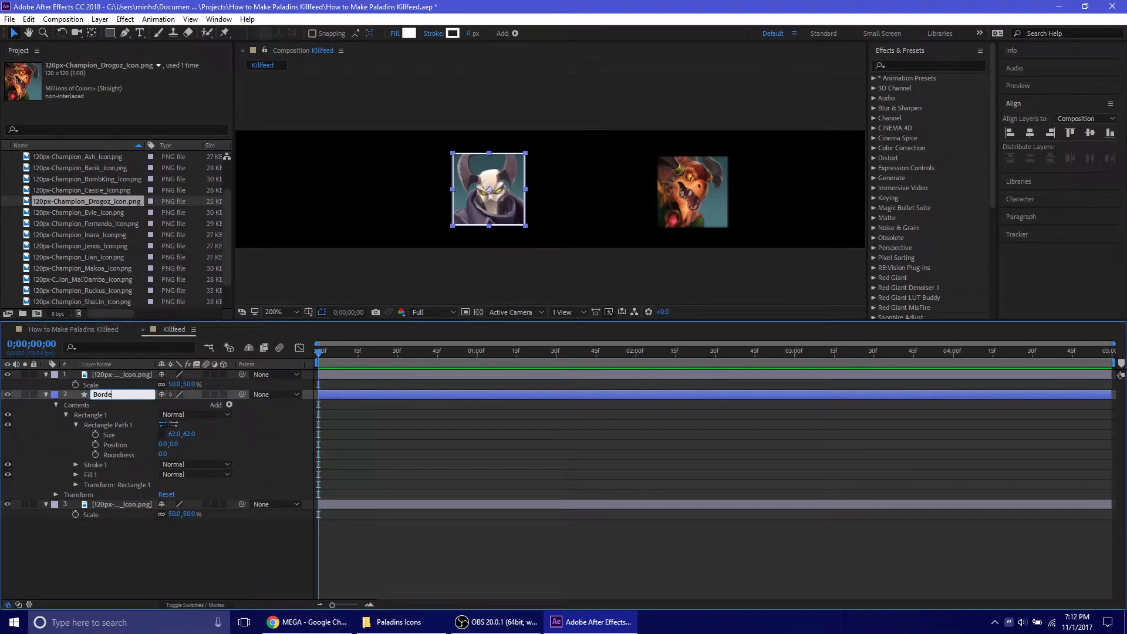
{"action": "type", "text": "r 1"}
{"action": "key", "text": "Return"}
- Reorder the Drogoz icon layer so it sits directly above Border 1, below the other champion icon
{"action": "left_click", "coordinate": [129, 506]}
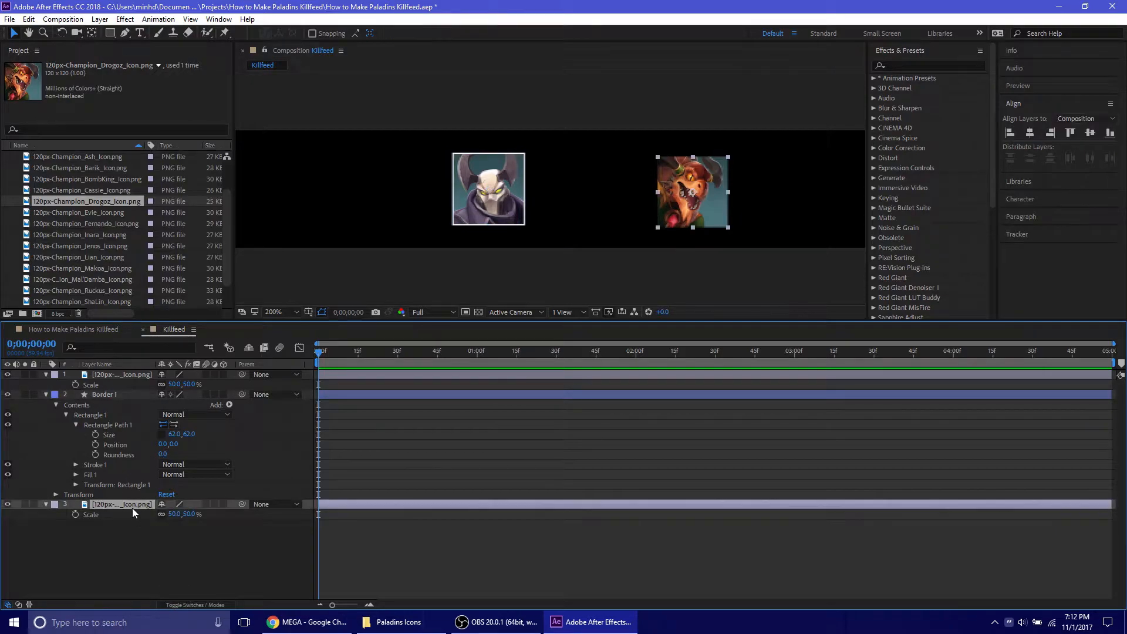
{"action": "left_click_drag", "start_coordinate": [129, 505], "coordinate": [124, 388]}
{"action": "left_click", "coordinate": [155, 565]}
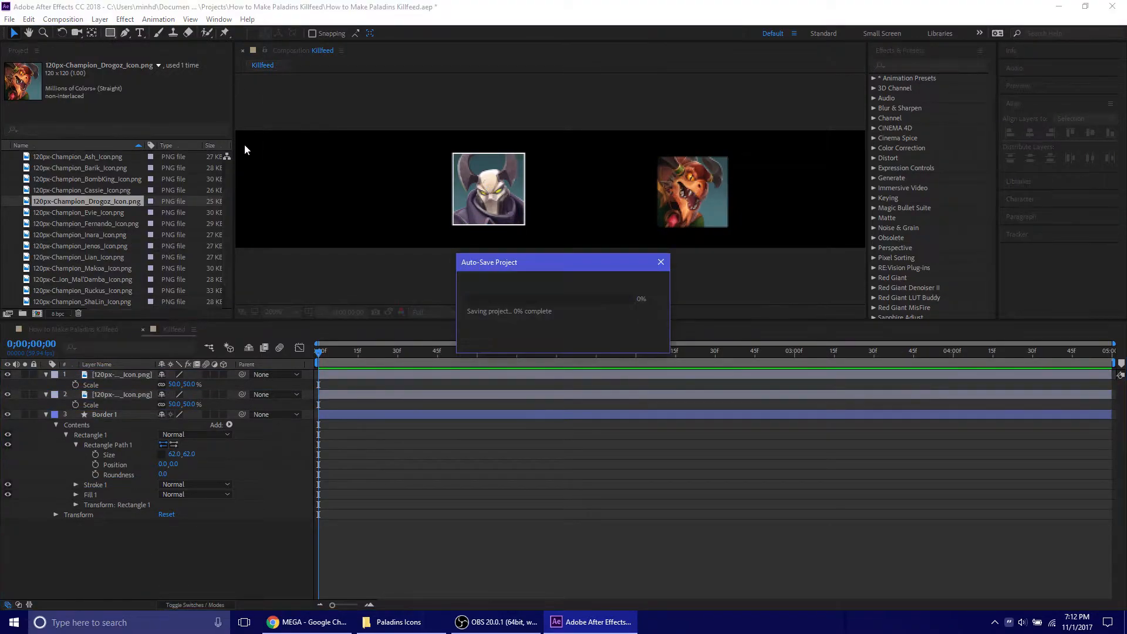
- Draw a second white square beside the framed horned champion icon and set its rectangle size to 62 by 62
{"action": "left_click", "coordinate": [110, 33]}
{"action": "mouse_move", "coordinate": [285, 149]}
{"action": "left_mouse_down"}
{"action": "mouse_move", "coordinate": [376, 206]}
{"action": "mouse_move", "coordinate": [367, 227]}
{"action": "left_mouse_up"}
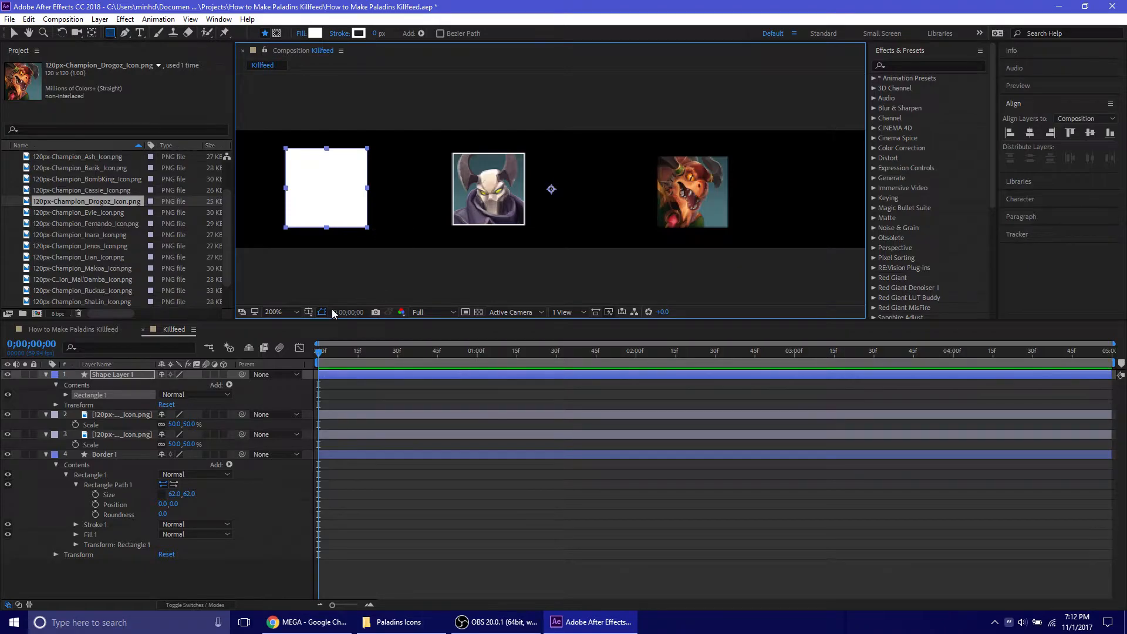
{"action": "left_click", "coordinate": [66, 395]}
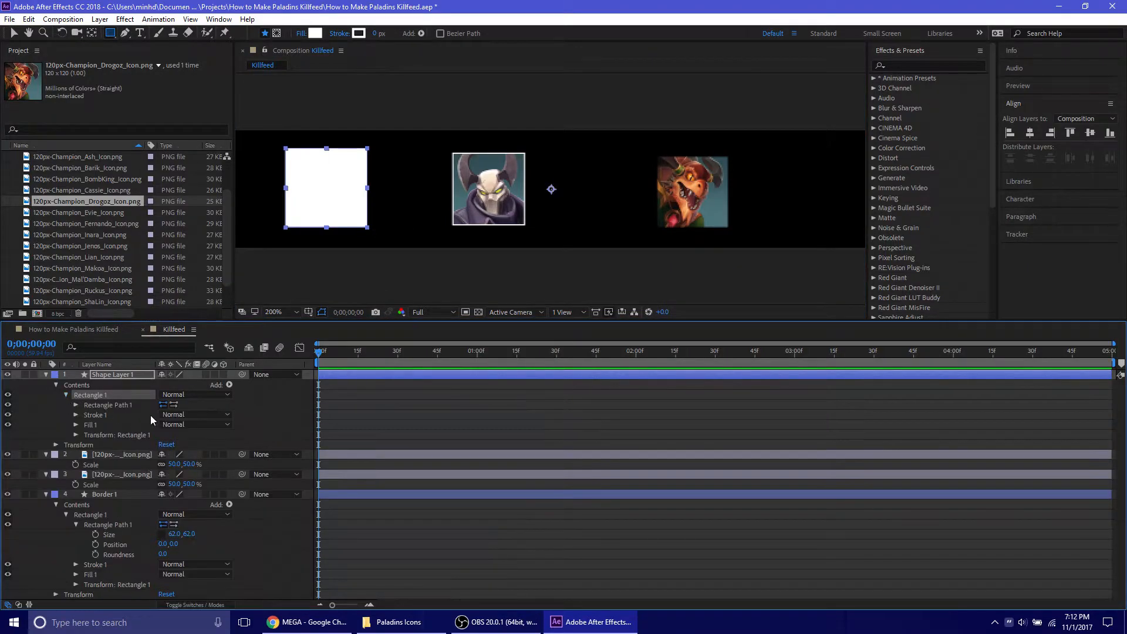
{"action": "left_click", "coordinate": [76, 405]}
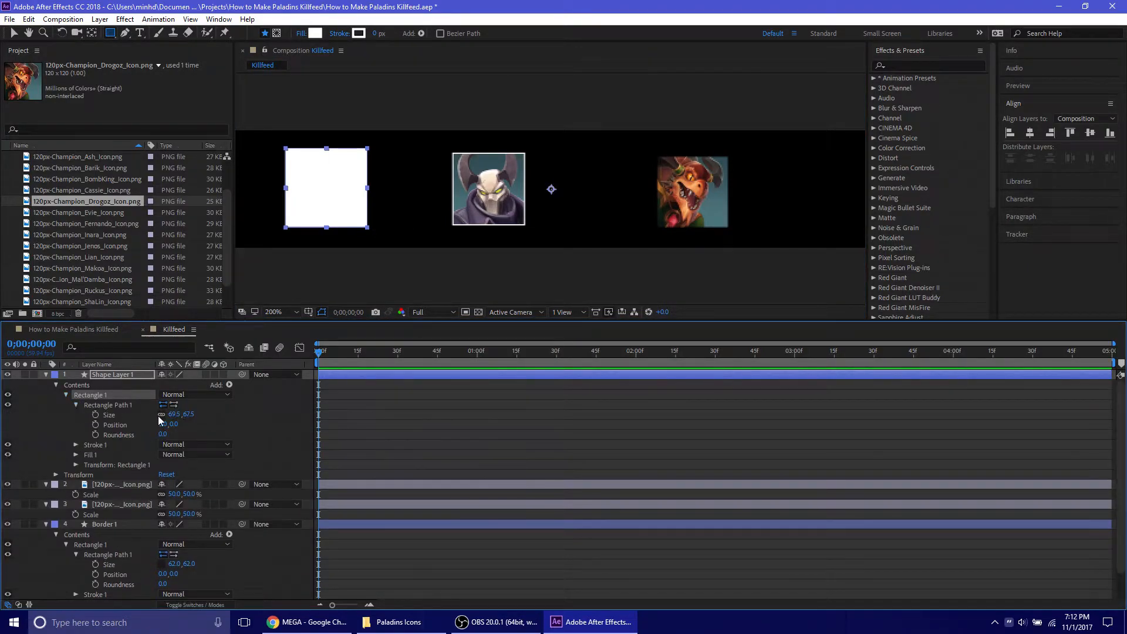
{"action": "left_click", "coordinate": [173, 414]}
{"action": "type", "text": "32"}
{"action": "key", "text": "Tab"}
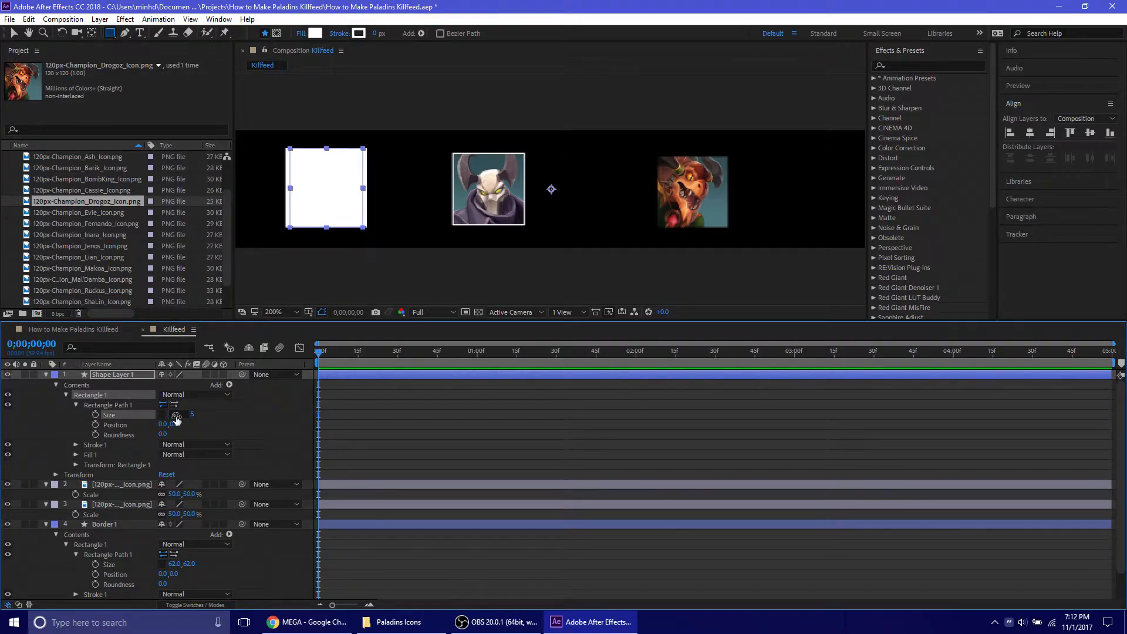
{"action": "type", "text": "62.0,62"}
{"action": "key", "text": "Return"}
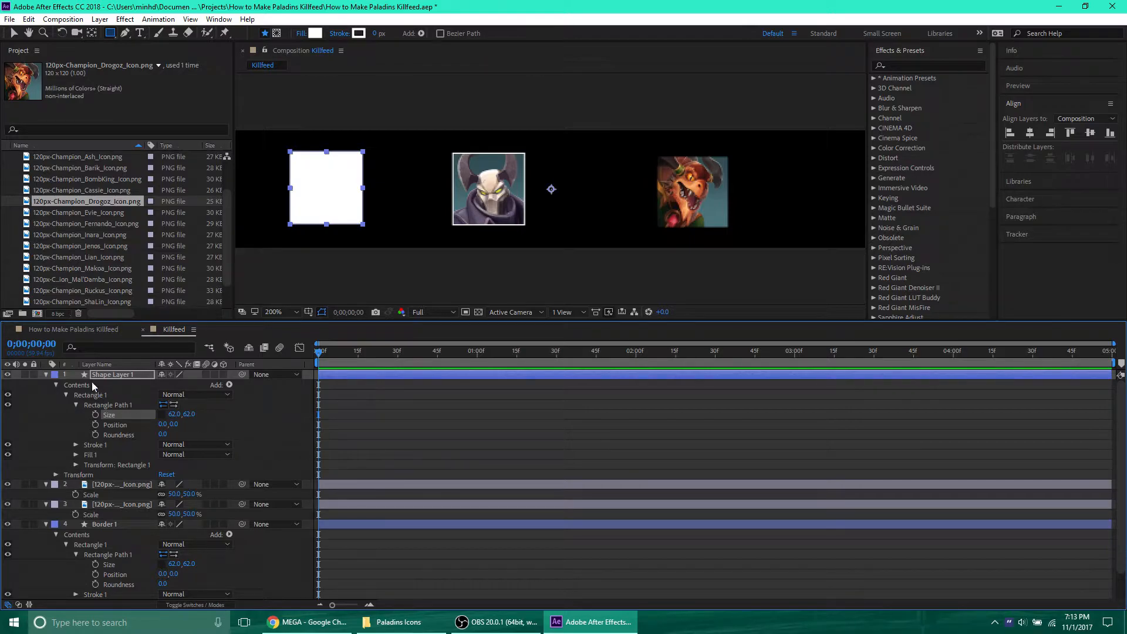
- Rename the new square's shape layer as Border 2 and place the Drogoz icon layer directly above it
{"action": "left_click", "coordinate": [47, 374]}
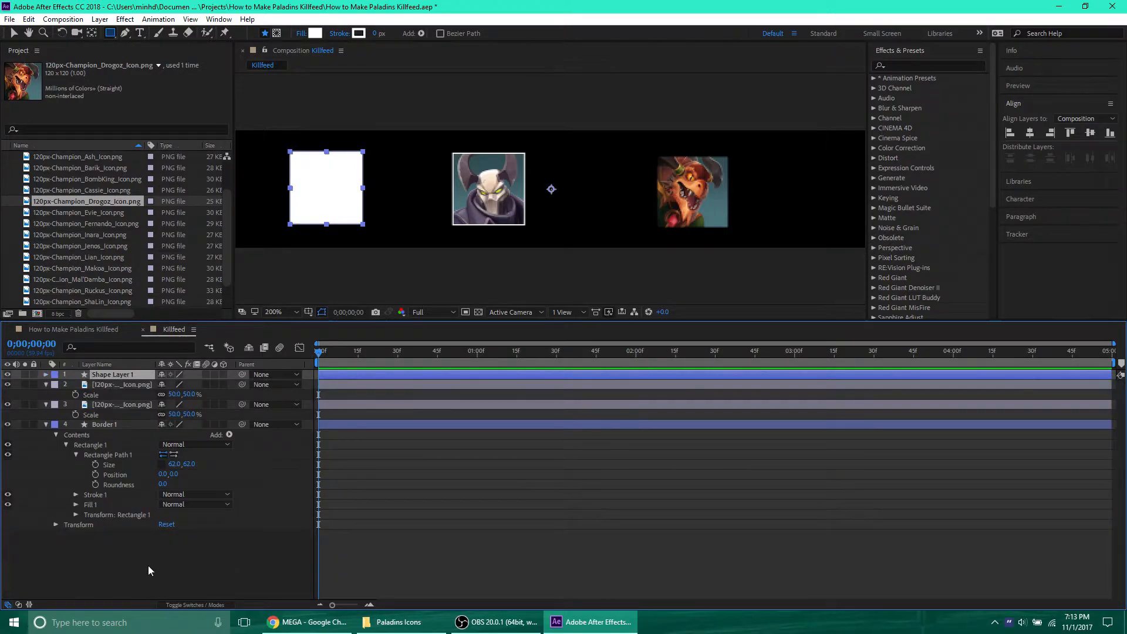
{"action": "right_click", "coordinate": [109, 376]}
{"action": "left_click", "coordinate": [164, 605]}
{"action": "type", "text": "Border 2"}
{"action": "key", "text": "Return"}
{"action": "left_click_drag", "start_coordinate": [115, 404], "coordinate": [120, 370]}
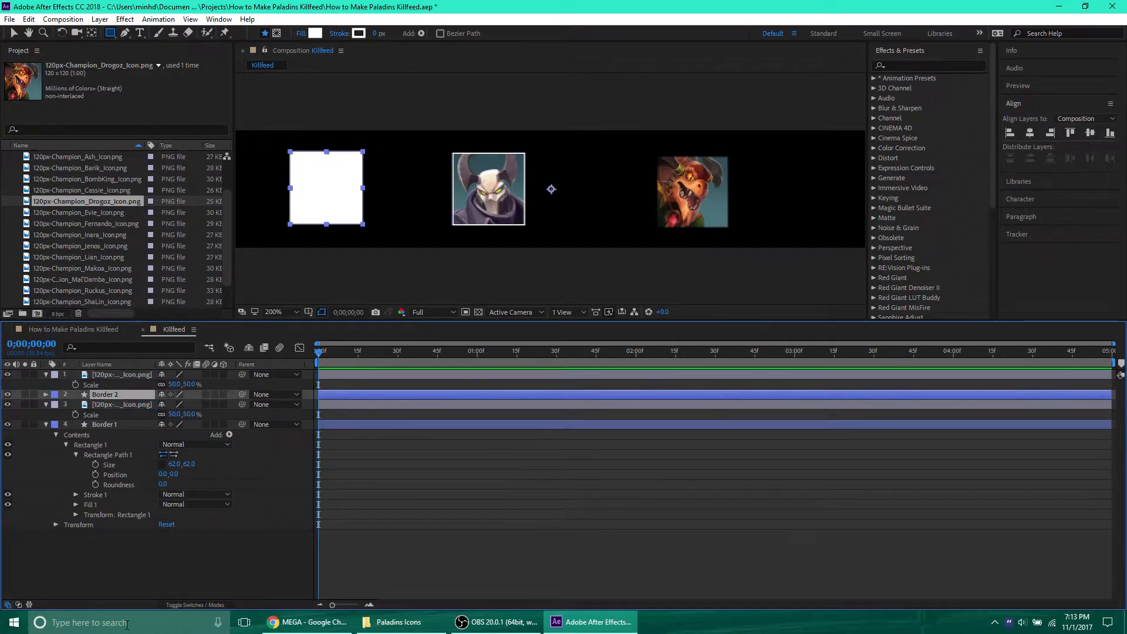
{"action": "left_click", "coordinate": [170, 564]}
- Move Border 2's anchor point to the centre of its white square
{"action": "left_click", "coordinate": [125, 395]}
{"action": "left_click", "coordinate": [92, 33]}
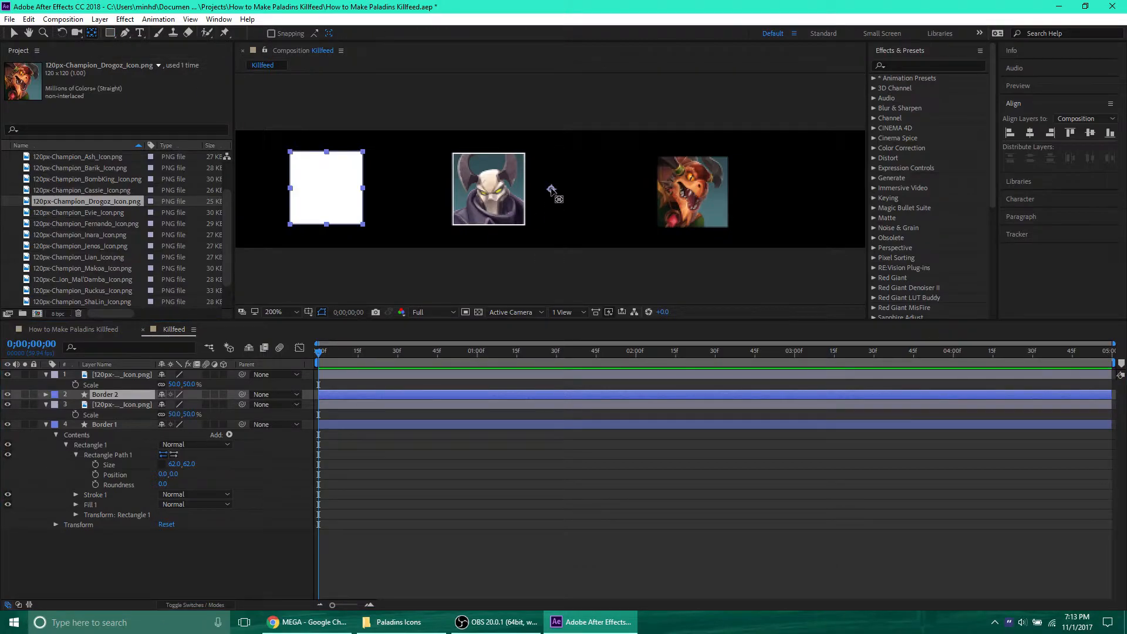
{"action": "left_click_drag", "start_coordinate": [551, 189], "coordinate": [326, 189]}
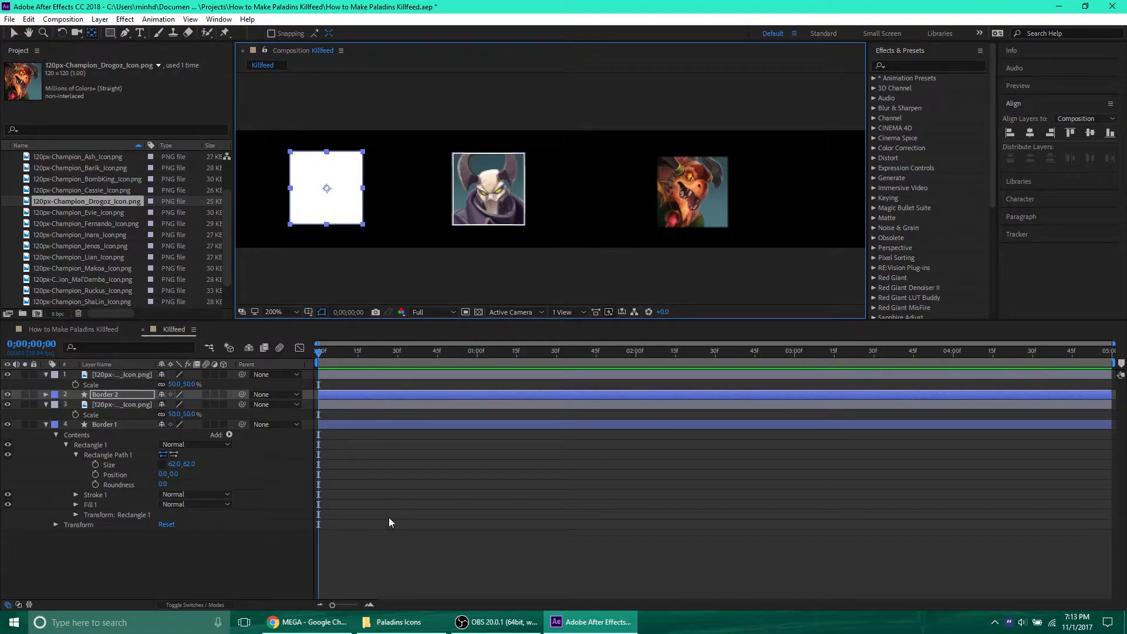
{"action": "key", "text": "v"}
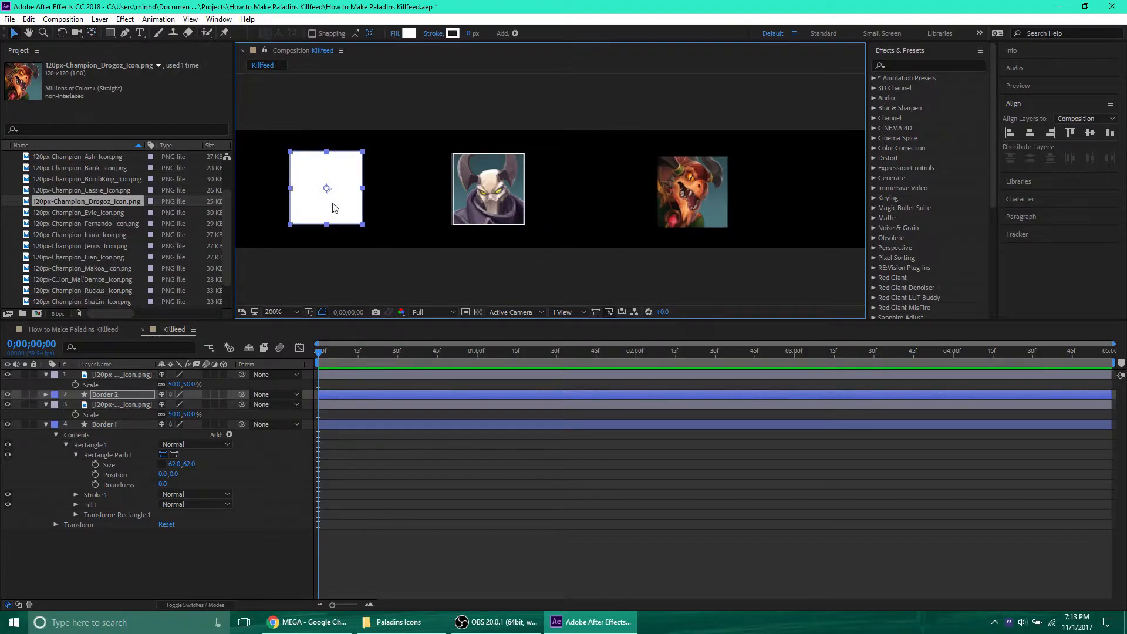
- Align the Drogoz icon and Border 2 to each other by their horizontal and vertical centres
{"action": "left_click", "coordinate": [125, 377], "text": "ctrl"}
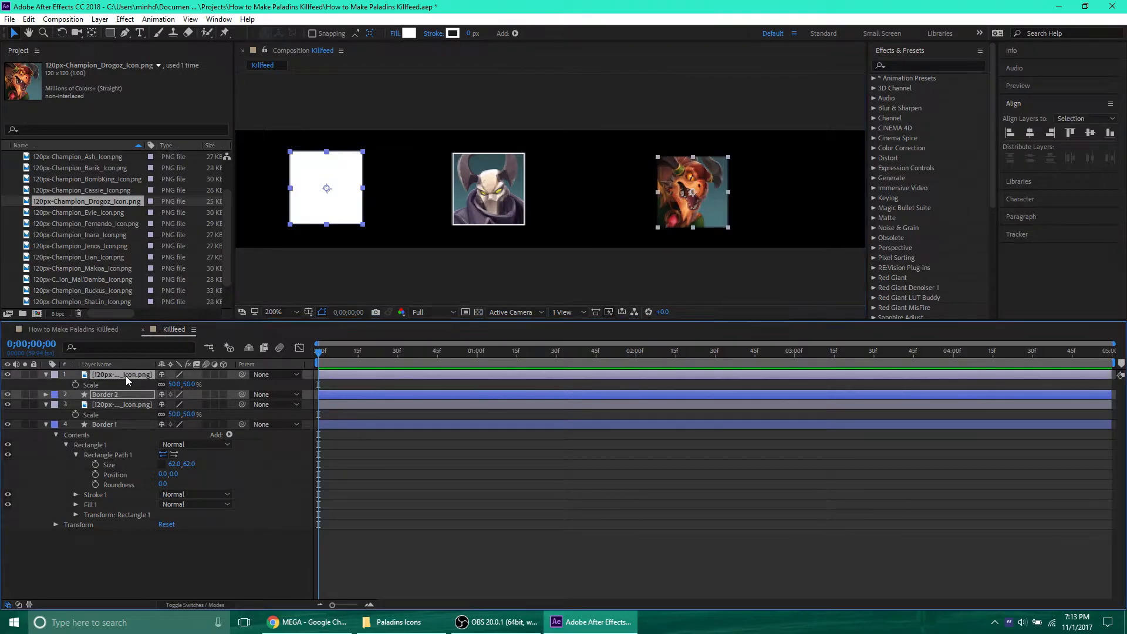
{"action": "left_click", "coordinate": [1031, 133]}
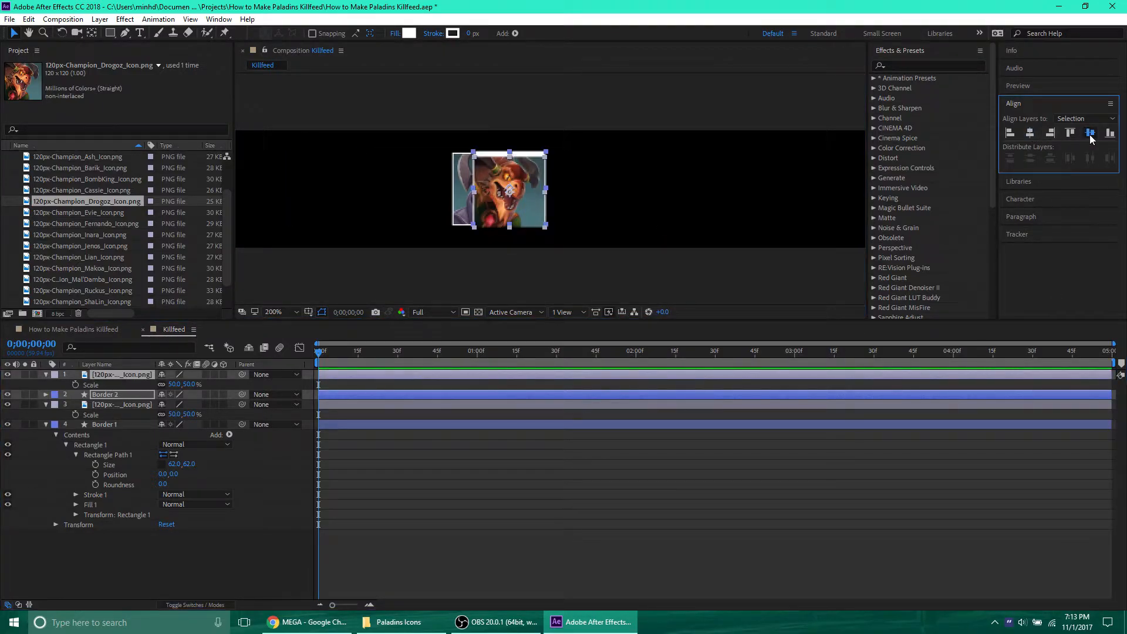
{"action": "left_click", "coordinate": [1089, 133]}
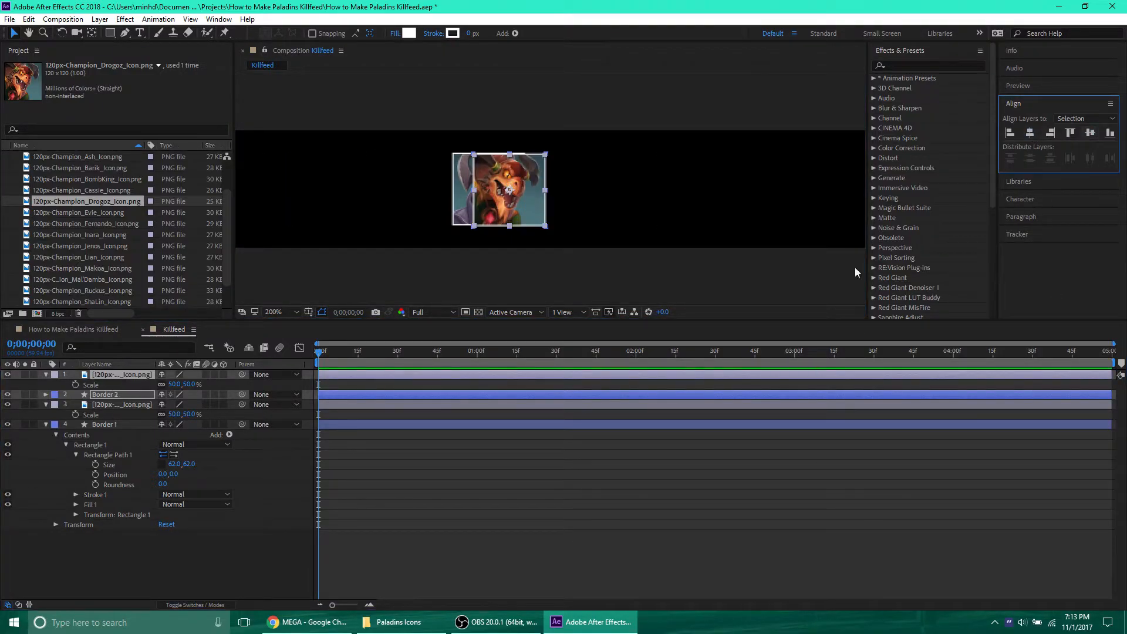
- Nudge the Drogoz icon together with Border 2 to the right until the pair stands well clear of the horned champion's icon
{"action": "left_click", "coordinate": [238, 561]}
{"action": "left_click", "coordinate": [139, 393]}
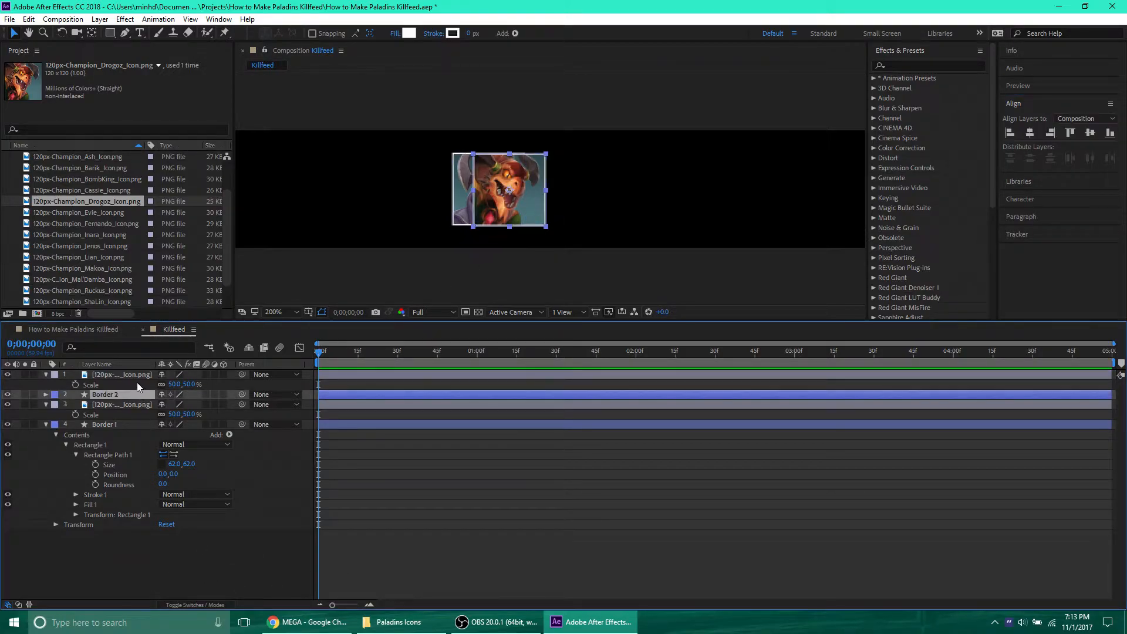
{"action": "left_click", "coordinate": [138, 378], "text": "ctrl"}
{"action": "key", "text": "shift+Right"}
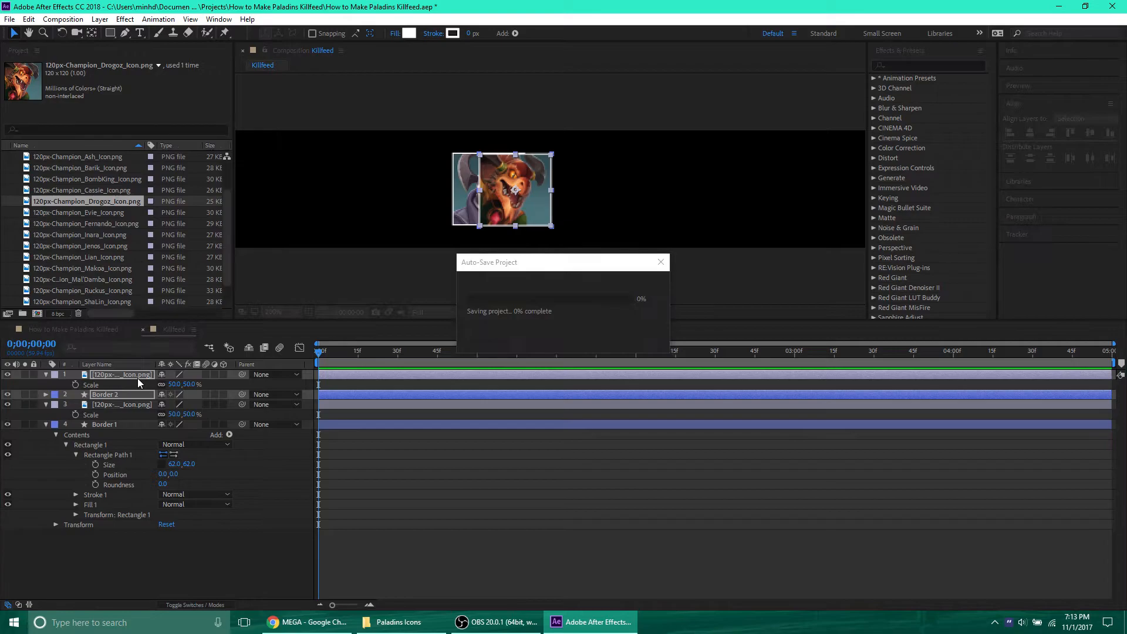
{"action": "key", "text": "shift+Right"}
{"action": "key", "text": "shift+Right"}
{"action": "key", "text": "shift+Right"}
{"action": "key", "text": "shift+Right"}
{"action": "key", "text": "shift+Right"}
{"action": "key", "text": "shift+Right"}
{"action": "key", "text": "shift+Right"}
{"action": "key", "text": "shift+Right"}
{"action": "key", "text": "shift+Right"}
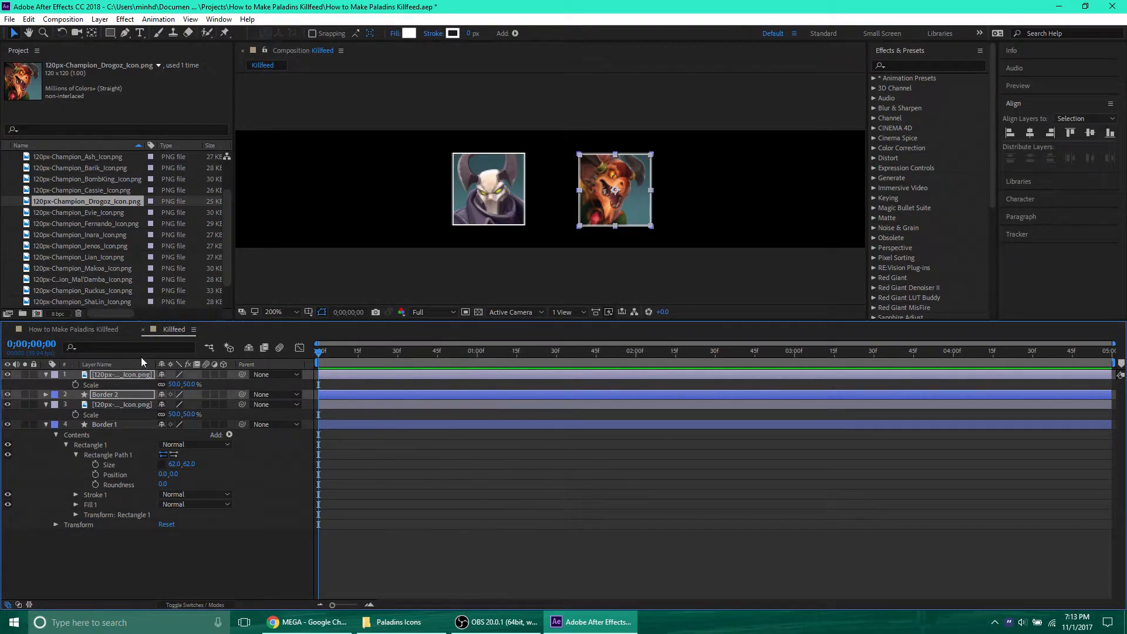
{"action": "left_click", "coordinate": [259, 586]}
- Collapse the expanded properties of Border 1 and both champion icon layers
{"action": "scroll", "coordinate": [551, 252], "scroll_direction": "down", "scroll_amount": 3}
{"action": "scroll", "coordinate": [551, 258], "scroll_direction": "up", "scroll_amount": 2}
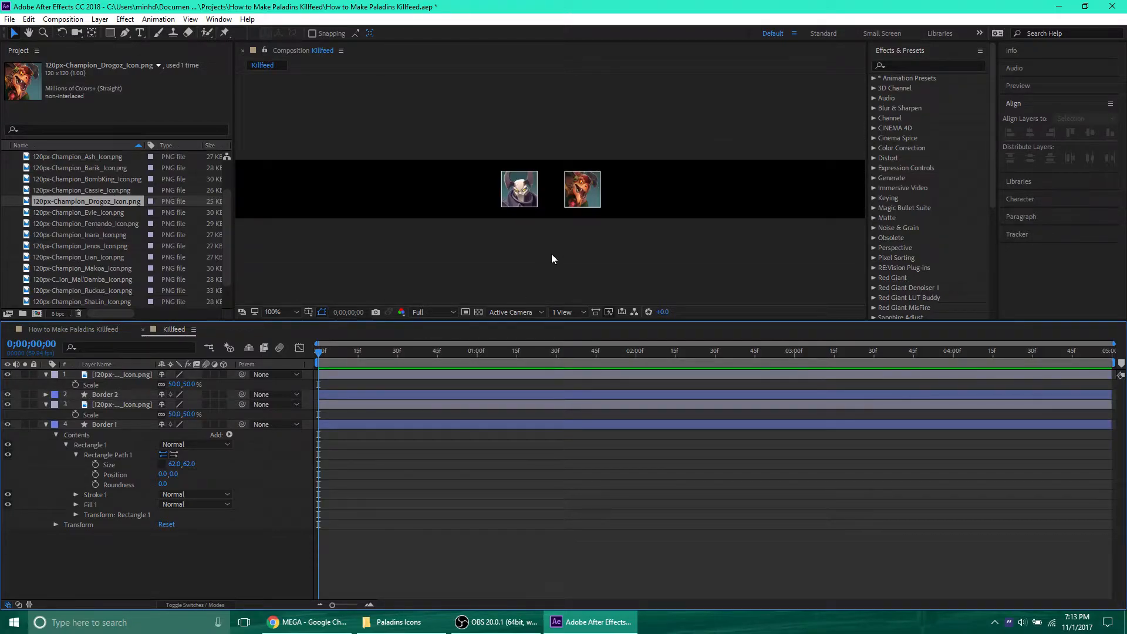
{"action": "left_click", "coordinate": [45, 424]}
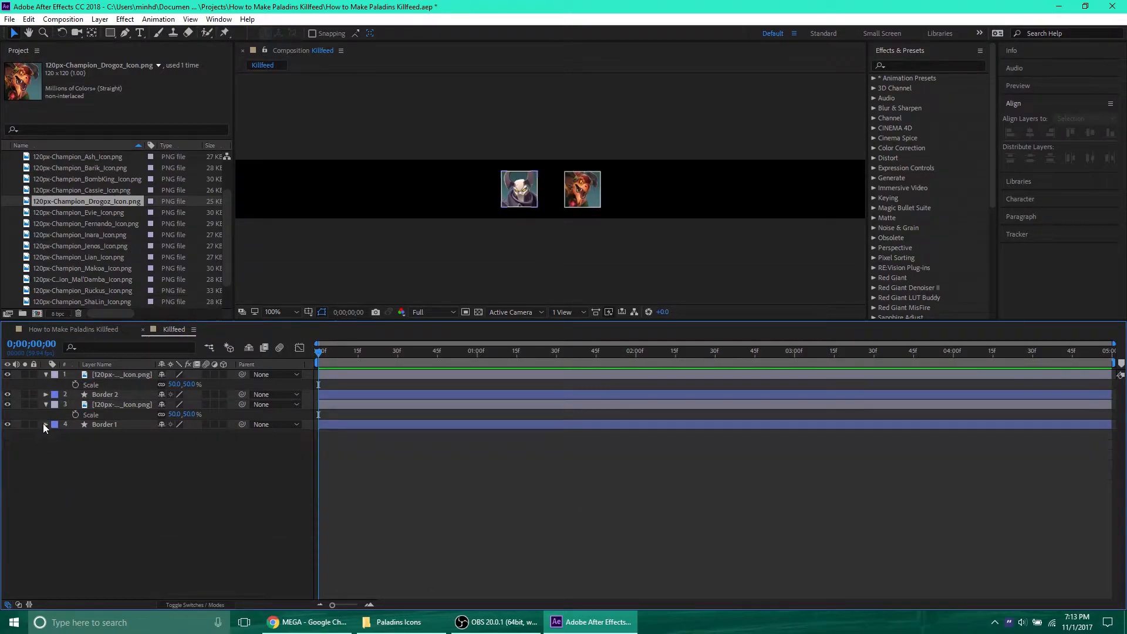
{"action": "left_click", "coordinate": [45, 404]}
{"action": "left_click", "coordinate": [45, 374]}
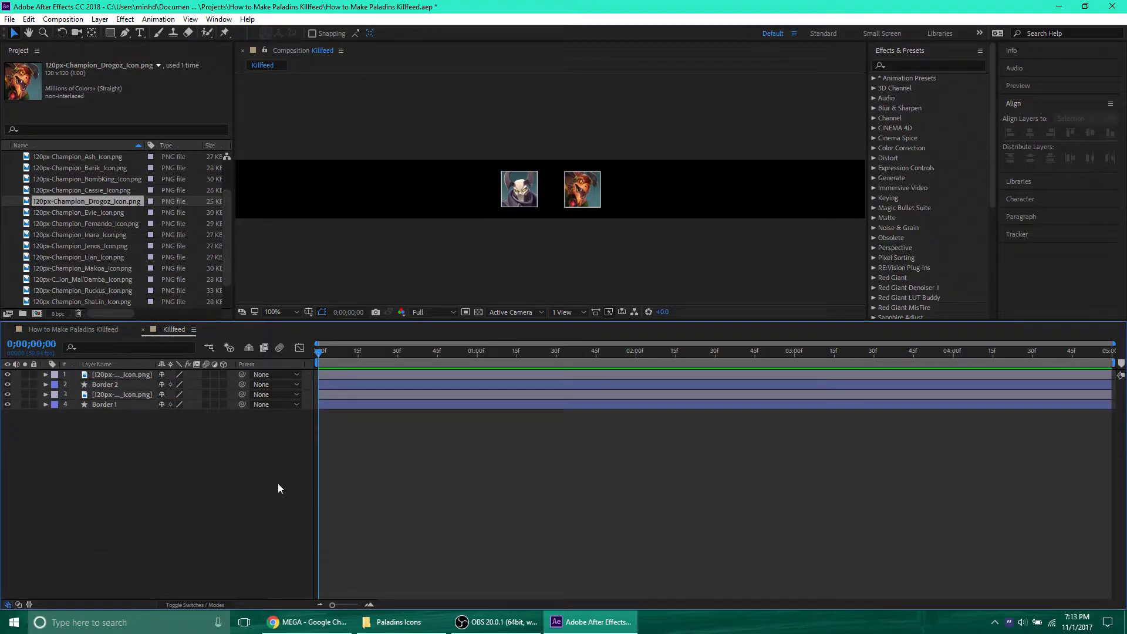
- Align all four icon and border layers to each other by their horizontal centres
{"action": "left_click_drag", "start_coordinate": [124, 434], "coordinate": [132, 372]}
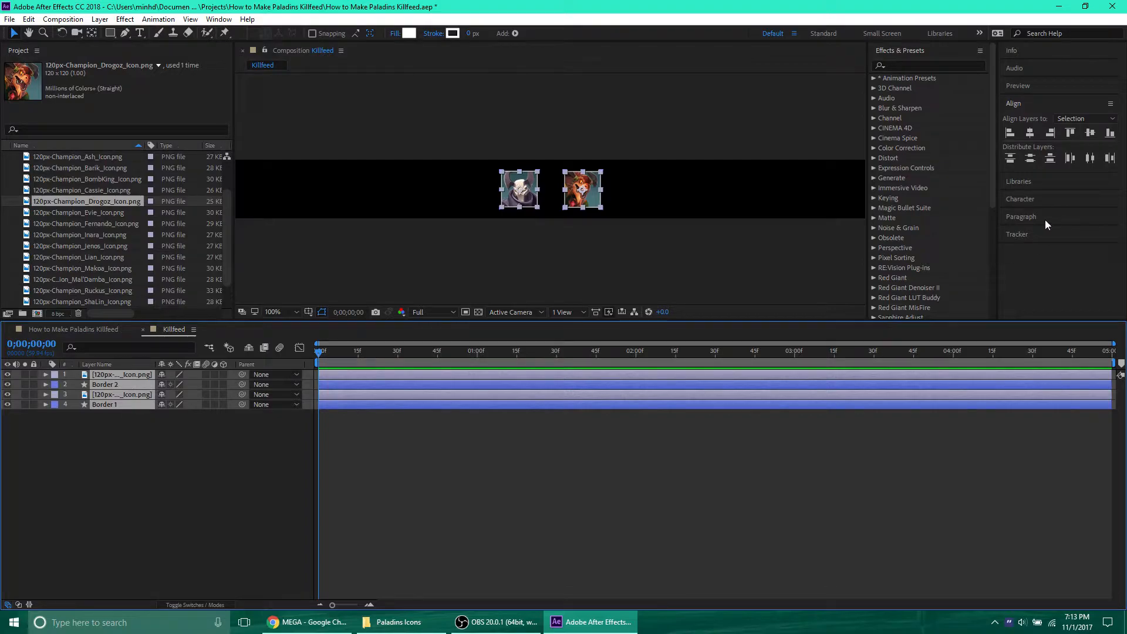
{"action": "left_click", "coordinate": [1030, 132]}
{"action": "left_click", "coordinate": [277, 479]}
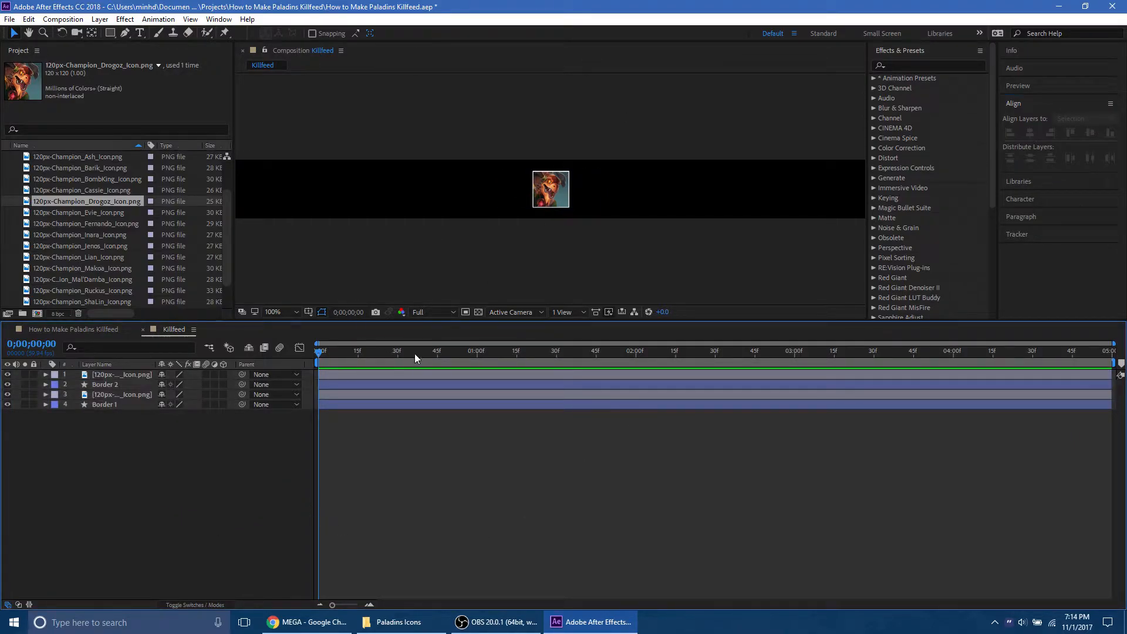
- Move the four stacked layers near the right end of the black composition and align their vertical centres
{"action": "left_click_drag", "start_coordinate": [113, 450], "coordinate": [121, 369]}
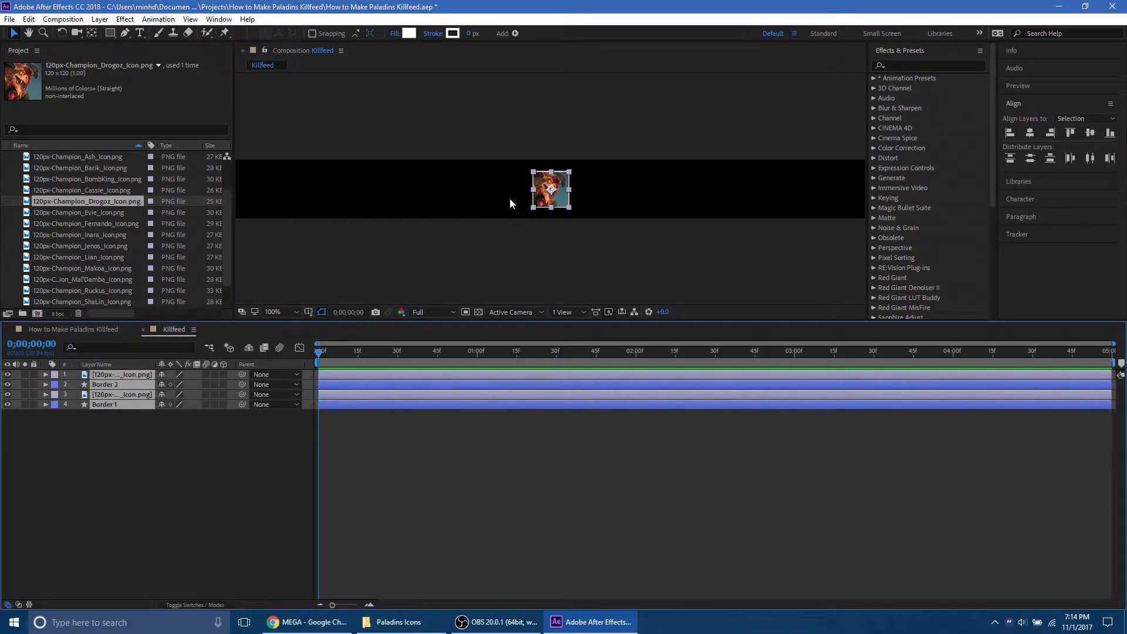
{"action": "left_click_drag", "start_coordinate": [548, 197], "coordinate": [784, 196]}
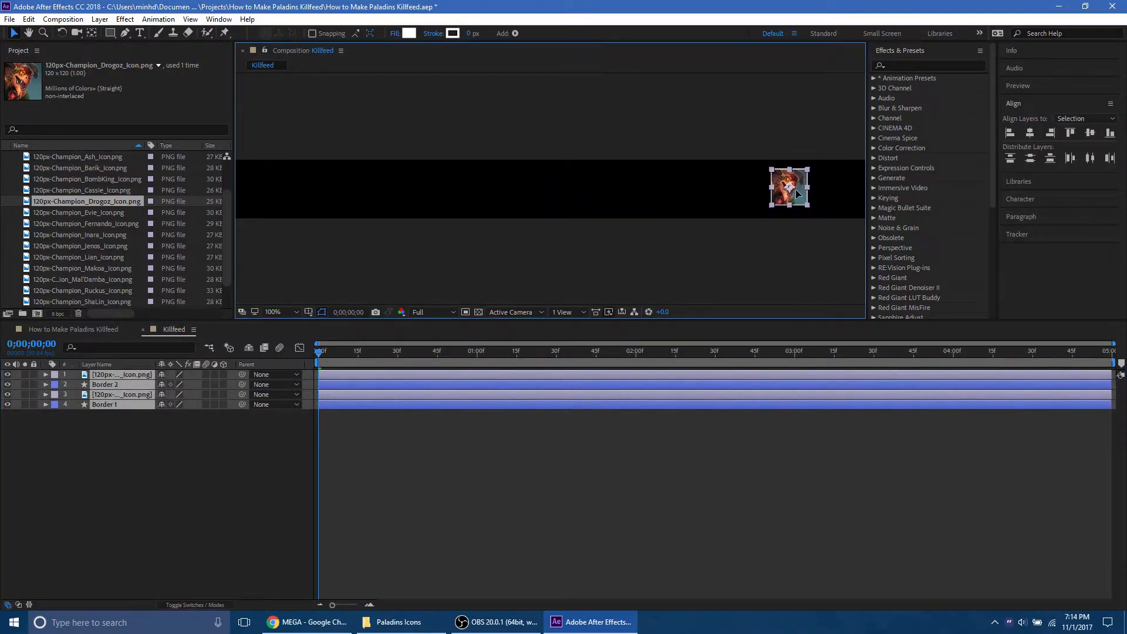
{"action": "left_click", "coordinate": [1089, 134]}
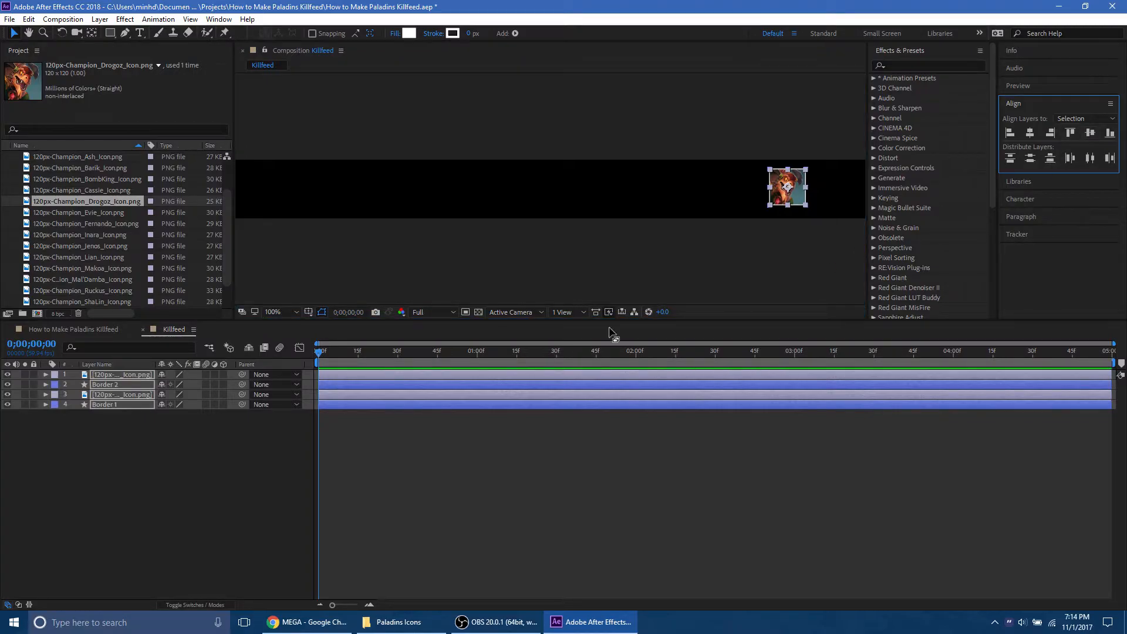
{"action": "left_click", "coordinate": [183, 467]}
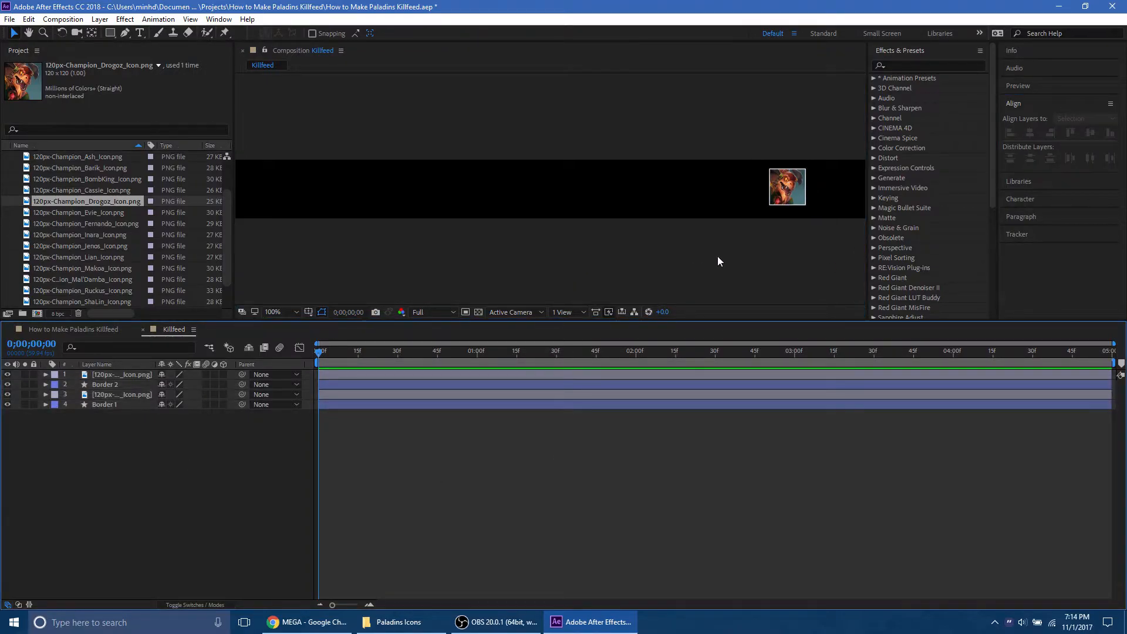
- Nudge the Drogoz icon and Border 2 about 40 px to the right of the stacked horned champion's icon
{"action": "key", "text": "h"}
{"action": "left_click_drag", "start_coordinate": [718, 262], "coordinate": [482, 265]}
{"action": "key", "text": "v"}
{"action": "left_click", "coordinate": [178, 481]}
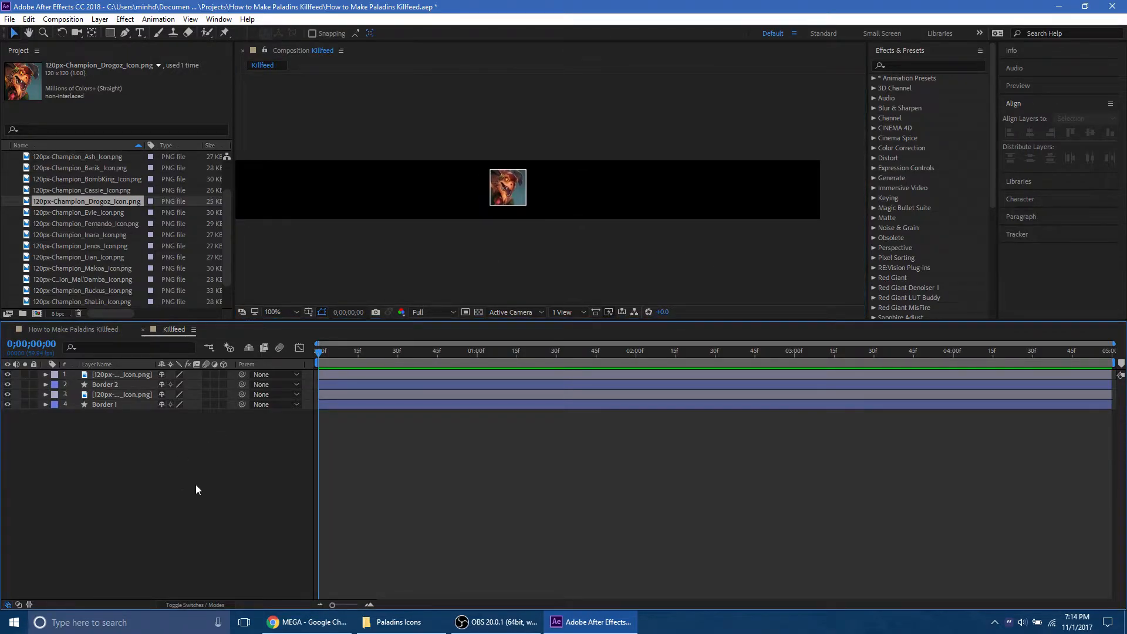
{"action": "left_click", "coordinate": [128, 386]}
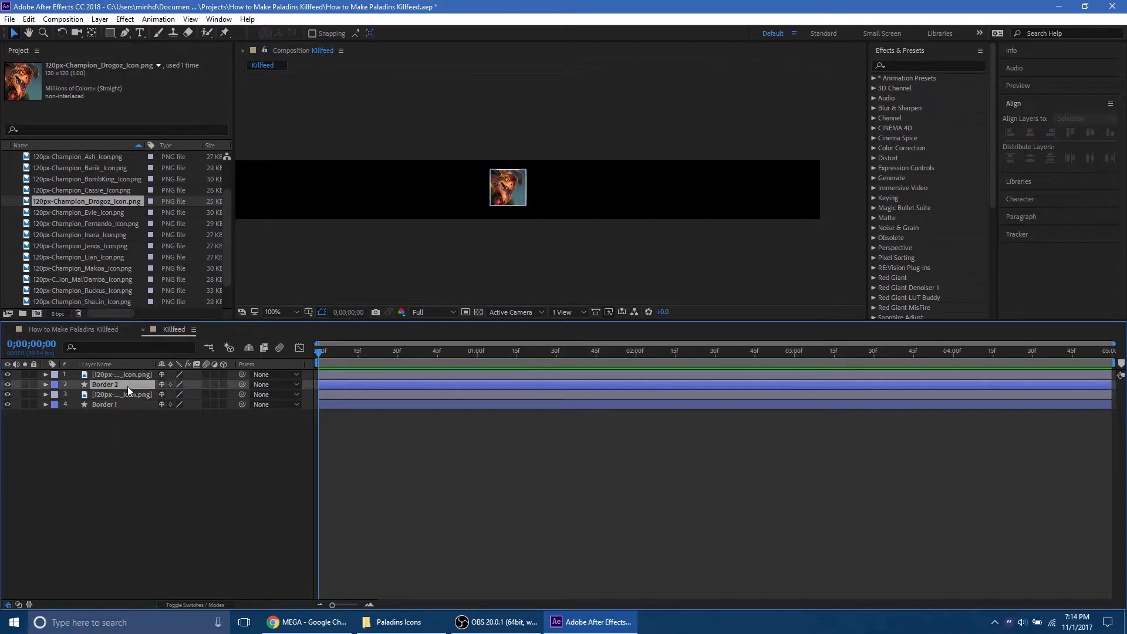
{"action": "left_click", "coordinate": [132, 375], "text": "ctrl"}
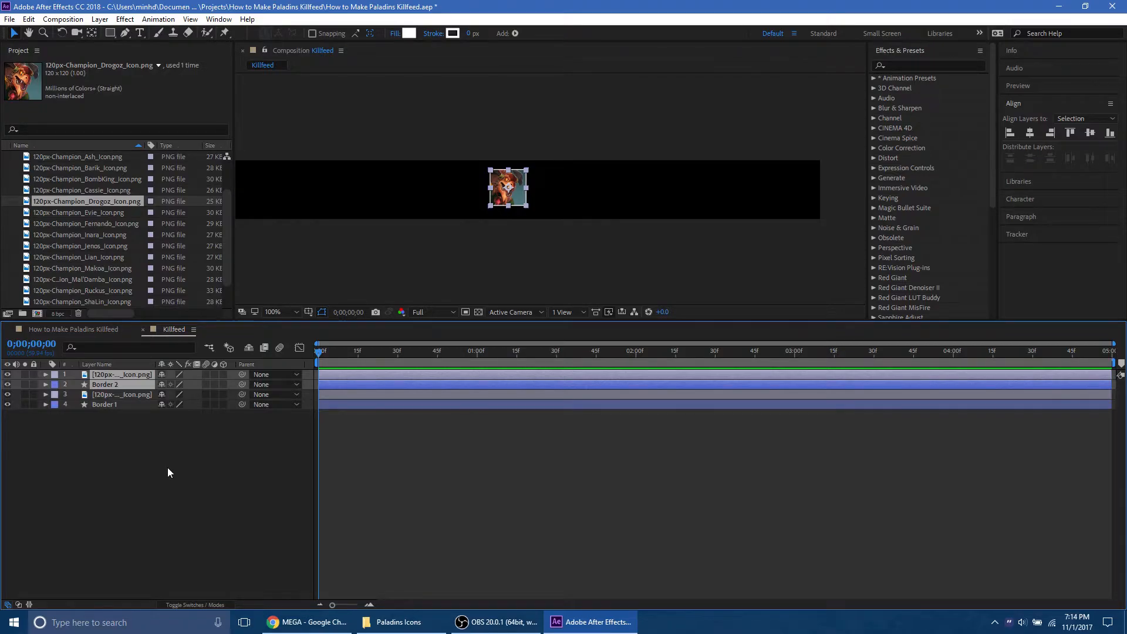
{"action": "key", "text": "shift+Right"}
{"action": "key", "text": "shift+Right"}
{"action": "key", "text": "shift+Right"}
{"action": "key", "text": "shift+Right"}
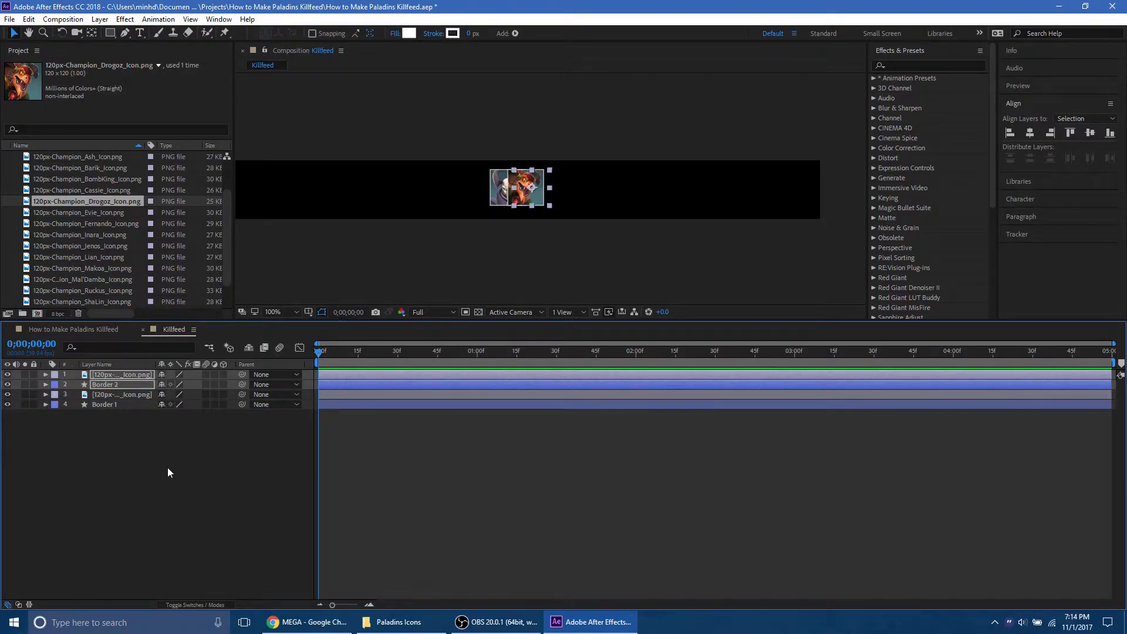
- Nudge the horned champion's icon and Border 1 about 80 px to the left, away from the Drogoz icon
{"action": "left_click_drag", "start_coordinate": [103, 451], "coordinate": [121, 399]}
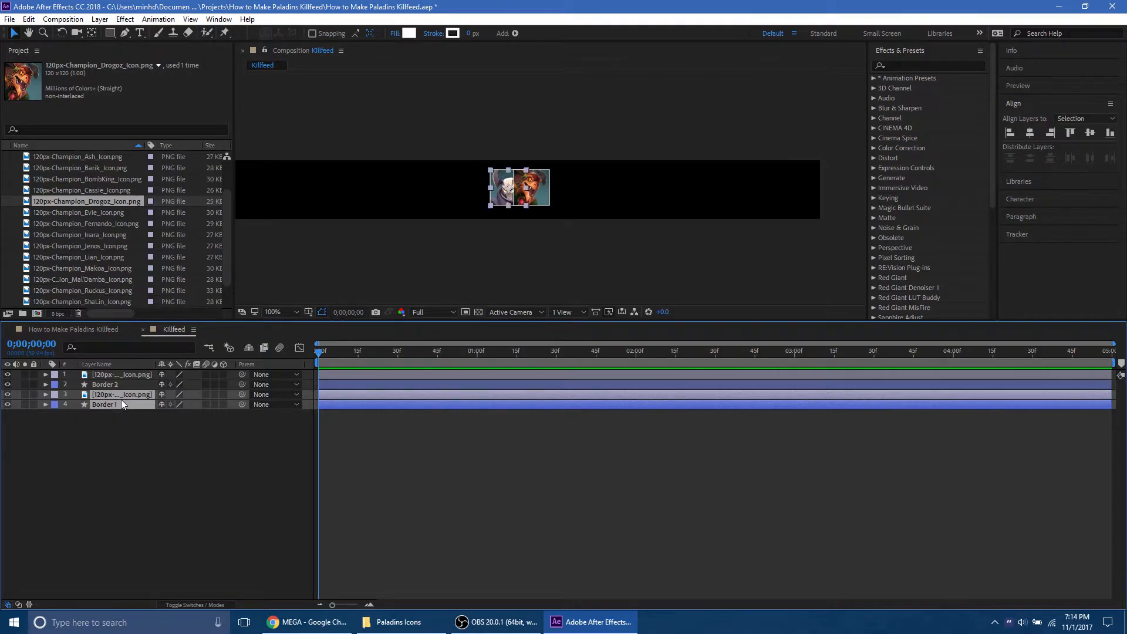
{"action": "key", "text": "shift+Left"}
{"action": "key", "text": "shift+Left"}
{"action": "key", "text": "shift+Left"}
{"action": "key", "text": "shift+Left"}
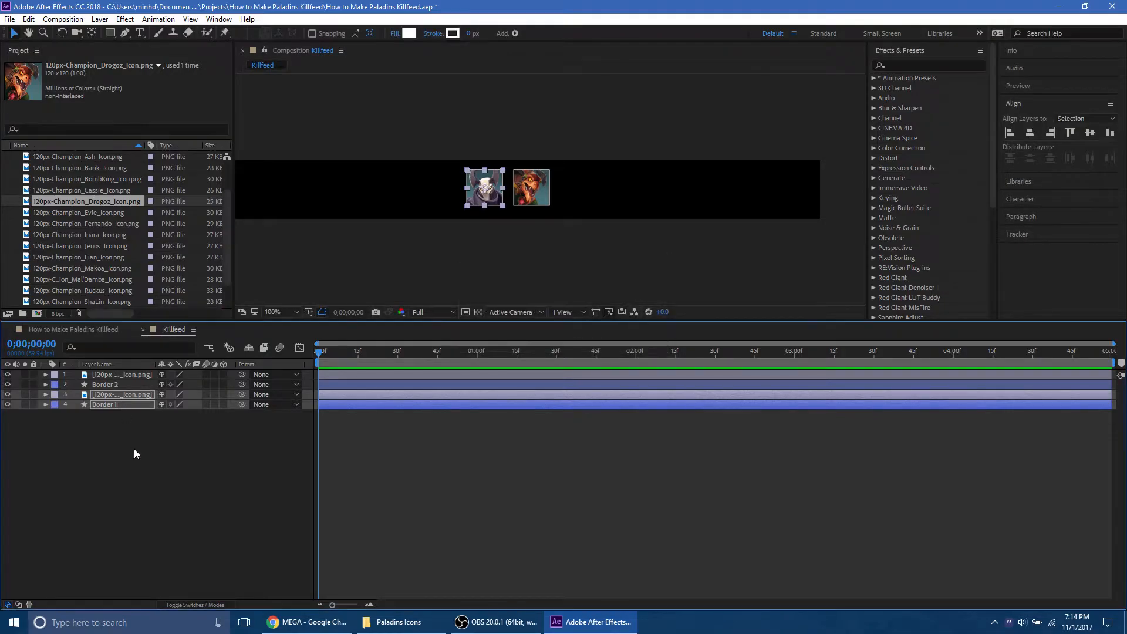
{"action": "key", "text": "shift+Left"}
{"action": "key", "text": "shift+Left"}
{"action": "key", "text": "shift+Left"}
{"action": "key", "text": "shift+Left"}
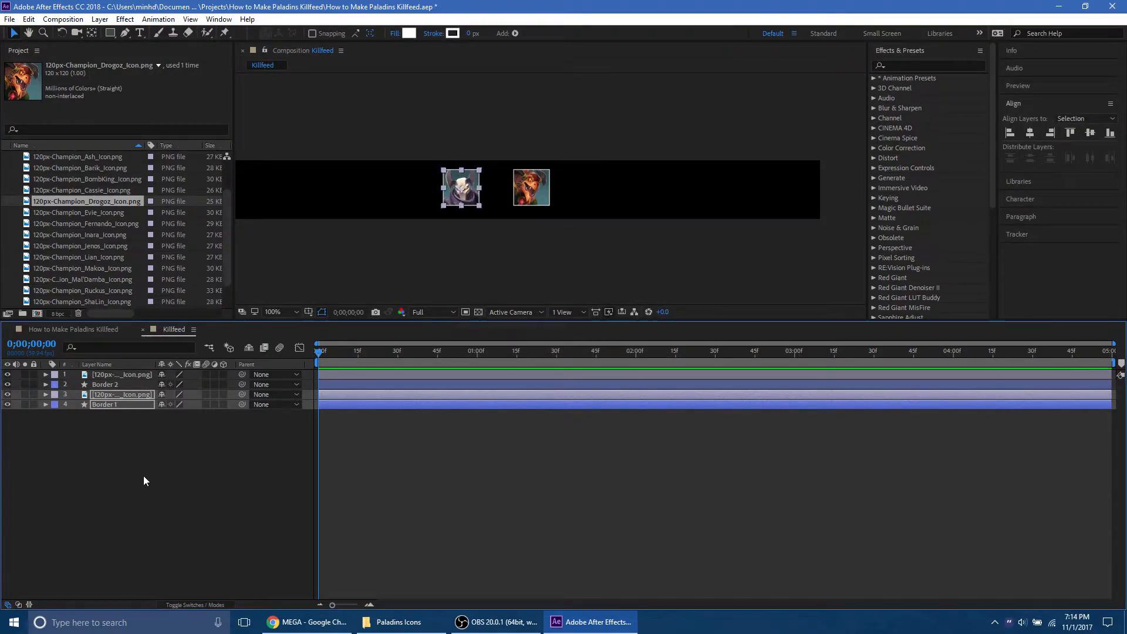
- Nudge the Drogoz icon and Border 2 another 40 px or so to the right to widen the gap between the champions
{"action": "left_click", "coordinate": [142, 477]}
{"action": "left_click", "coordinate": [122, 394]}
{"action": "left_click", "coordinate": [136, 378], "text": "shift"}
{"action": "key", "text": "shift+Right"}
{"action": "key", "text": "shift+Right"}
{"action": "key", "text": "shift+Right"}
{"action": "key", "text": "shift+Right"}
{"action": "left_click", "coordinate": [164, 457]}
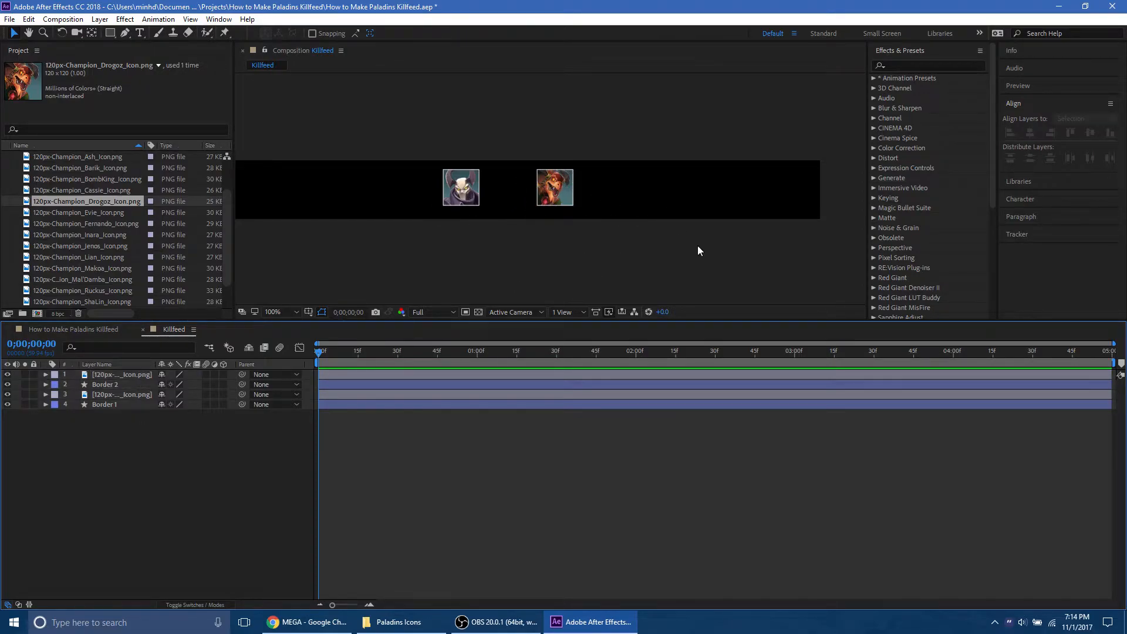
- Align both champion icons and both borders to each other by their vertical centres
{"action": "left_click_drag", "start_coordinate": [167, 455], "coordinate": [130, 368]}
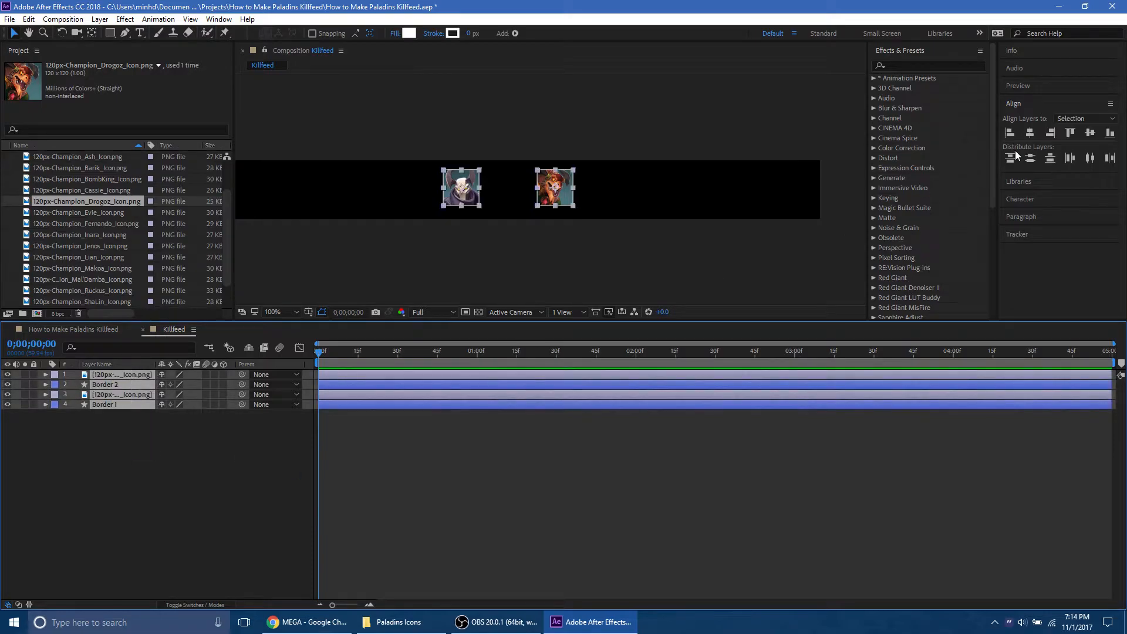
{"action": "left_click", "coordinate": [1090, 135]}
{"action": "left_click", "coordinate": [227, 520]}
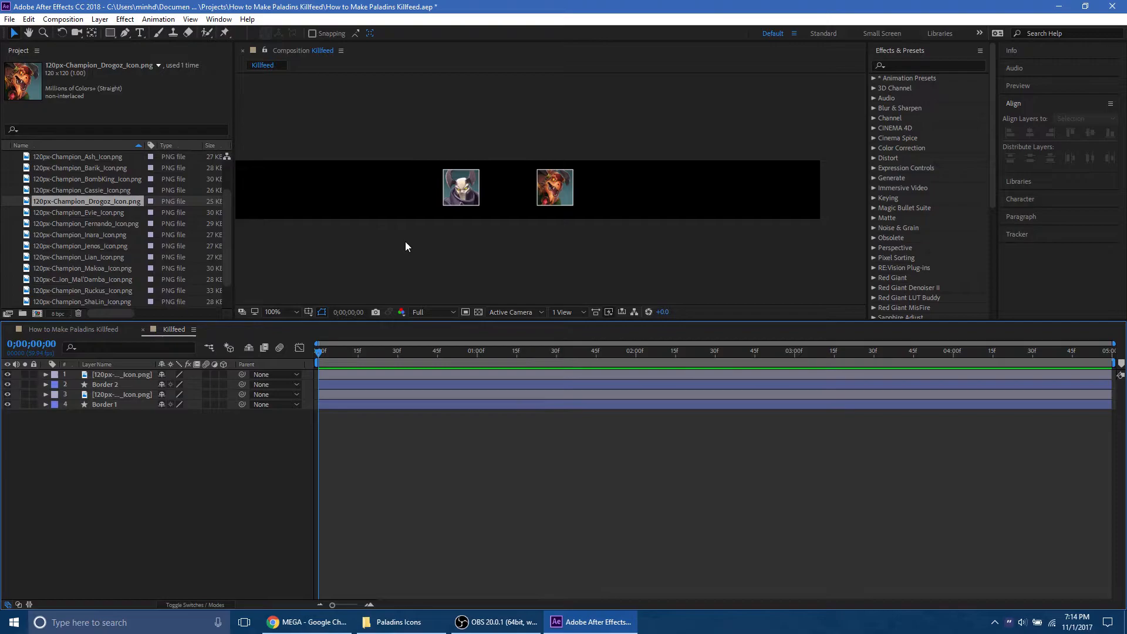
- Add a white "X" text layer between the two champion icons in the Another Danger - Demo font
{"action": "key", "text": "ctrl+t"}
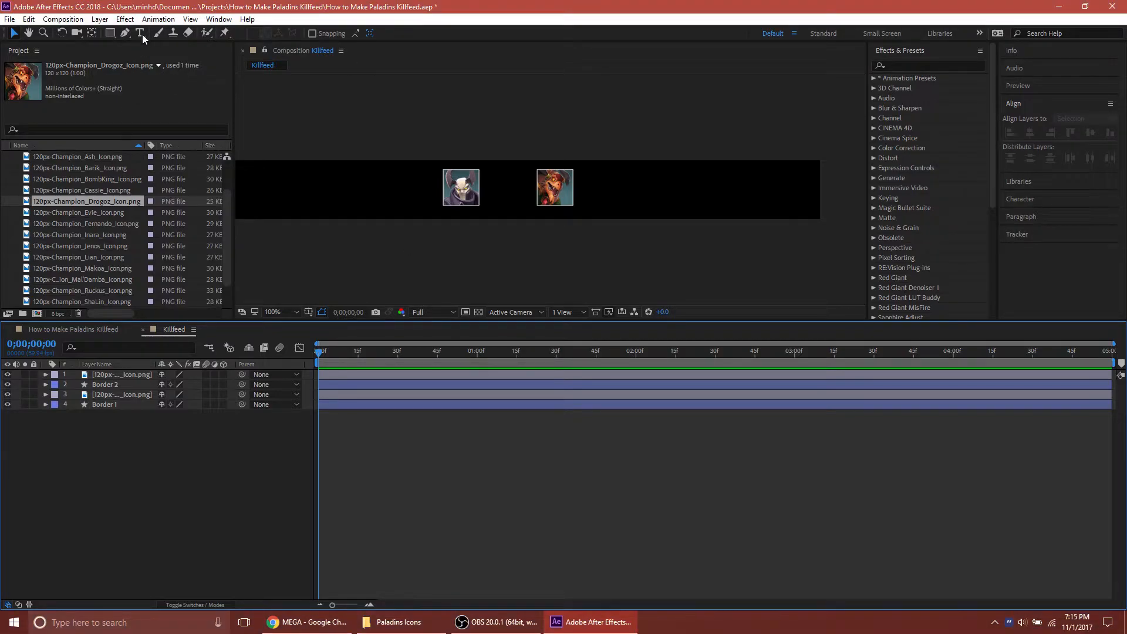
{"action": "left_click", "coordinate": [509, 198]}
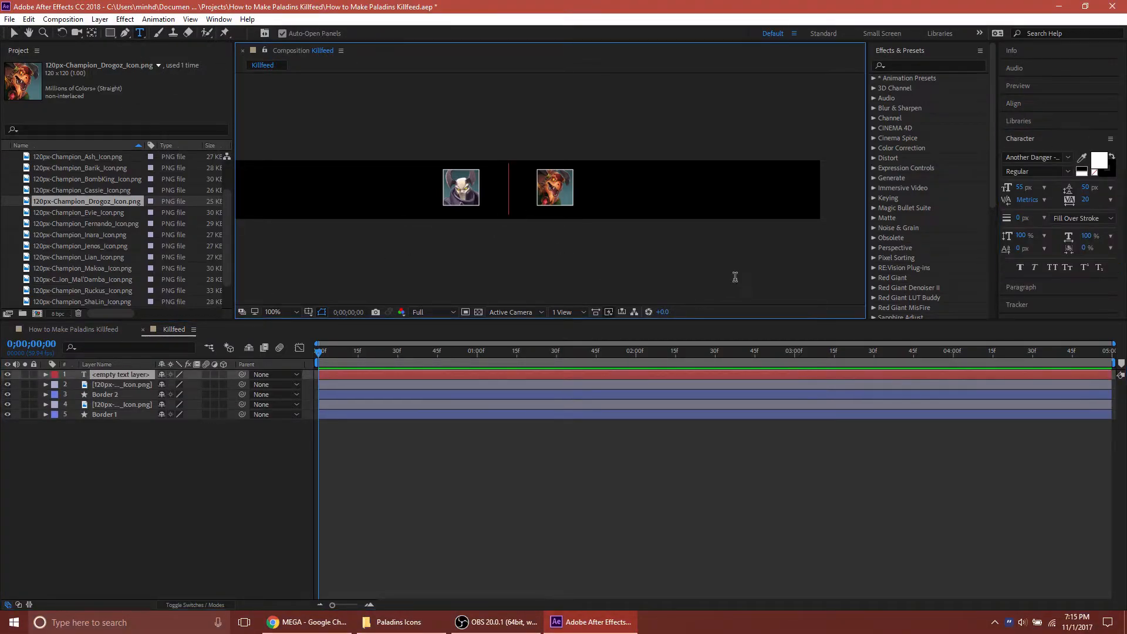
{"action": "type", "text": "X"}
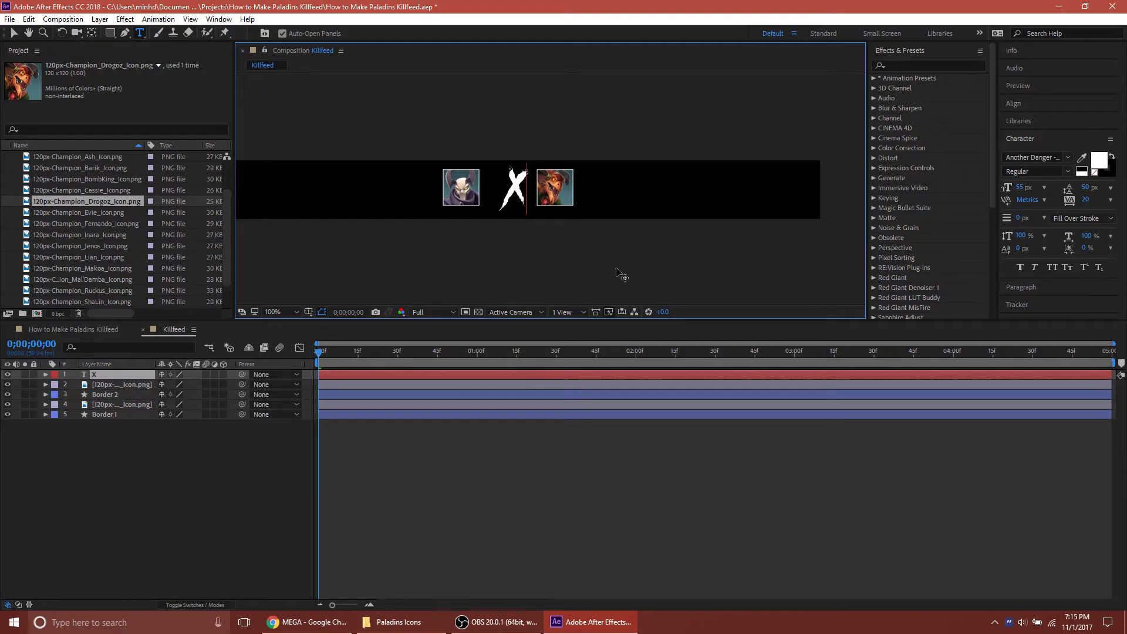
{"action": "left_click", "coordinate": [1033, 157]}
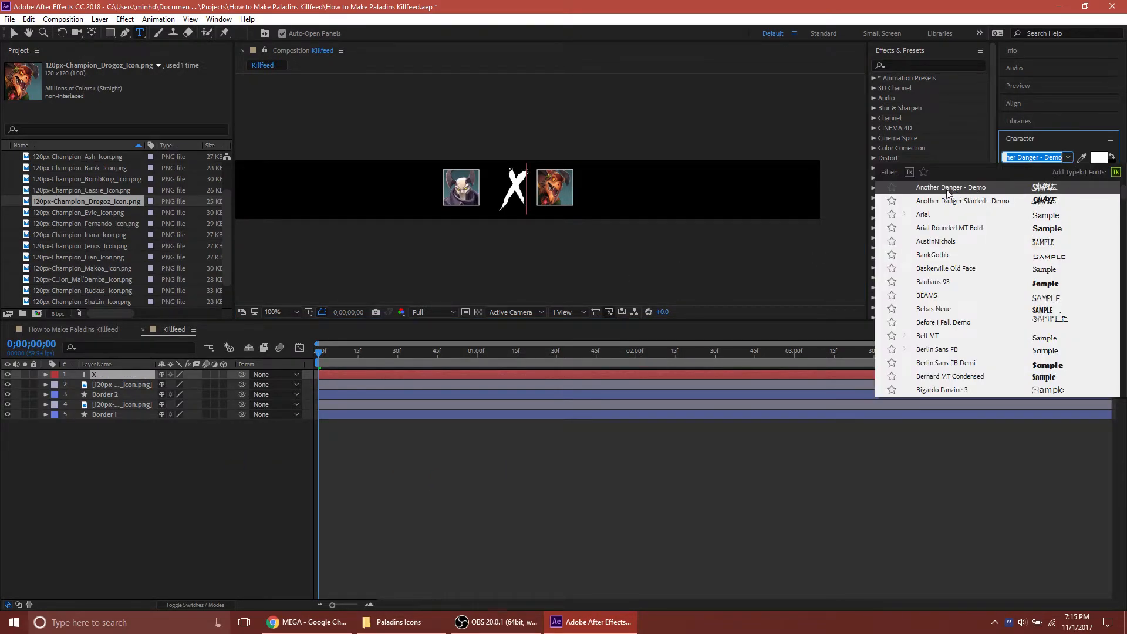
{"action": "left_click", "coordinate": [206, 464]}
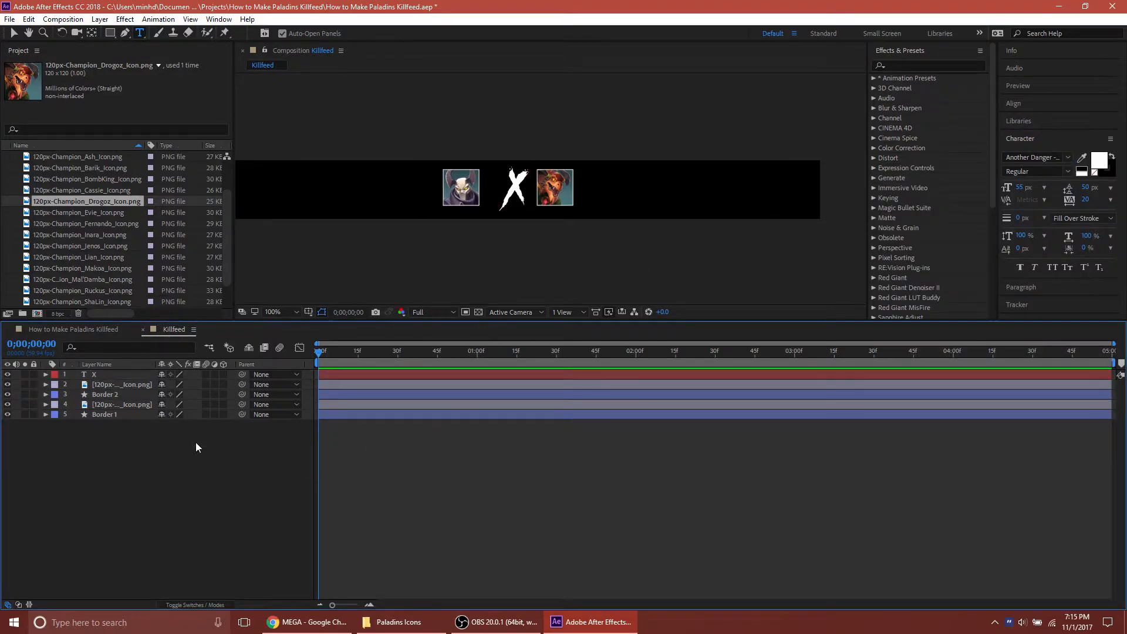
- Align the X text, both champion icons and both borders to each other by their horizontal and vertical centres
{"action": "key", "text": "v"}
{"action": "left_click_drag", "start_coordinate": [250, 482], "coordinate": [119, 374]}
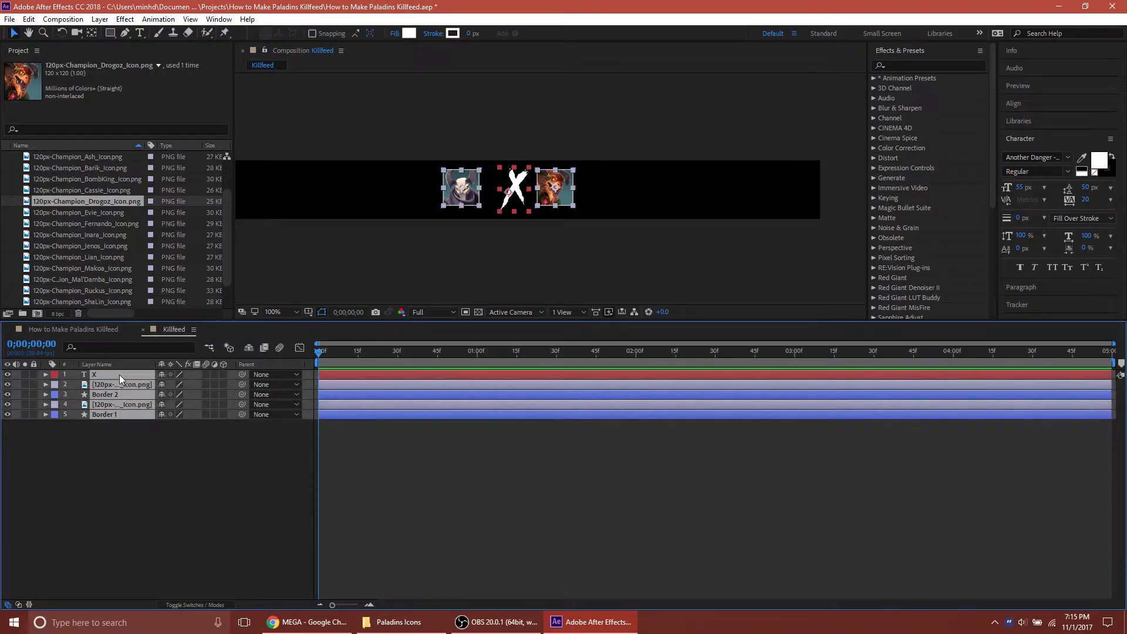
{"action": "left_click", "coordinate": [1034, 103]}
{"action": "left_click", "coordinate": [1030, 133]}
{"action": "left_click", "coordinate": [1090, 132]}
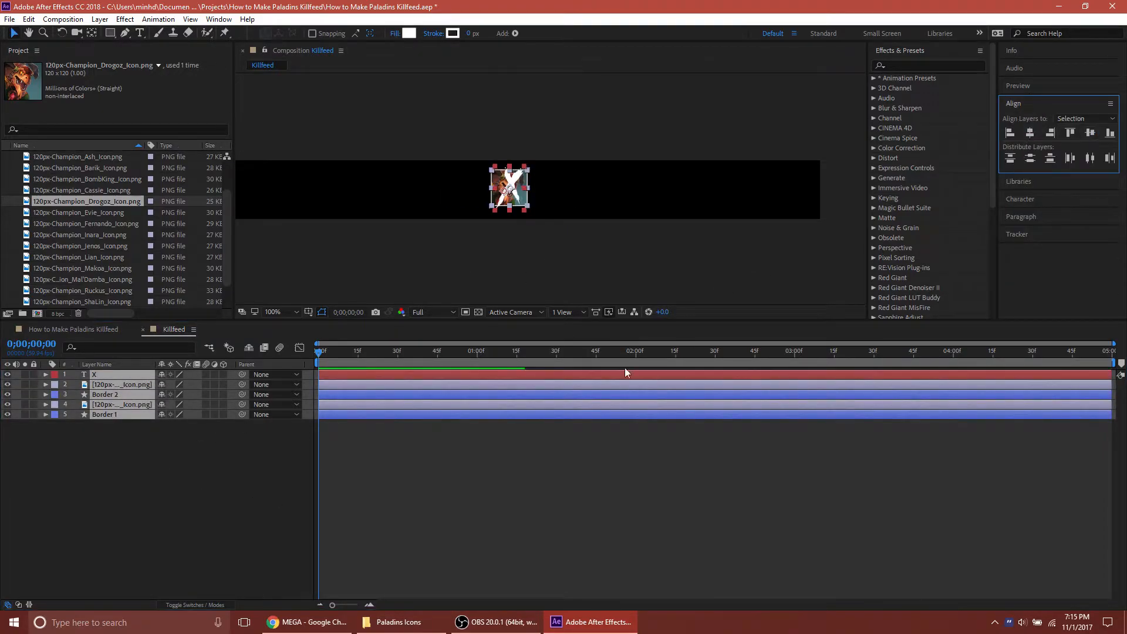
- Nudge the horned champion's icon and Border 1 about 50 px to the left of the X
{"action": "left_click", "coordinate": [132, 503]}
{"action": "left_click_drag", "start_coordinate": [119, 427], "coordinate": [114, 404]}
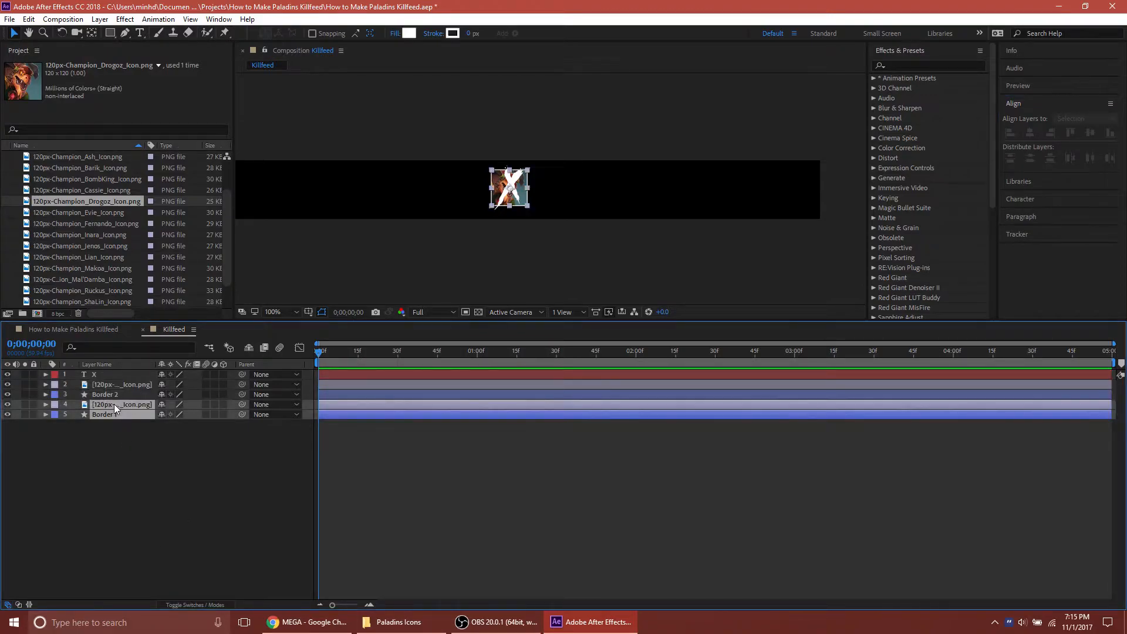
{"action": "key", "text": "shift+Left"}
{"action": "key", "text": "shift+Left"}
{"action": "key", "text": "shift+Left"}
{"action": "key", "text": "shift+Left"}
{"action": "key", "text": "shift+Left"}
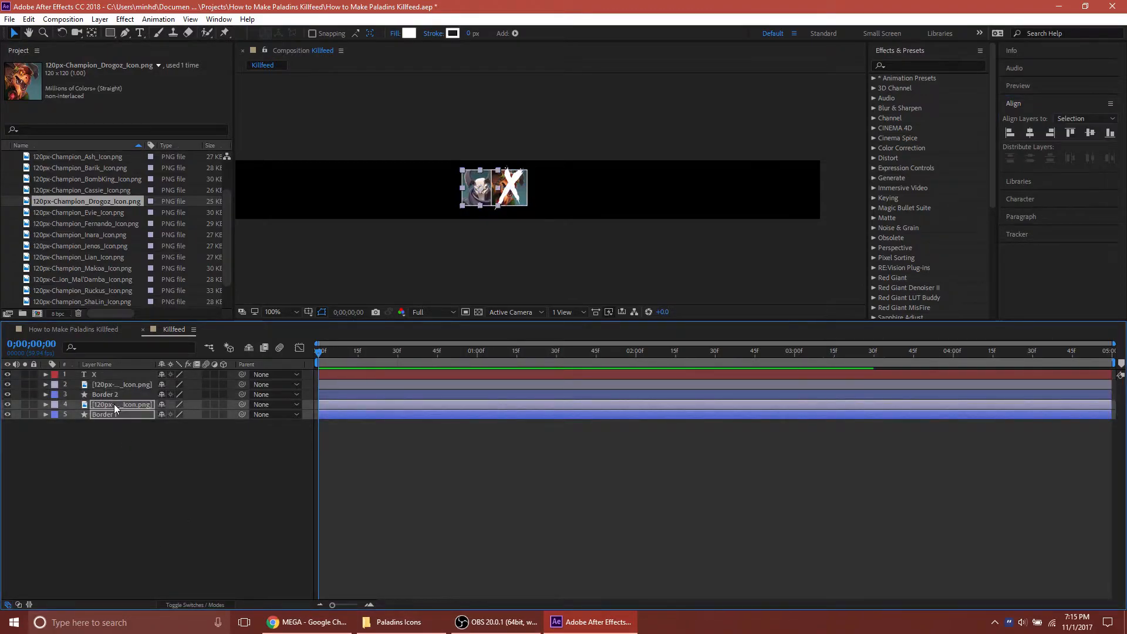
- Nudge the Drogoz icon and Border 2 about 80 px to the right of the X
{"action": "left_click", "coordinate": [99, 387]}
{"action": "left_click", "coordinate": [107, 394], "text": "shift"}
{"action": "key", "text": "shift+Right"}
{"action": "key", "text": "shift+Right"}
{"action": "key", "text": "shift+Right"}
{"action": "key", "text": "shift+Right"}
{"action": "key", "text": "shift+Right"}
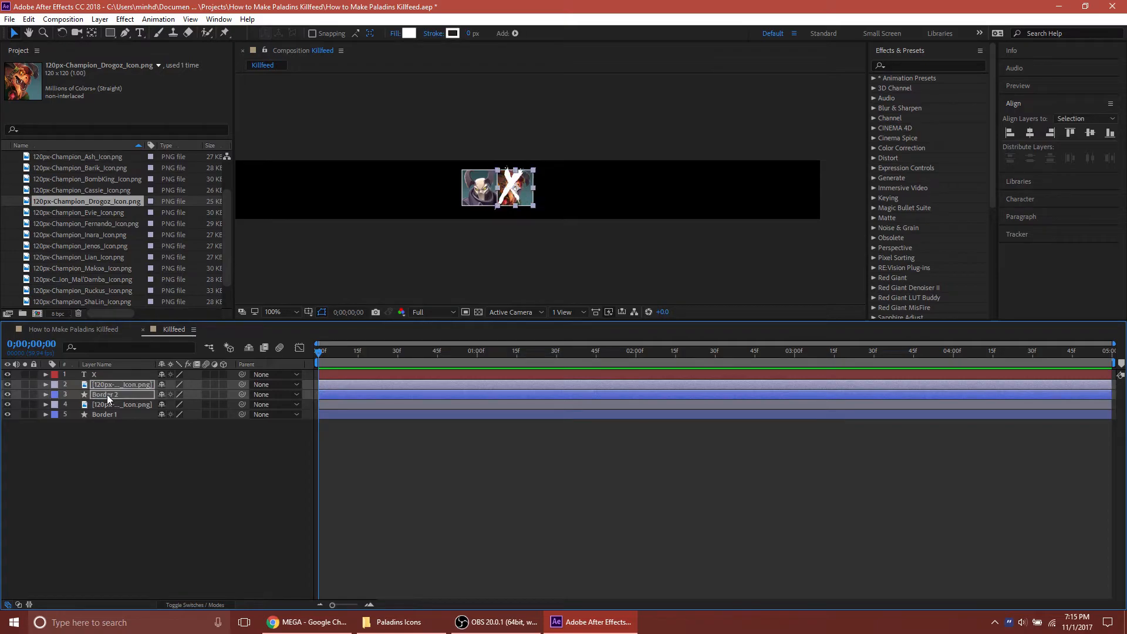
{"action": "key", "text": "shift+Right"}
{"action": "key", "text": "shift+Right"}
{"action": "key", "text": "shift+Right"}
- Nudge the horned champion's icon and Border 1 another 30 px or so to the left to match the Drogoz icon's spacing
{"action": "left_click_drag", "start_coordinate": [60, 455], "coordinate": [114, 410]}
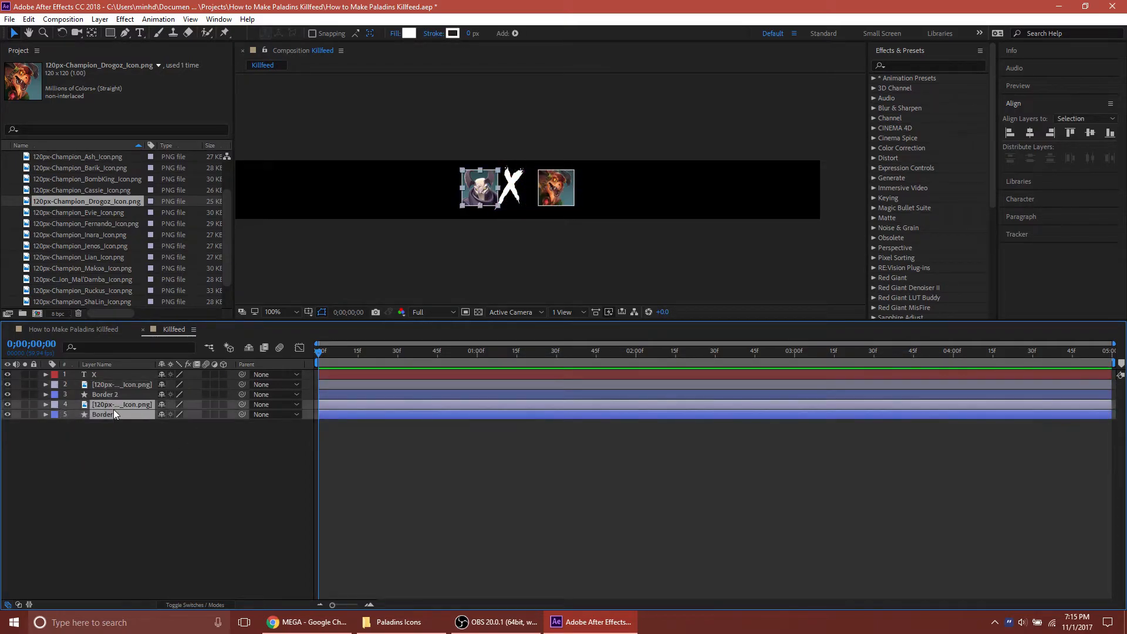
{"action": "key", "text": "shift+Left"}
{"action": "key", "text": "shift+Left"}
{"action": "key", "text": "shift+Left"}
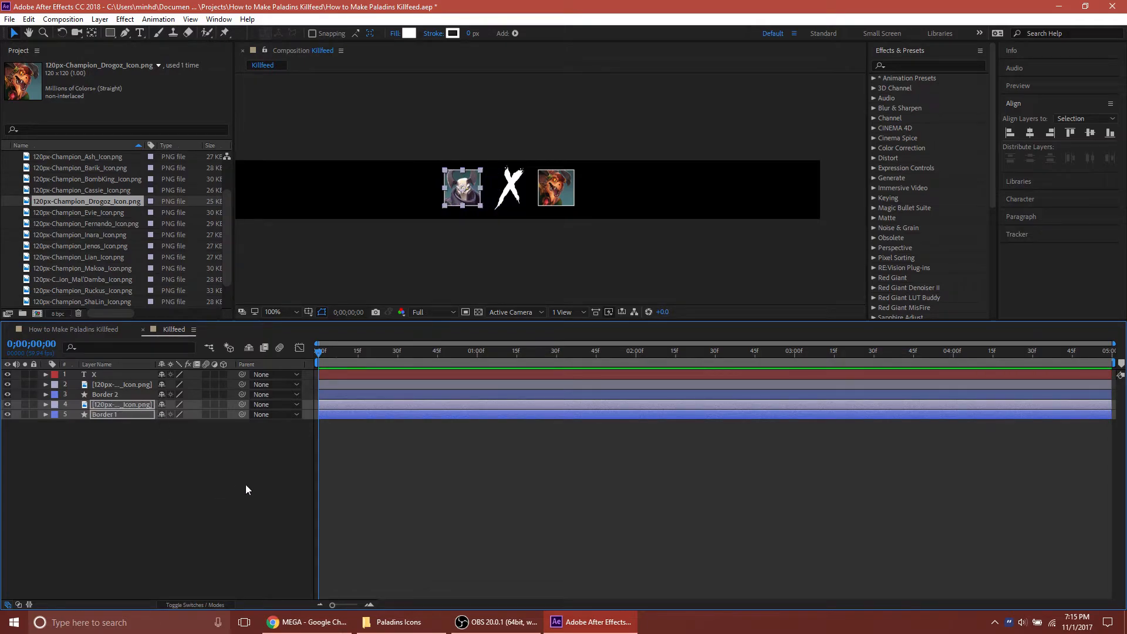
{"action": "left_click", "coordinate": [246, 484]}
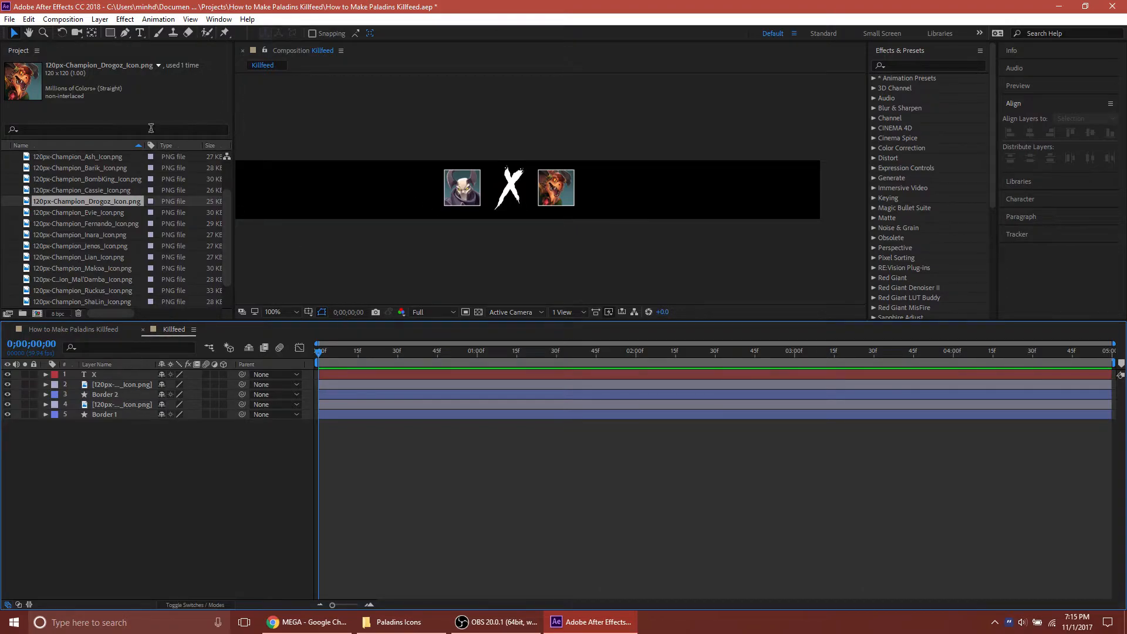
- Add a text layer reading "SirGoldenNugget" to the left of the horned champion's icon
{"action": "left_click", "coordinate": [140, 34]}
{"action": "left_click", "coordinate": [281, 187]}
{"action": "type", "text": "SirG"}
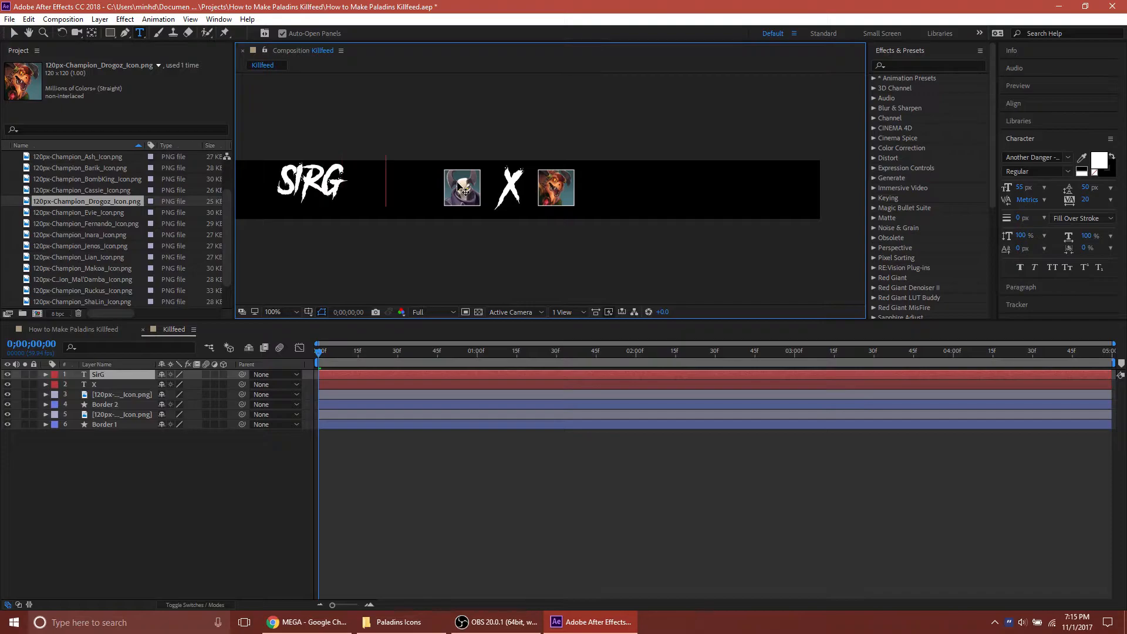
{"action": "type", "text": "oldenNugget"}
- Set the font of the SirGoldenNugget text to Agency FB in the Bold style
{"action": "key", "text": "ctrl+a"}
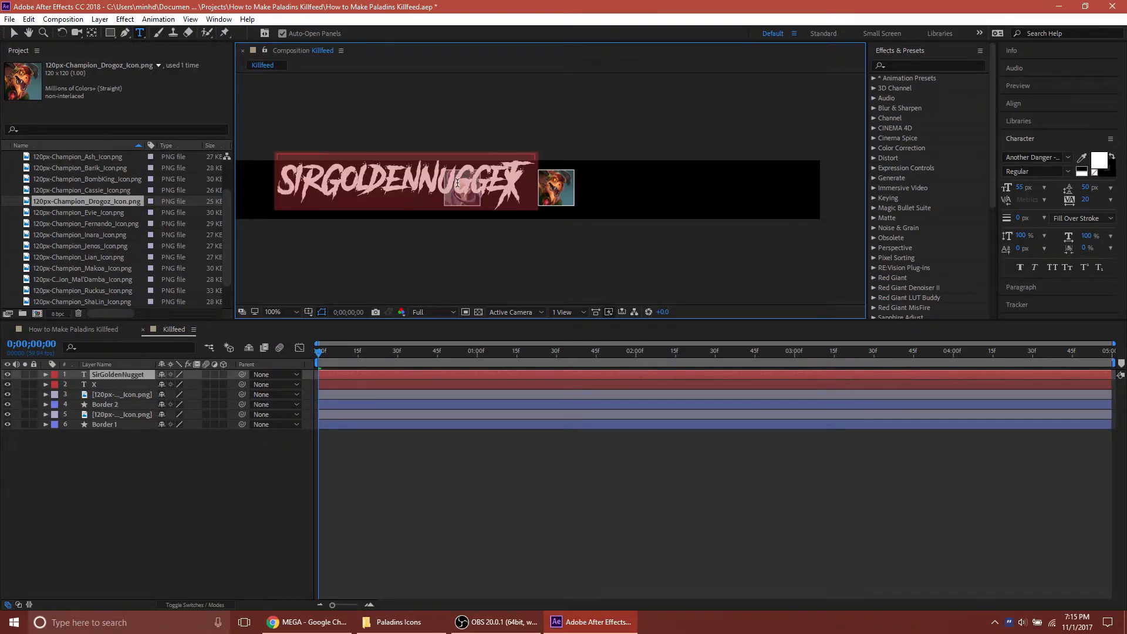
{"action": "left_click", "coordinate": [1067, 158]}
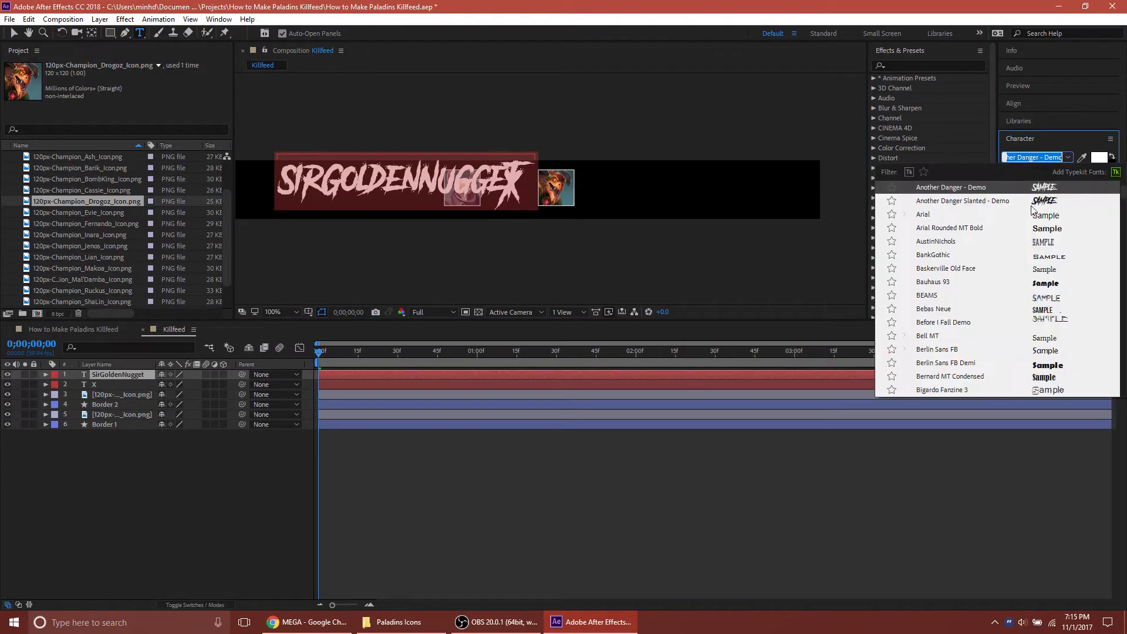
{"action": "scroll", "coordinate": [961, 296], "scroll_direction": "down", "scroll_amount": 2}
{"action": "scroll", "coordinate": [960, 293], "scroll_direction": "up", "scroll_amount": 3}
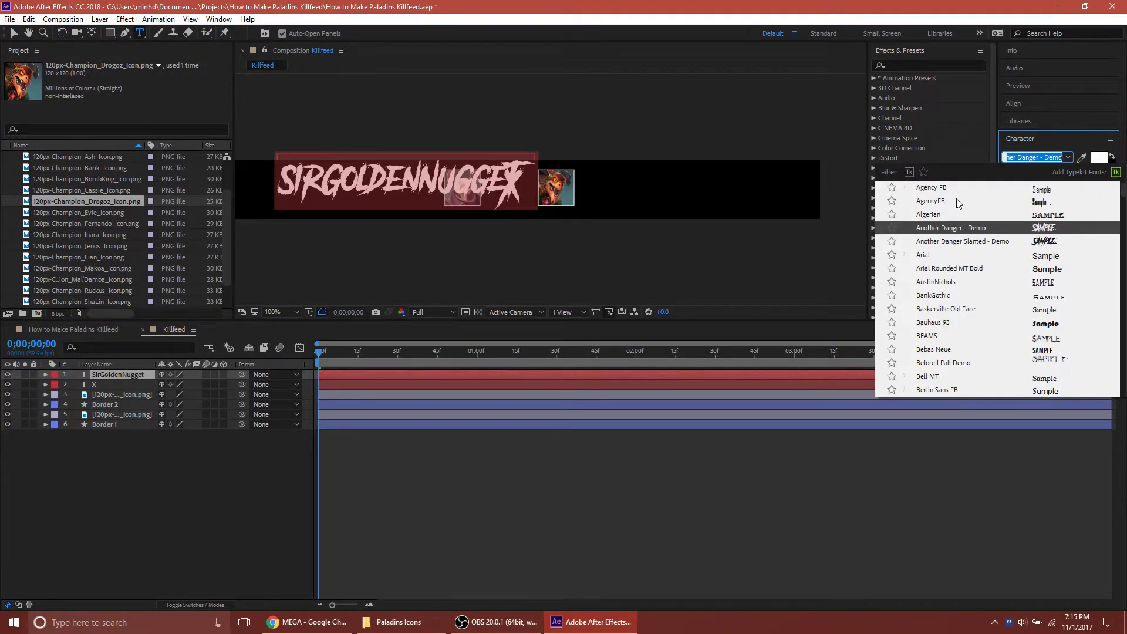
{"action": "left_click", "coordinate": [961, 188]}
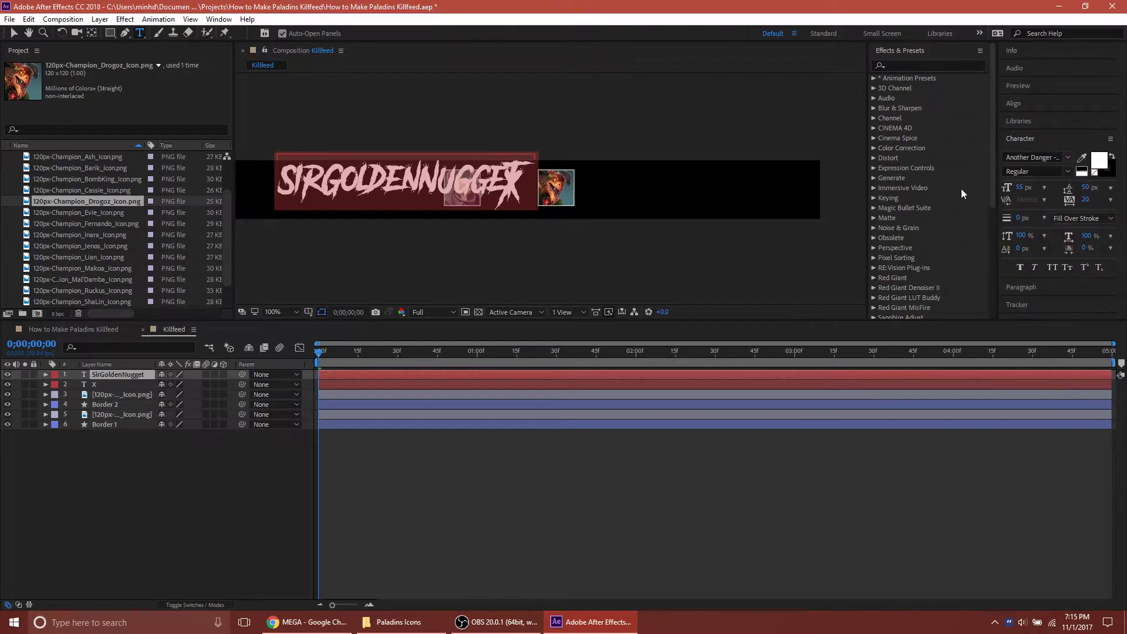
{"action": "left_click", "coordinate": [1065, 177]}
{"action": "left_click", "coordinate": [1048, 201]}
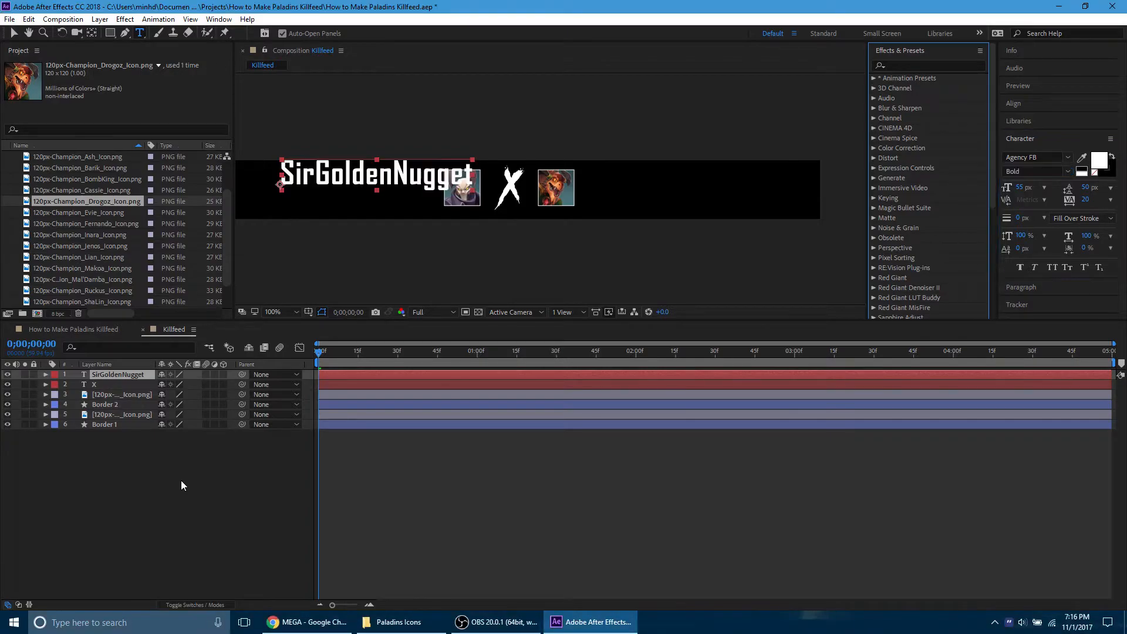
- Rewrite the player name text in capitals as "SIRGOLDENUGGET"
{"action": "key", "text": "g"}
{"action": "double_click", "coordinate": [131, 378]}
{"action": "type", "text": "SIRGOLD"}
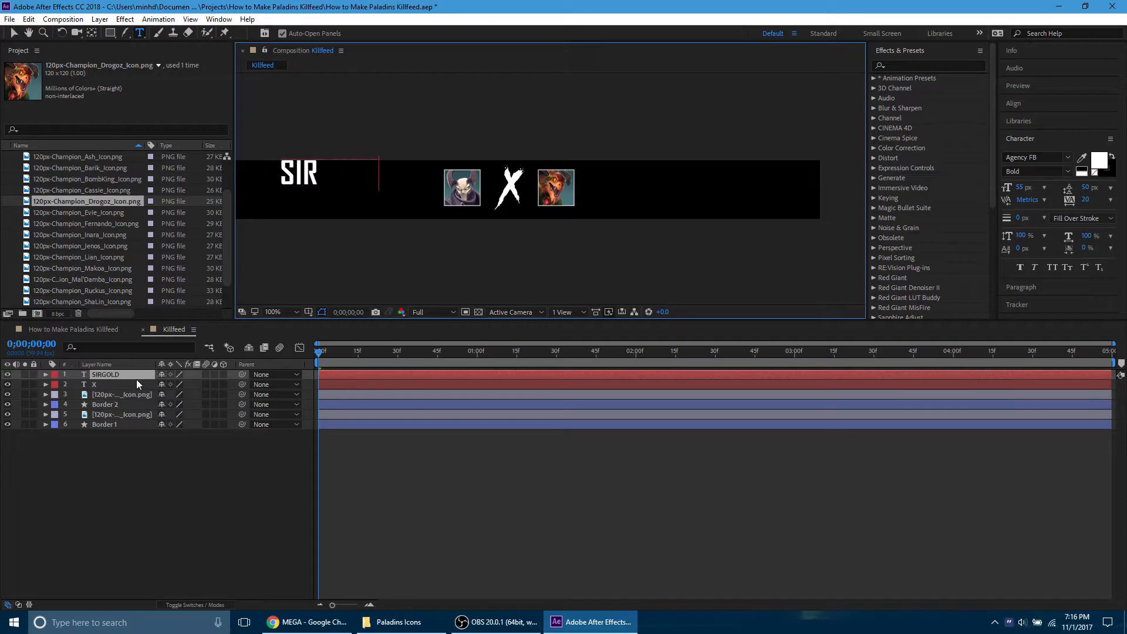
{"action": "type", "text": "ENUGGET"}
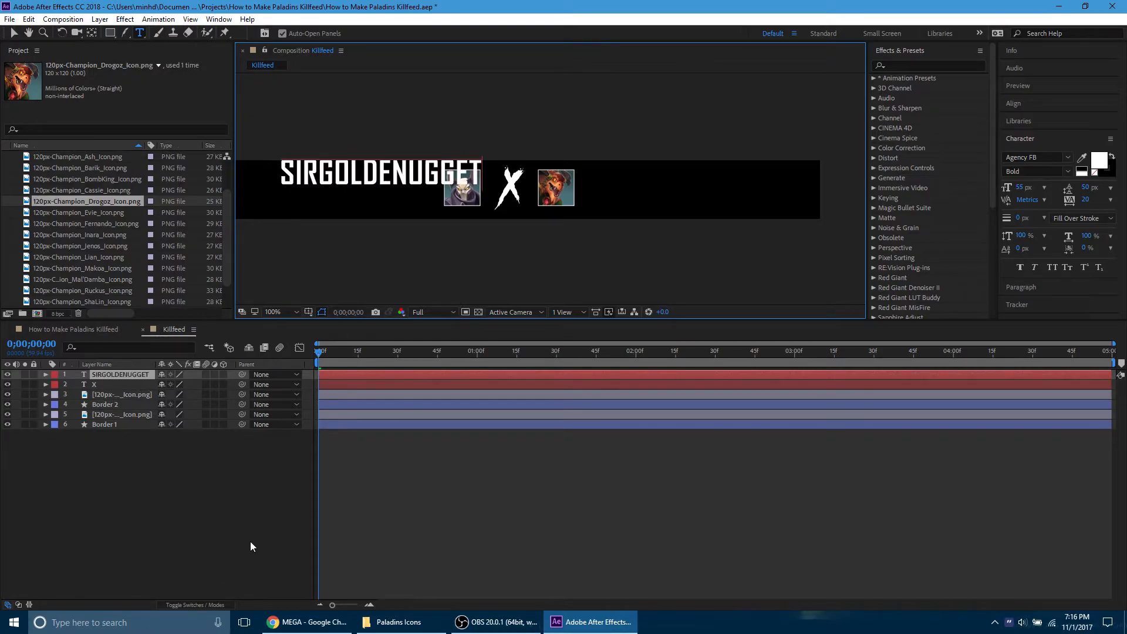
{"action": "left_click", "coordinate": [246, 554]}
- Align the SIRGOLDENUGGET text to the composition's left edge and vertical centre, and set its paragraph alignment to right
{"action": "left_click", "coordinate": [414, 375]}
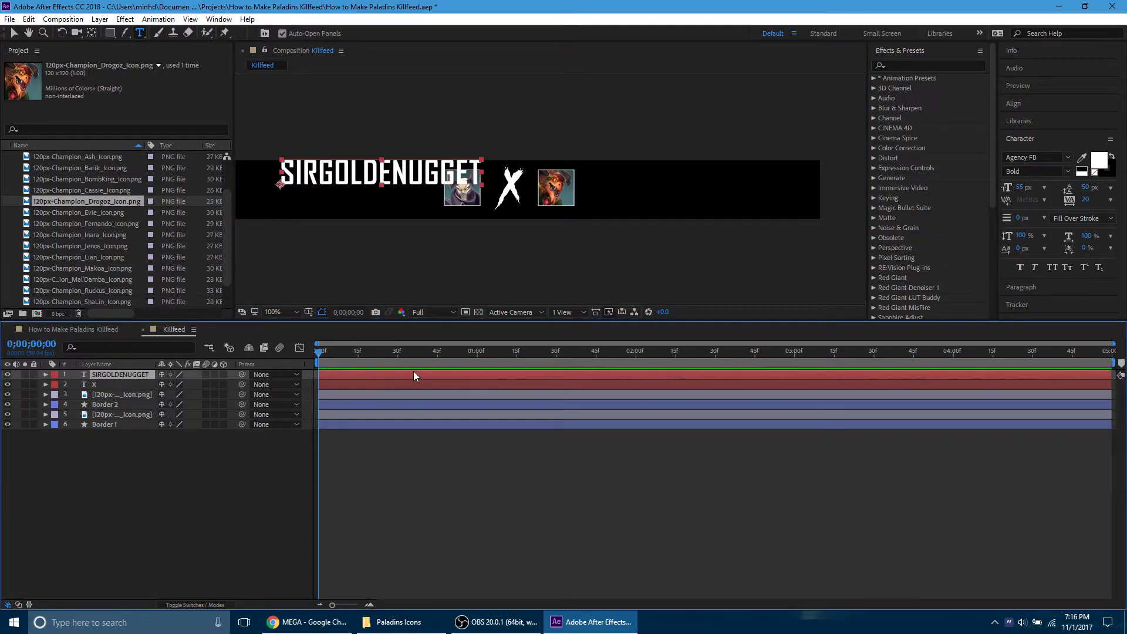
{"action": "left_click", "coordinate": [1043, 103]}
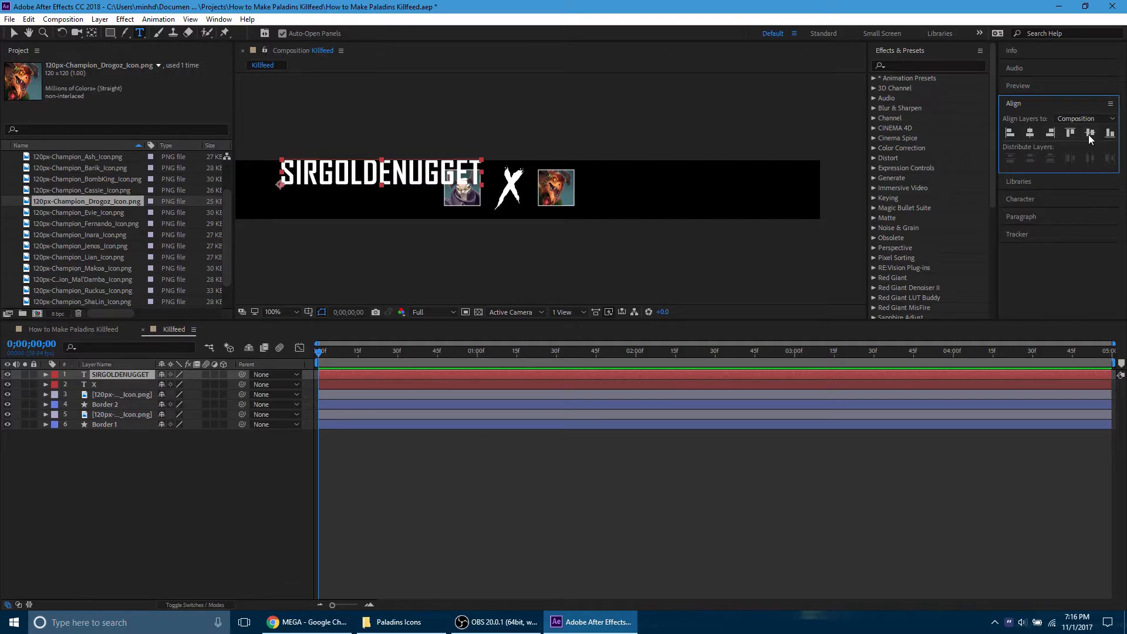
{"action": "left_click", "coordinate": [1011, 133]}
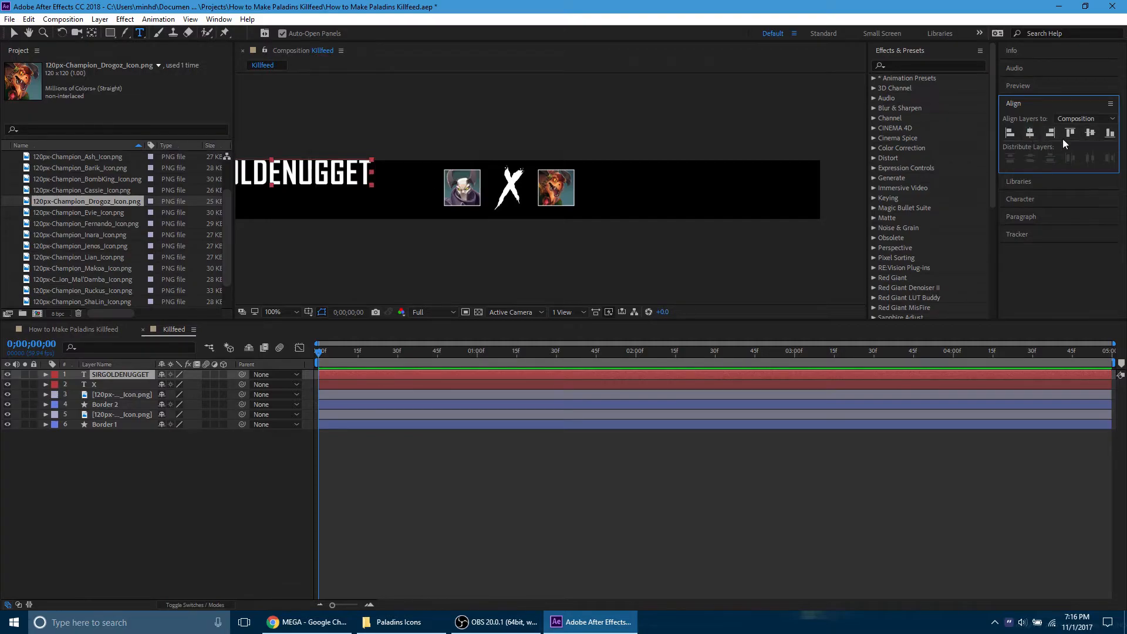
{"action": "left_click", "coordinate": [1089, 134]}
{"action": "left_click", "coordinate": [1056, 217]}
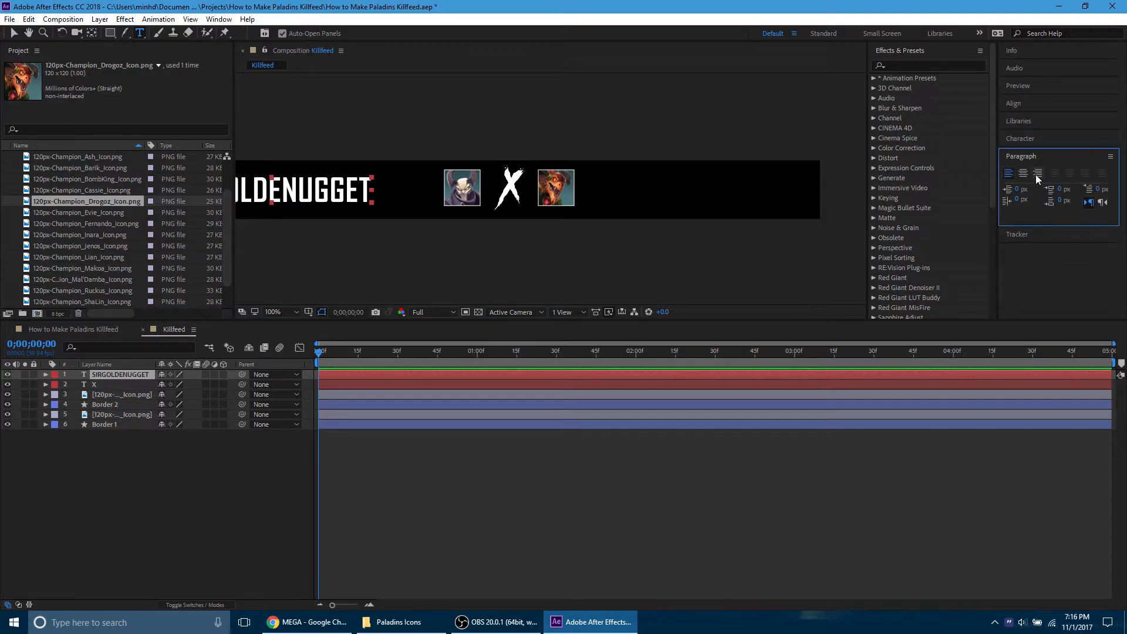
{"action": "left_click", "coordinate": [1036, 173]}
- Nudge the SIRGOLDENUGGET text to the right until it ends just beside the horned champion's icon
{"action": "left_click", "coordinate": [138, 376]}
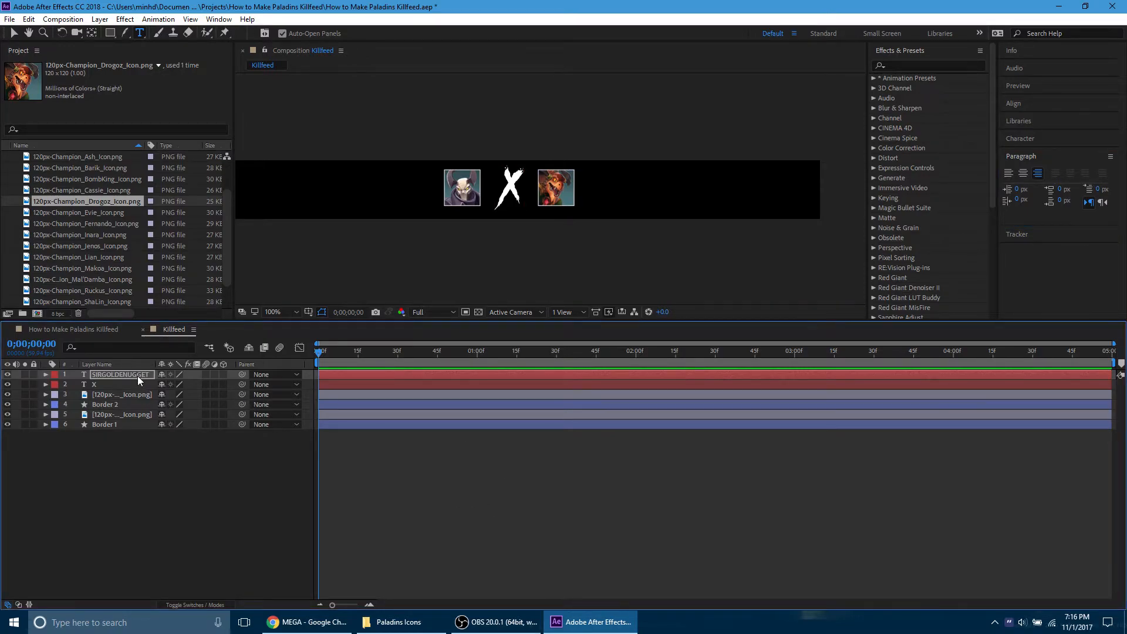
{"action": "key", "text": "shift+Right"}
{"action": "key", "text": "shift+Right"}
{"action": "key", "text": "shift+Right"}
{"action": "key", "text": "shift+Right"}
{"action": "key", "text": "shift+Right"}
{"action": "key", "text": "shift+Right"}
{"action": "key", "text": "shift+Right"}
{"action": "key", "text": "shift+Right"}
{"action": "key", "text": "shift+Right"}
{"action": "key", "text": "shift+Right"}
{"action": "key", "text": "shift+Right"}
{"action": "key", "text": "shift+Right"}
{"action": "key", "text": "shift+Right"}
{"action": "key", "text": "shift+Right"}
{"action": "key", "text": "shift+Right"}
{"action": "key", "text": "shift+Right"}
{"action": "key", "text": "shift+Right"}
{"action": "key", "text": "shift+Right"}
{"action": "key", "text": "shift+Right"}
{"action": "key", "text": "shift+Right"}
{"action": "key", "text": "shift+Right"}
{"action": "key", "text": "shift+Right"}
{"action": "key", "text": "shift+Right"}
{"action": "key", "text": "shift+Right"}
{"action": "key", "text": "shift+Right"}
{"action": "key", "text": "shift+Right"}
{"action": "key", "text": "shift+Right"}
{"action": "key", "text": "shift+Right"}
{"action": "key", "text": "shift+Right"}
{"action": "key", "text": "shift+Right"}
{"action": "key", "text": "shift+Right"}
{"action": "key", "text": "shift+Right"}
{"action": "key", "text": "shift+Right"}
{"action": "key", "text": "shift+Right"}
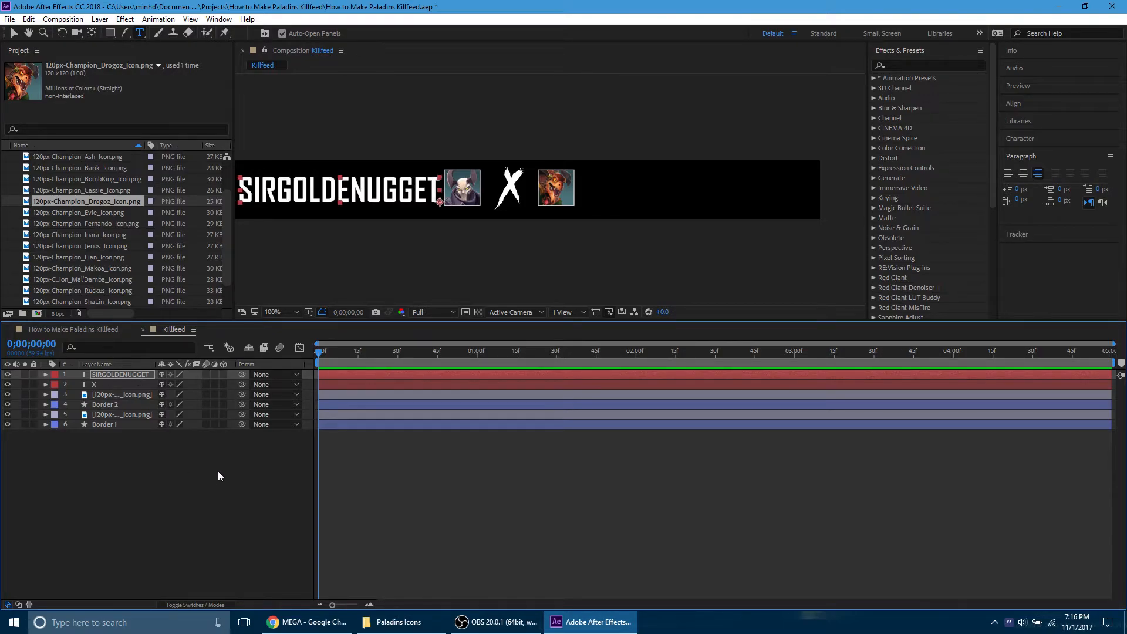
{"action": "left_click", "coordinate": [219, 471]}
- Reveal the SIRGOLDENUGGET layer's Position and align the text's right edge with the right edge of Border 1
{"action": "left_click", "coordinate": [121, 374]}
{"action": "key", "text": "p"}
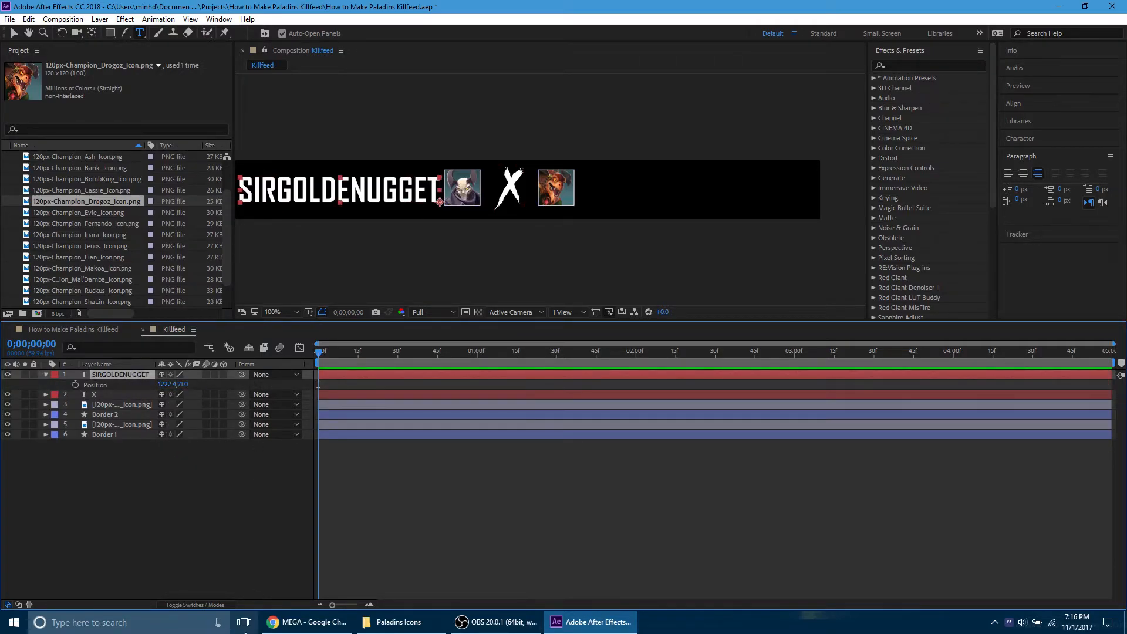
{"action": "left_click", "coordinate": [205, 515]}
{"action": "left_click", "coordinate": [122, 374]}
{"action": "left_click", "coordinate": [116, 434], "text": "ctrl"}
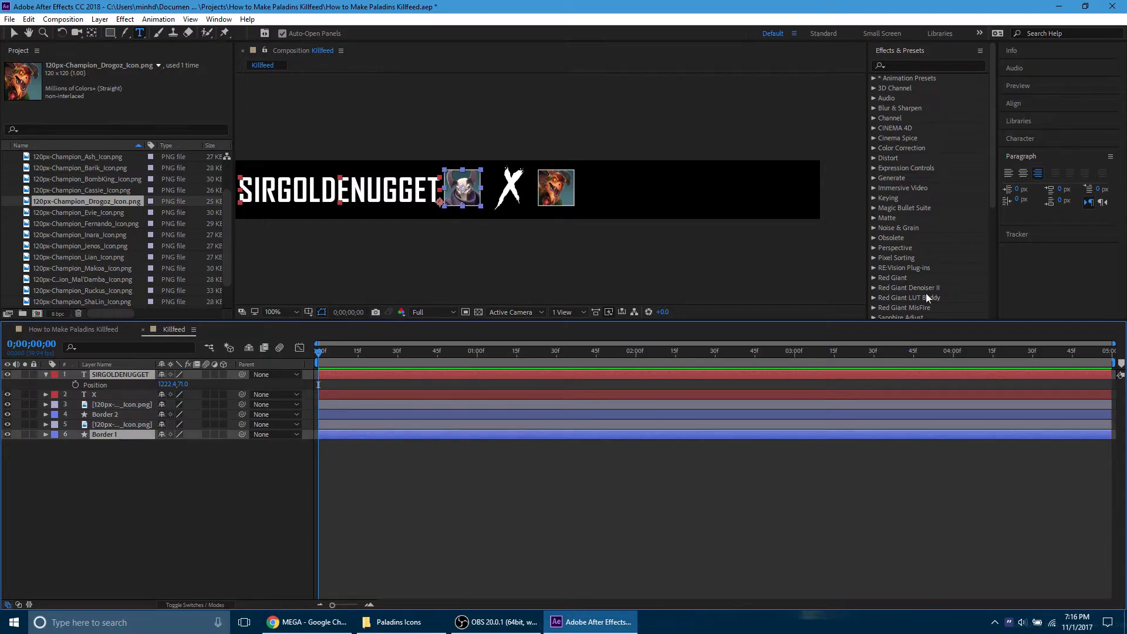
{"action": "left_click", "coordinate": [1028, 106]}
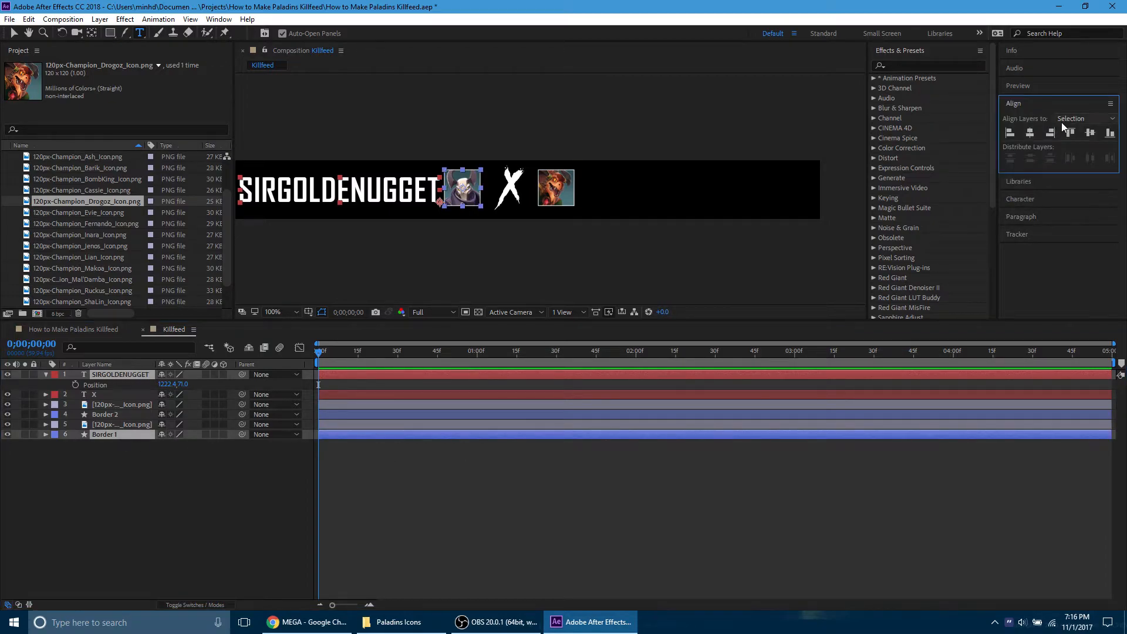
{"action": "left_click", "coordinate": [1051, 134]}
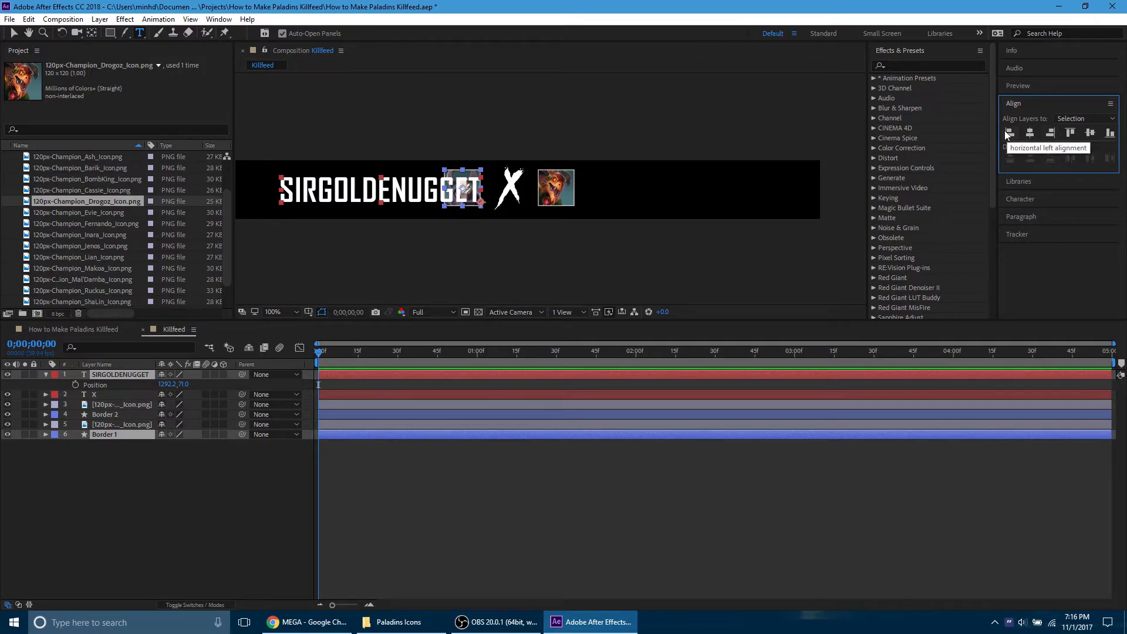
{"action": "left_click", "coordinate": [230, 502]}
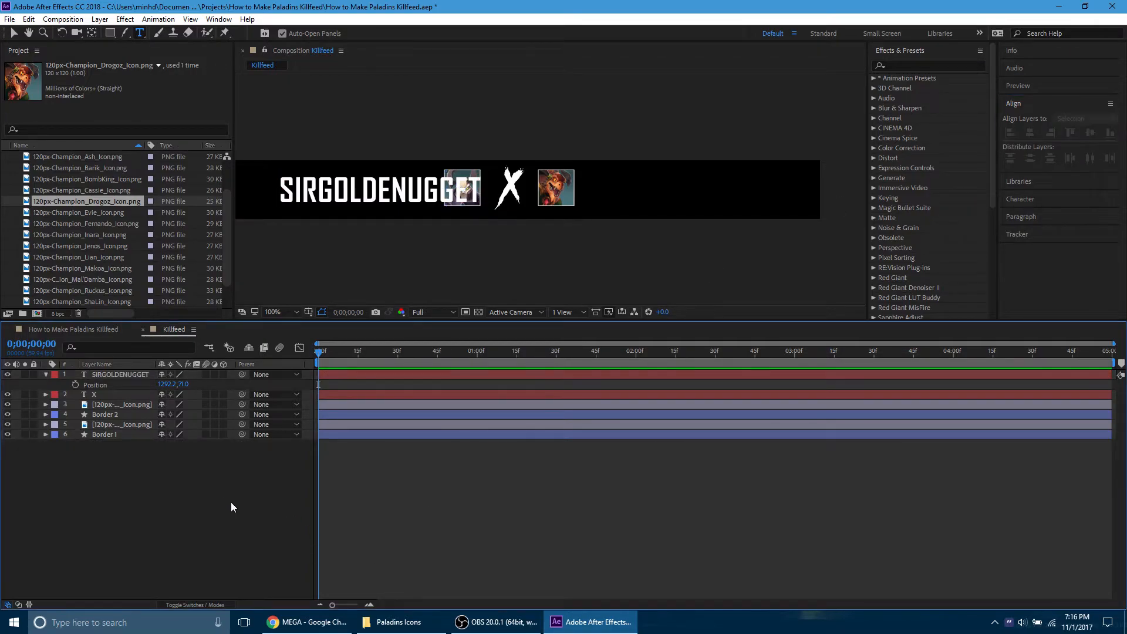
- Nudge the SIRGOLDENUGGET text 80 px to the left, leaving a small gap before the horned champion's icon
{"action": "left_click", "coordinate": [129, 373]}
{"action": "left_click", "coordinate": [137, 378]}
{"action": "key", "text": "shift+Left"}
{"action": "key", "text": "shift+Left"}
{"action": "key", "text": "shift+Left"}
{"action": "key", "text": "shift+Left"}
{"action": "key", "text": "shift+Left"}
{"action": "key", "text": "shift+Left"}
{"action": "key", "text": "shift+Left"}
{"action": "key", "text": "shift+Left"}
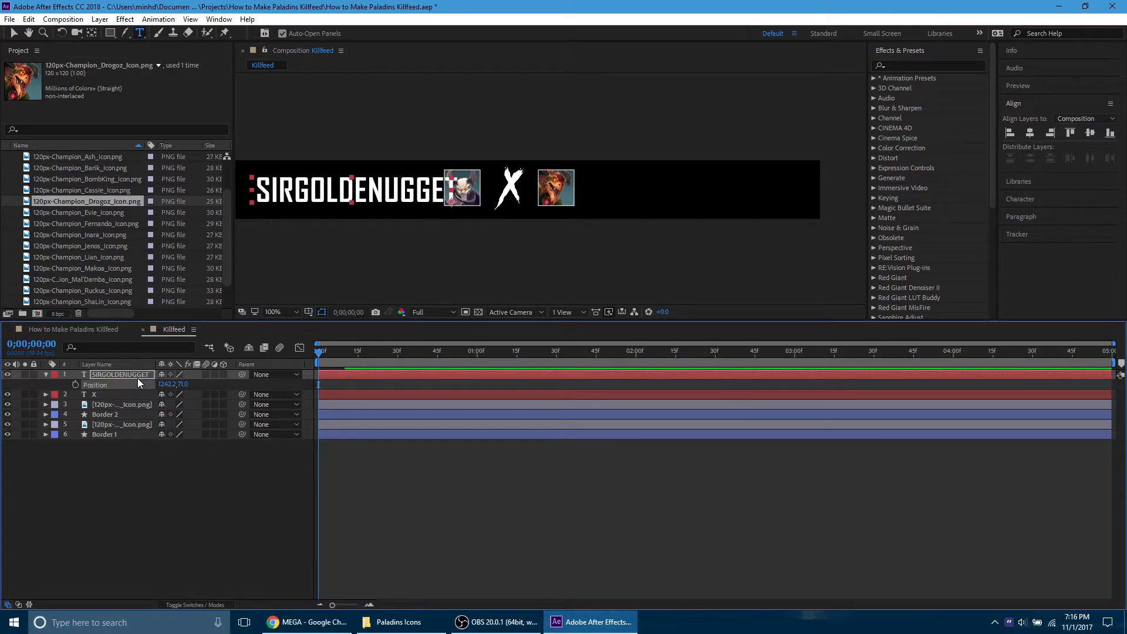
{"action": "key", "text": "shift+Left"}
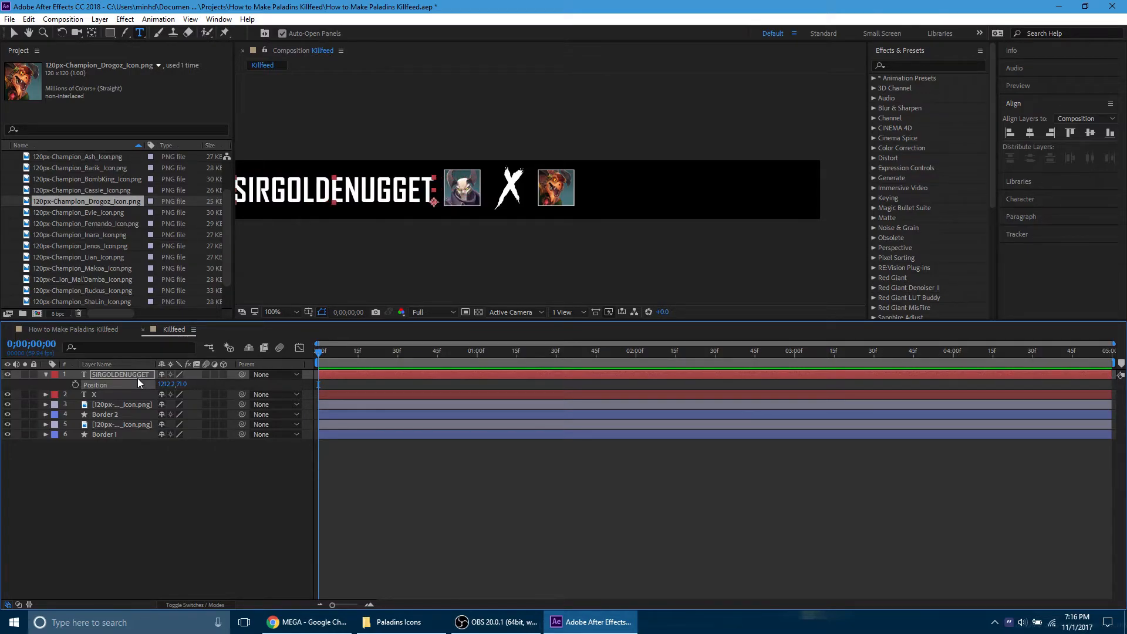
{"action": "left_click", "coordinate": [231, 513]}
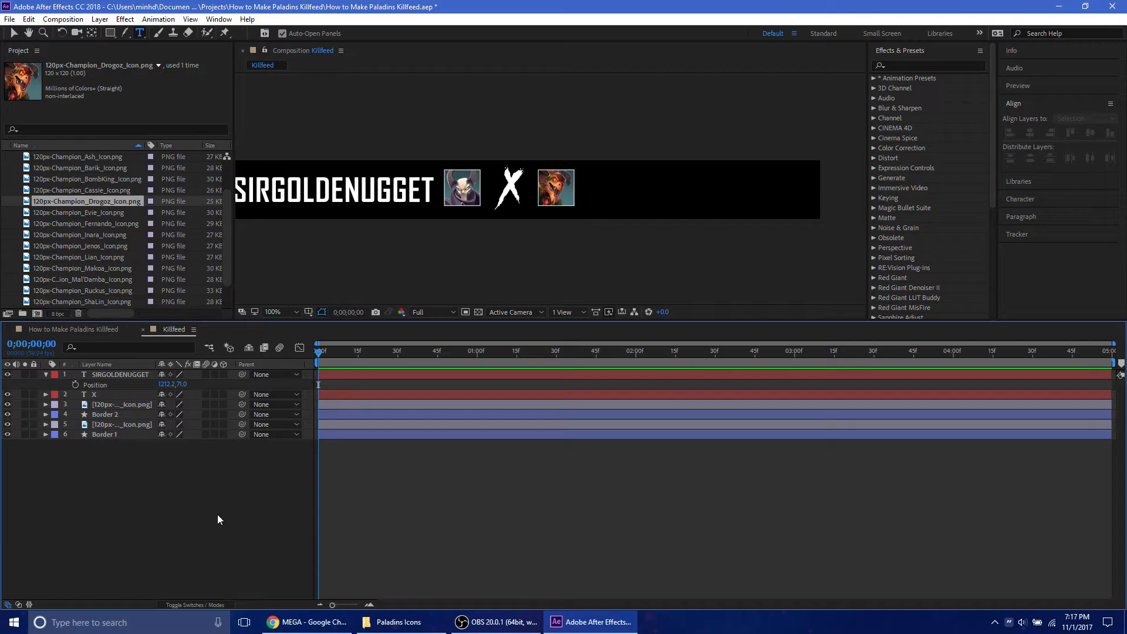
{"action": "key", "text": "v"}
{"action": "left_click", "coordinate": [45, 374]}
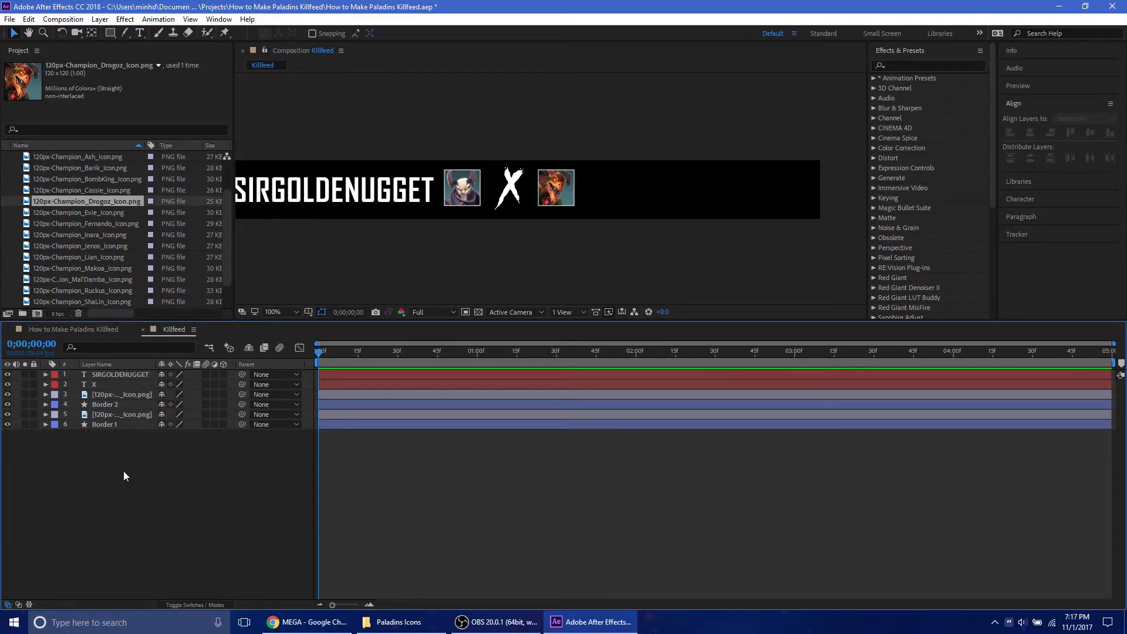
{"action": "left_click", "coordinate": [139, 378]}
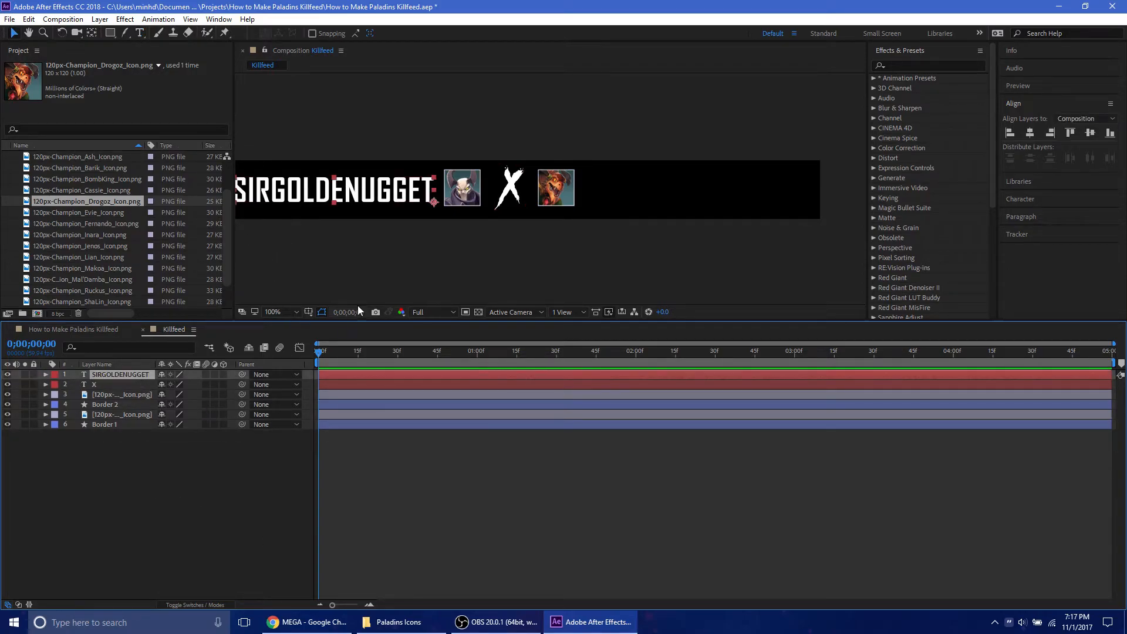
{"action": "left_click_drag", "start_coordinate": [358, 195], "coordinate": [709, 199]}
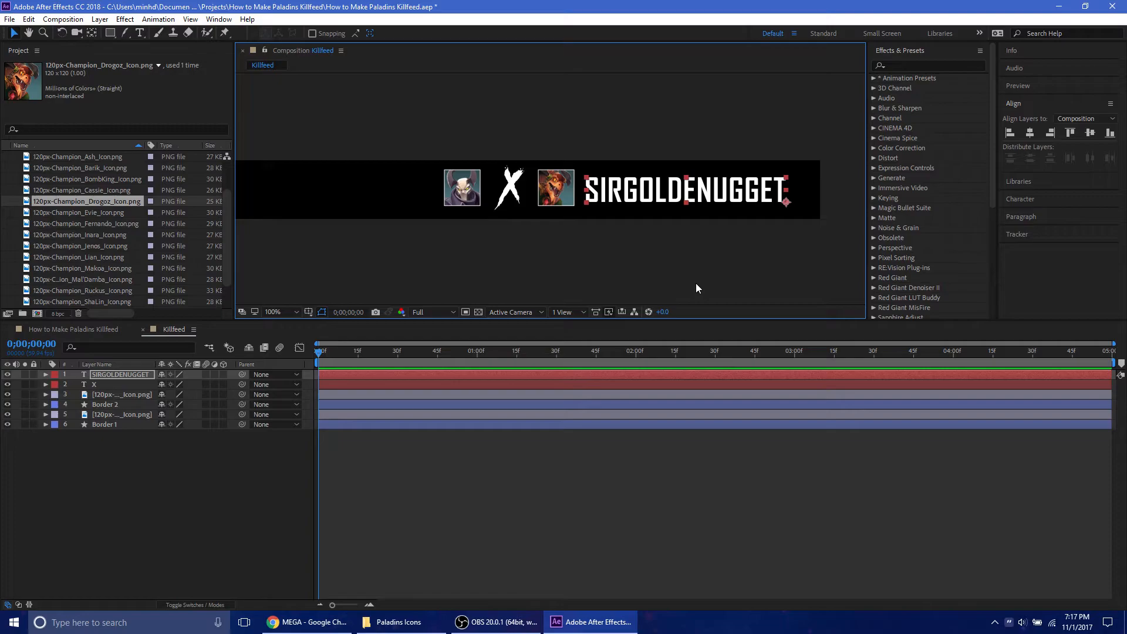
{"action": "key", "text": "ctrl+z"}
- Duplicate the SIRGOLDENUGGET text layer and place the copy on the other side, beside the orange champion's icon
{"action": "left_click", "coordinate": [126, 495]}
{"action": "left_click", "coordinate": [133, 381]}
{"action": "left_click", "coordinate": [139, 374]}
{"action": "key", "text": "ctrl+d"}
{"action": "left_click_drag", "start_coordinate": [412, 189], "coordinate": [761, 186]}
{"action": "left_click", "coordinate": [200, 512]}
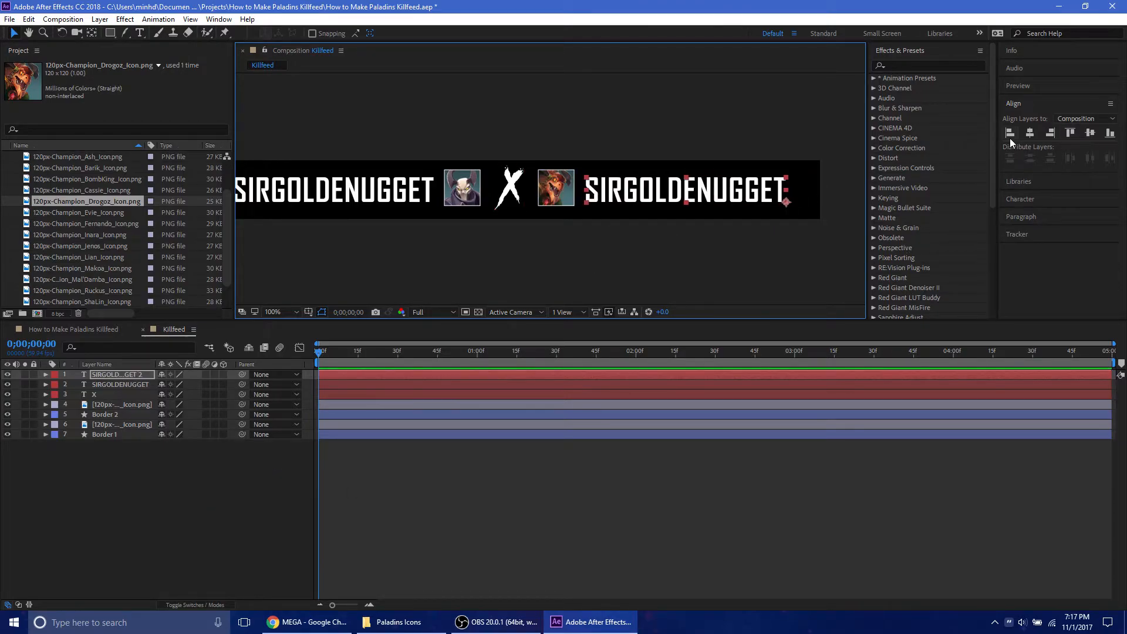
- Left-align the copied name's paragraph and align the text's left edge with the left edge of Border 2
{"action": "left_click", "coordinate": [1023, 217]}
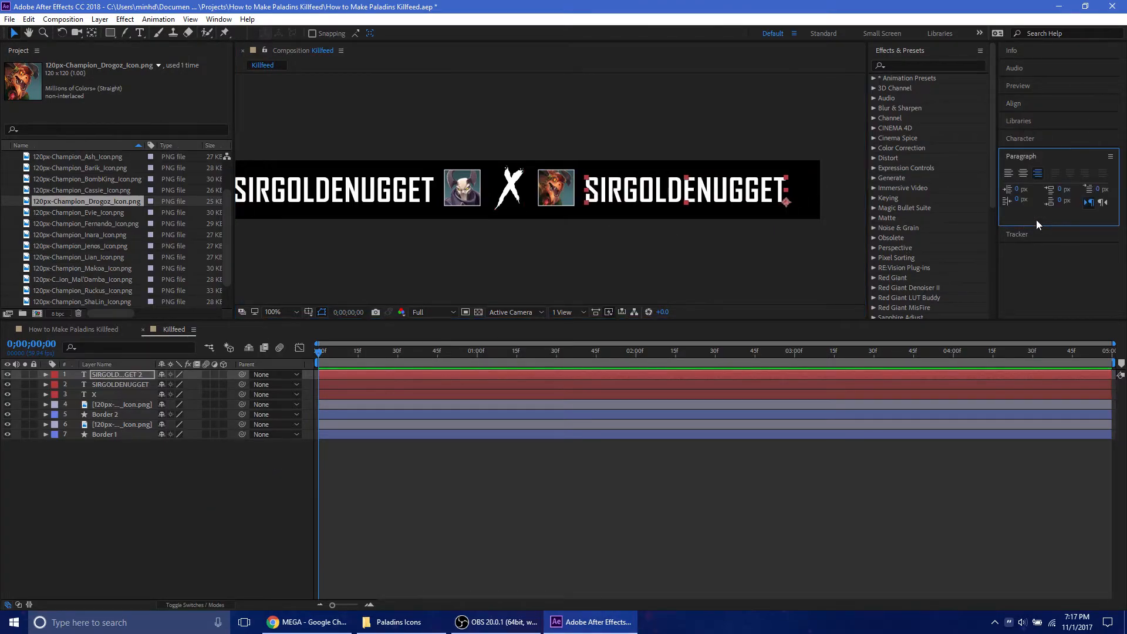
{"action": "left_click", "coordinate": [1010, 175]}
{"action": "left_click", "coordinate": [1024, 106]}
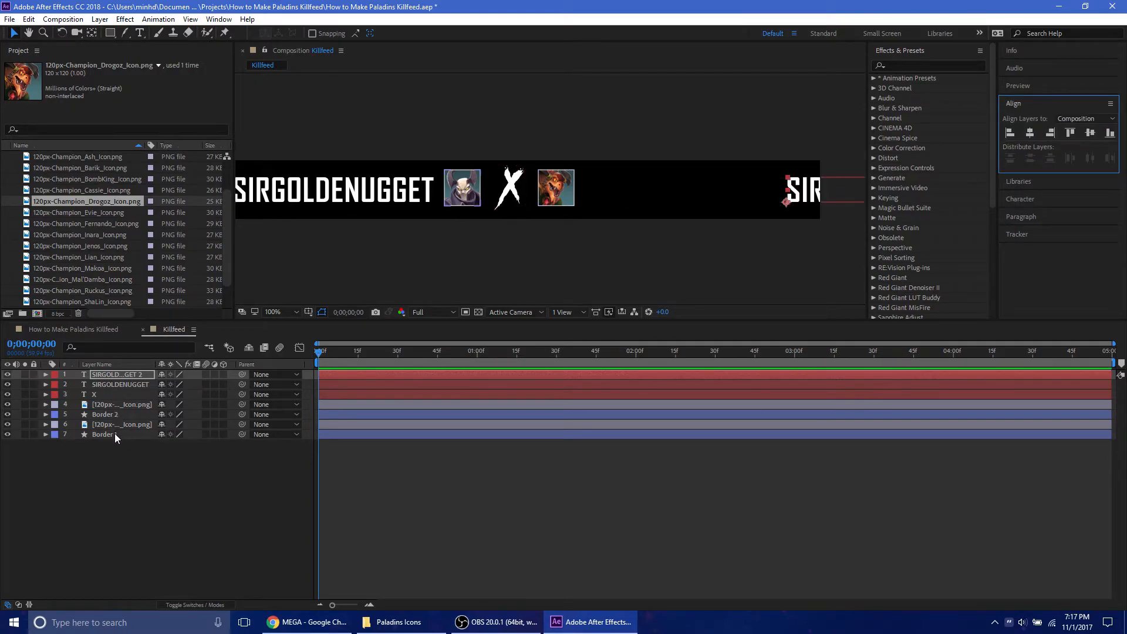
{"action": "left_click", "coordinate": [115, 413]}
{"action": "left_click", "coordinate": [1009, 133]}
{"action": "left_click", "coordinate": [155, 496]}
- Nudge the copied name 80 px to the right, leaving a small gap after the orange champion's icon
{"action": "left_click", "coordinate": [129, 374]}
{"action": "key", "text": "shift+Right"}
{"action": "key", "text": "shift+Right"}
{"action": "key", "text": "shift+Right"}
{"action": "key", "text": "shift+Right"}
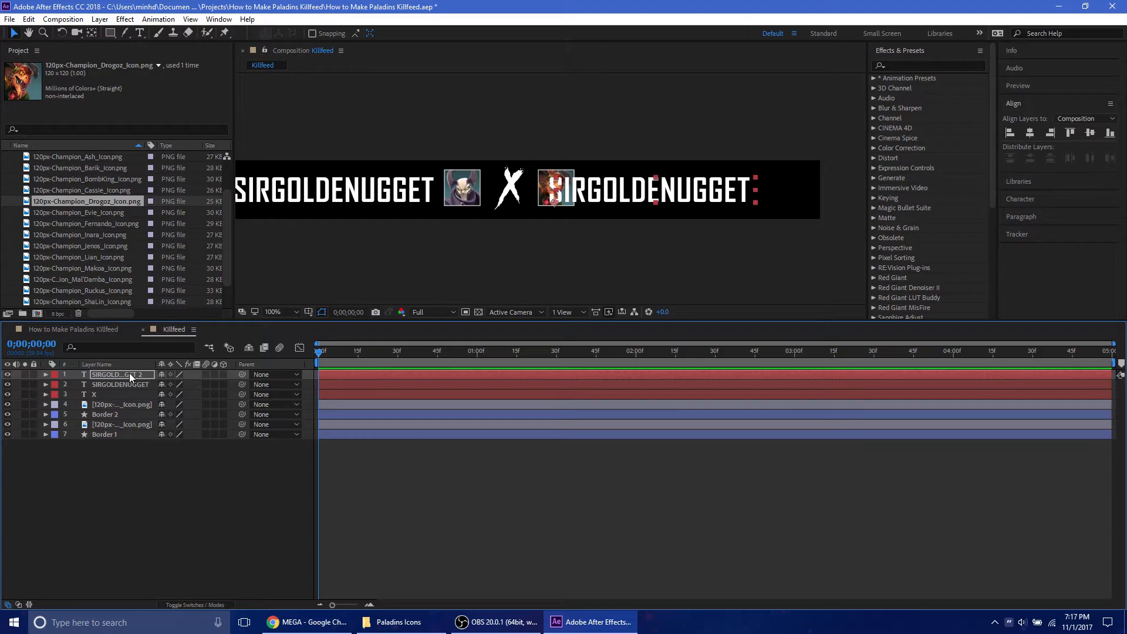
{"action": "key", "text": "shift+Right"}
{"action": "key", "text": "shift+Right"}
{"action": "key", "text": "shift+Right"}
{"action": "key", "text": "shift+Right"}
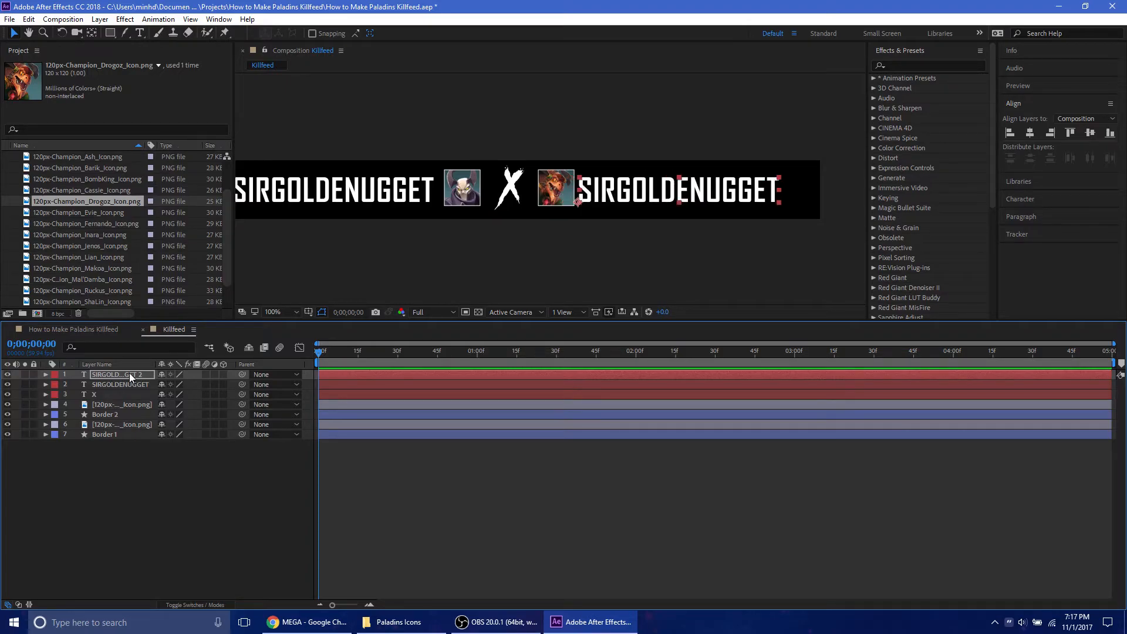
{"action": "left_click", "coordinate": [231, 513]}
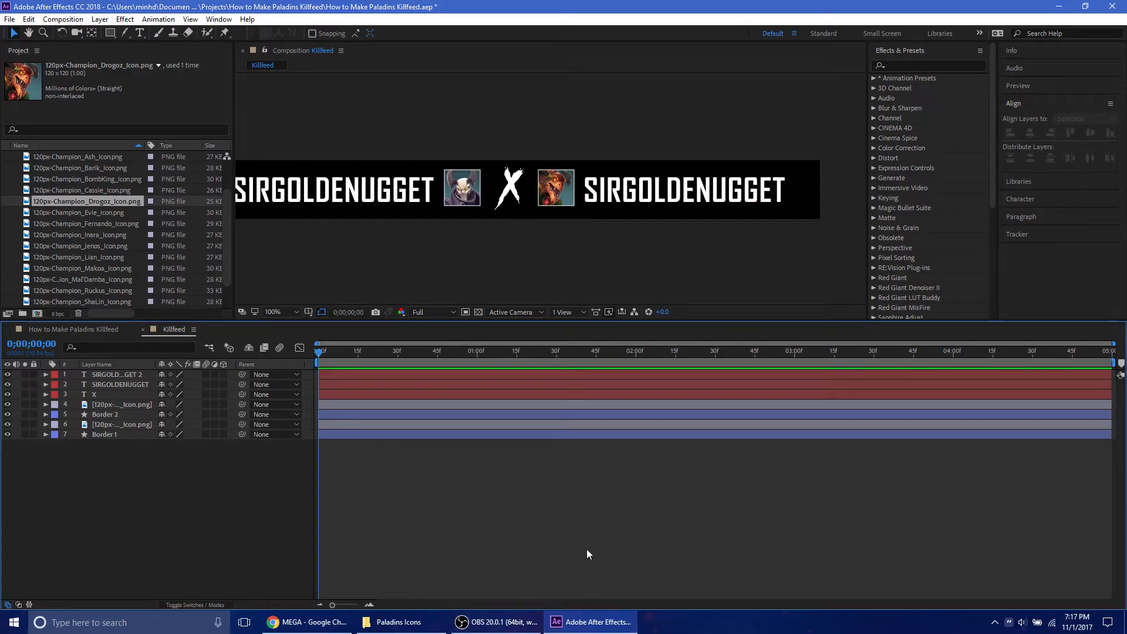
- Select all seven layers and shift the whole killfeed 50 px towards the composition's right edge
{"action": "key", "text": "comma"}
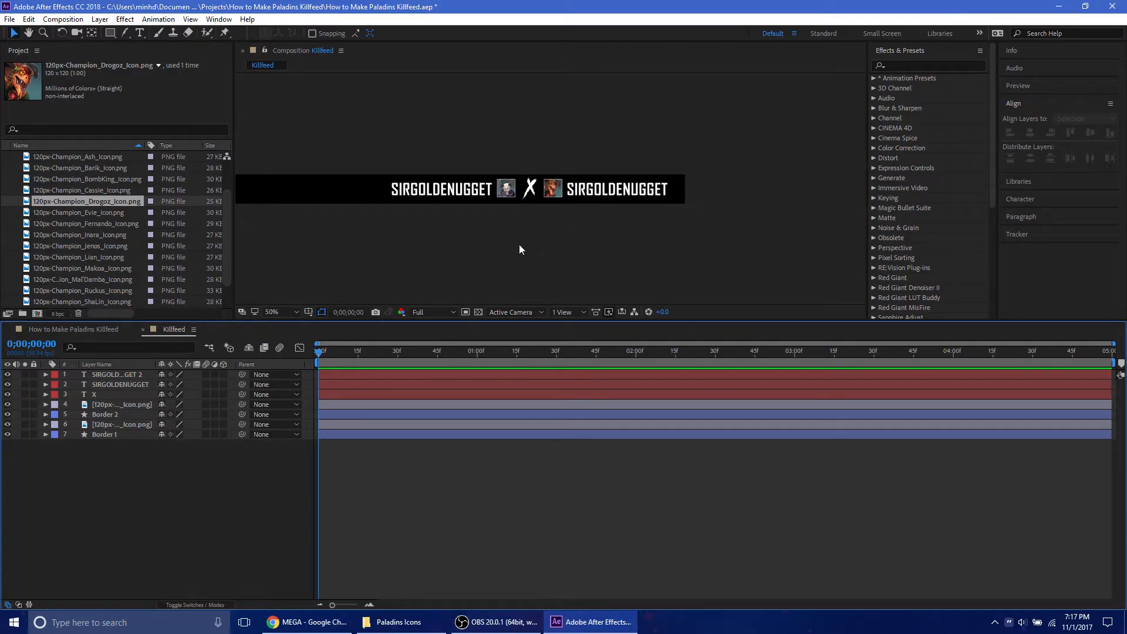
{"action": "key", "text": "period"}
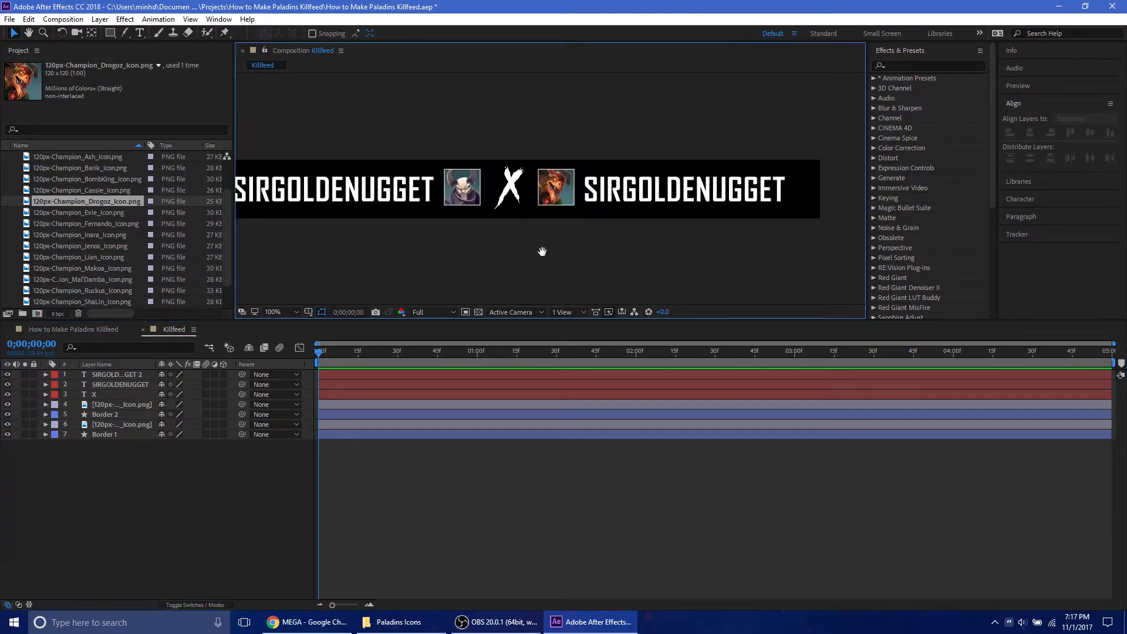
{"action": "left_click_drag", "start_coordinate": [540, 251], "coordinate": [575, 236]}
{"action": "key", "text": "v"}
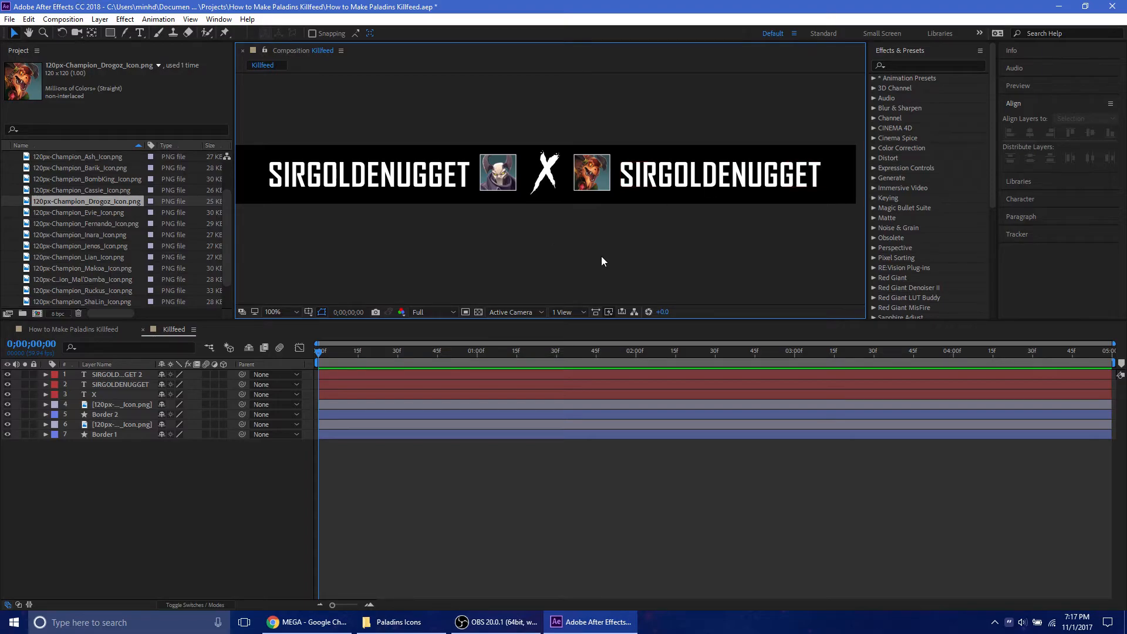
{"action": "left_click_drag", "start_coordinate": [83, 523], "coordinate": [135, 373]}
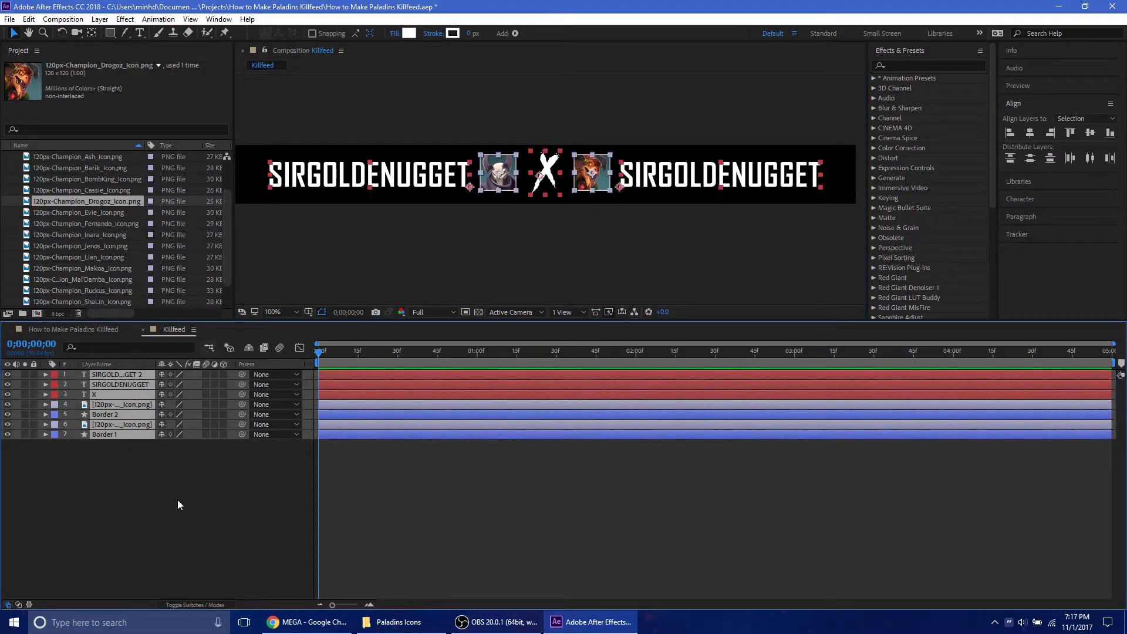
{"action": "key", "text": "shift+Right"}
{"action": "key", "text": "shift+Right"}
{"action": "key", "text": "shift+Right"}
{"action": "key", "text": "shift+Right"}
{"action": "key", "text": "shift+Right"}
{"action": "key", "text": "shift+Right"}
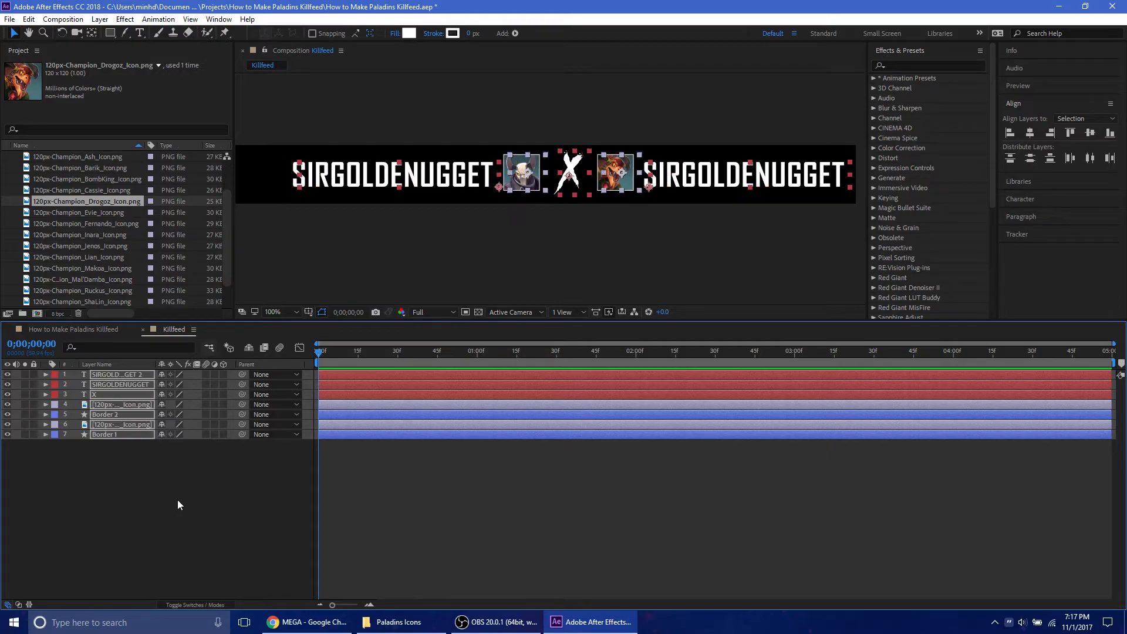
{"action": "key", "text": "shift+Left"}
{"action": "key", "text": "Page_Down"}
{"action": "key", "text": "Page_Down"}
{"action": "key", "text": "Page_Down"}
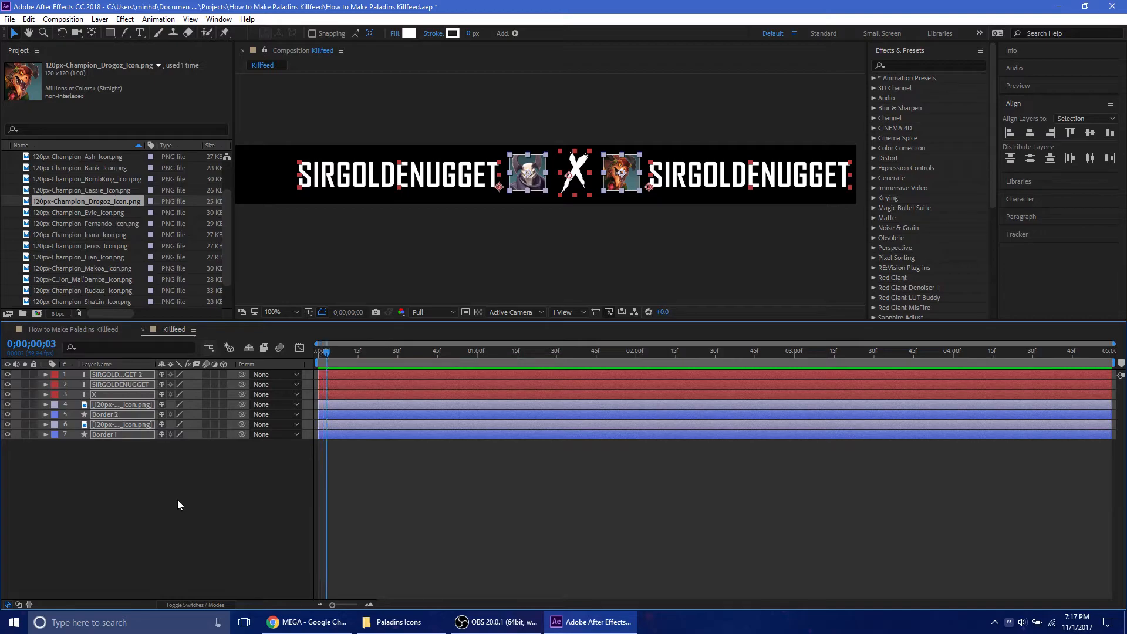
- Fine-nudge all the selected layers to the right until the second name ends at the composition's right edge
{"action": "key", "text": "Right"}
{"action": "key", "text": "Right"}
{"action": "key", "text": "Right"}
{"action": "key", "text": "Right"}
{"action": "key", "text": "Right"}
{"action": "key", "text": "Right"}
{"action": "key", "text": "Right"}
{"action": "key", "text": "Right"}
{"action": "key", "text": "Right"}
{"action": "key", "text": "Right"}
{"action": "key", "text": "Right"}
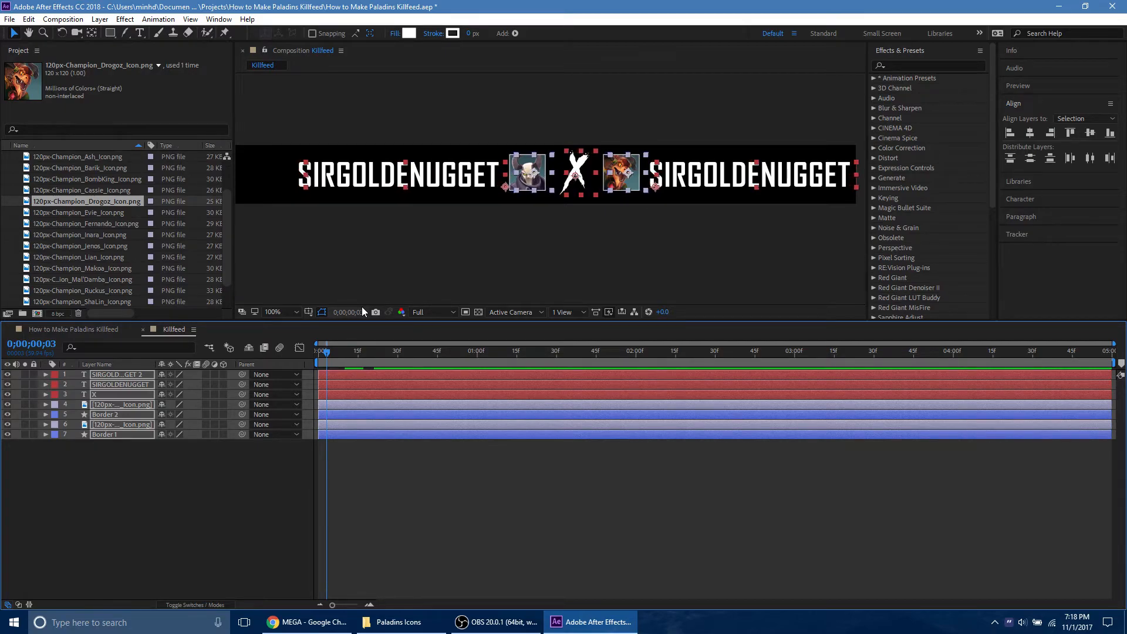
{"action": "key", "text": "Right"}
{"action": "key", "text": "Right"}
{"action": "key", "text": "Right"}
{"action": "key", "text": "Right"}
{"action": "key", "text": "Right"}
{"action": "key", "text": "Right"}
{"action": "key", "text": "Right"}
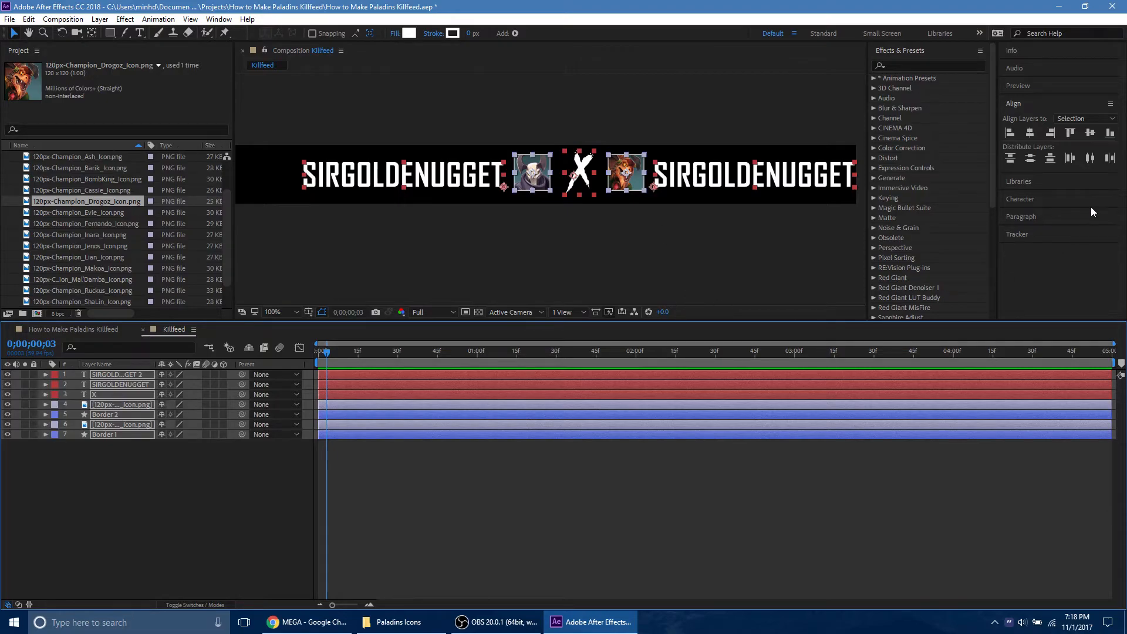
- Check up close how the second name meets the composition's right edge, and save the project
{"action": "scroll", "coordinate": [746, 245], "scroll_direction": "up", "scroll_amount": 5}
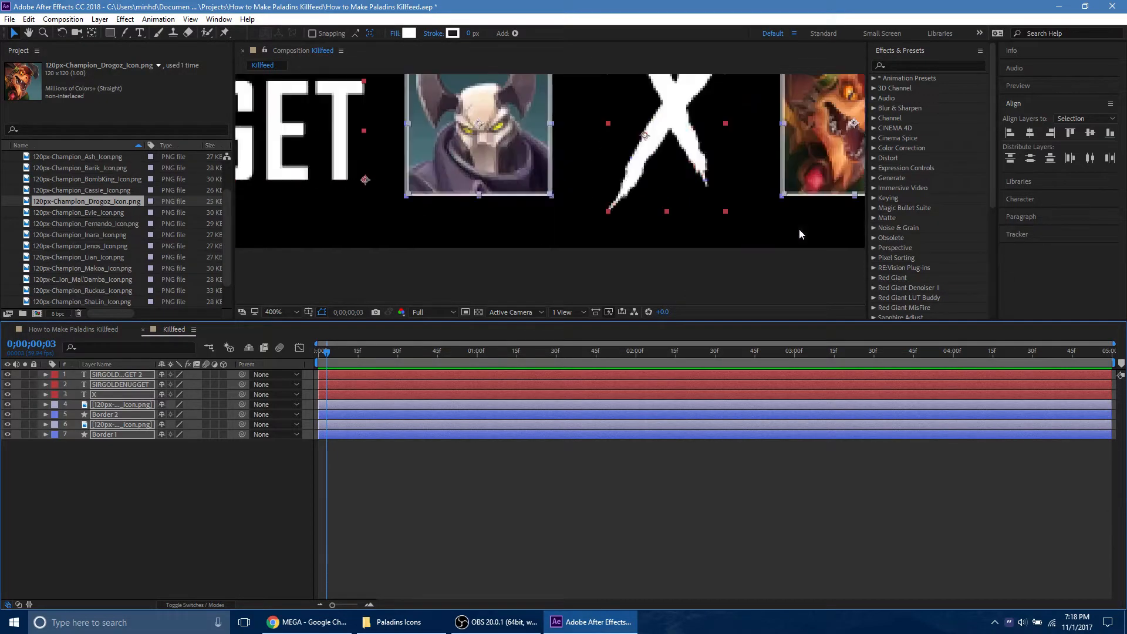
{"action": "scroll", "coordinate": [747, 303], "scroll_direction": "down", "scroll_amount": 3}
{"action": "key", "text": "h"}
{"action": "left_click_drag", "start_coordinate": [787, 251], "coordinate": [338, 269]}
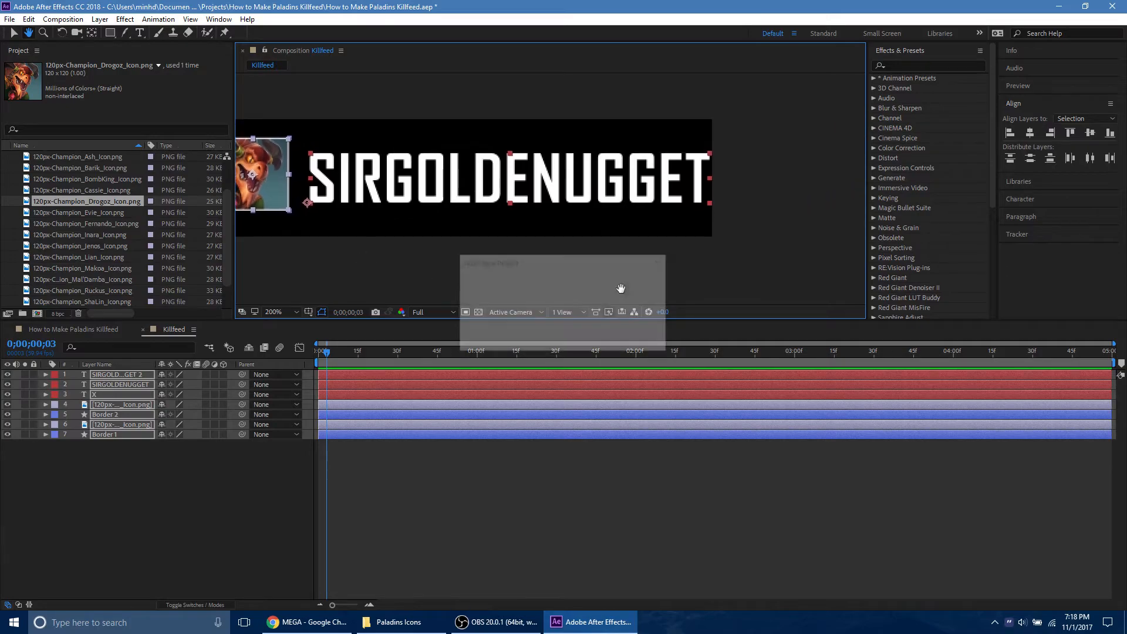
{"action": "left_click", "coordinate": [744, 257]}
{"action": "scroll", "coordinate": [749, 249], "scroll_direction": "up", "scroll_amount": 1}
{"action": "scroll", "coordinate": [756, 246], "scroll_direction": "down", "scroll_amount": 1}
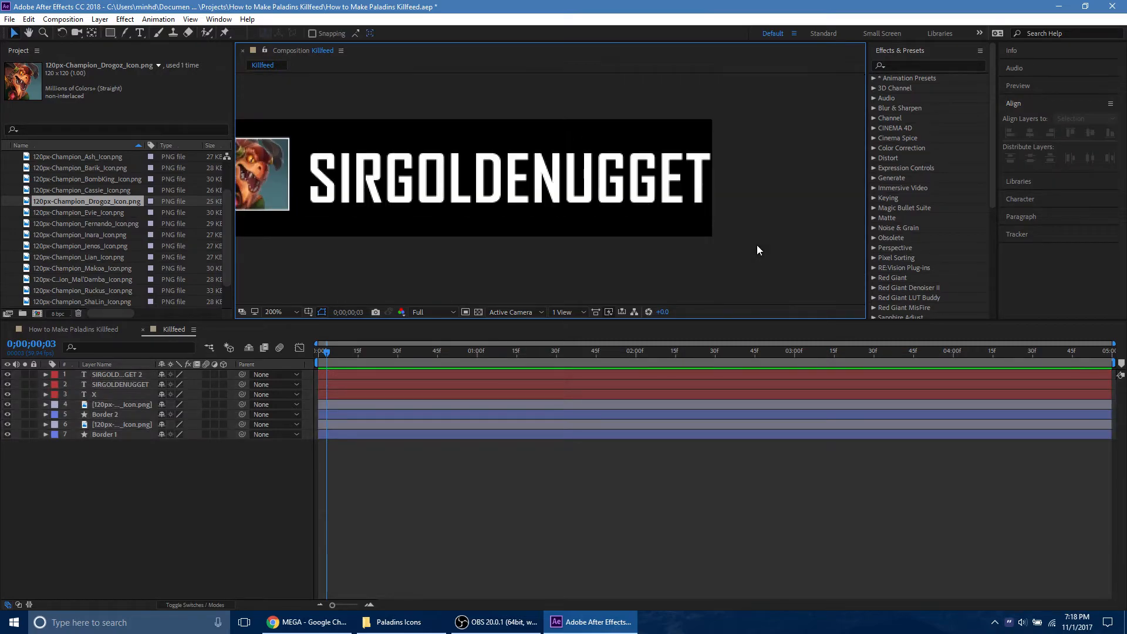
{"action": "scroll", "coordinate": [626, 244], "scroll_direction": "down", "scroll_amount": 1}
{"action": "left_click_drag", "start_coordinate": [693, 232], "coordinate": [442, 158]}
{"action": "left_click", "coordinate": [216, 522]}
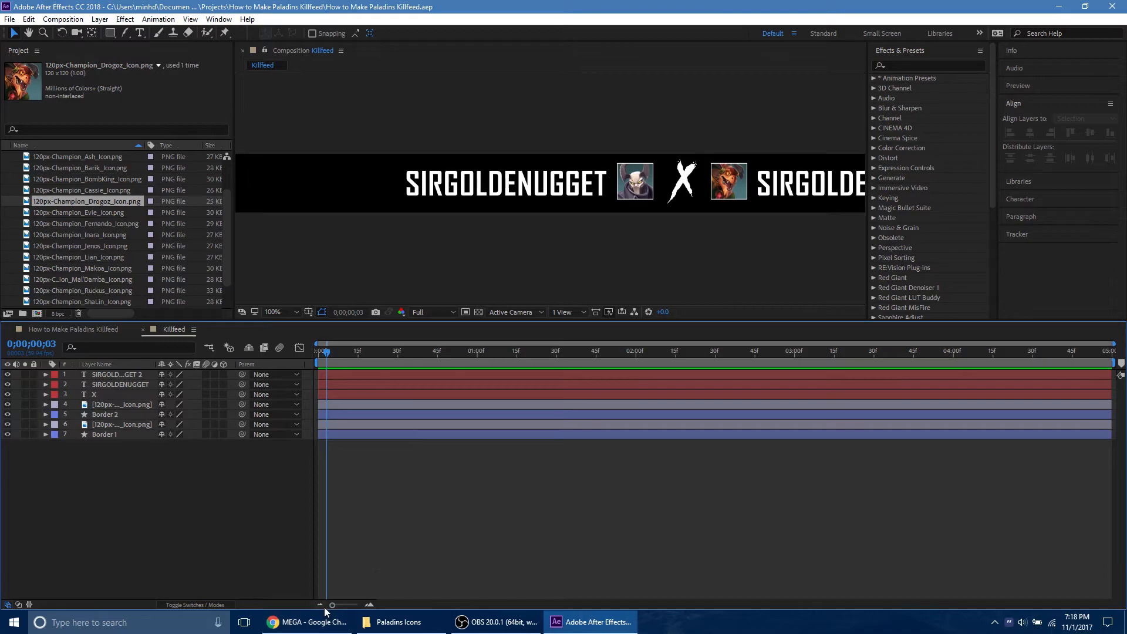
{"action": "key", "text": "comma"}
{"action": "key", "text": "period"}
{"action": "key", "text": "comma"}
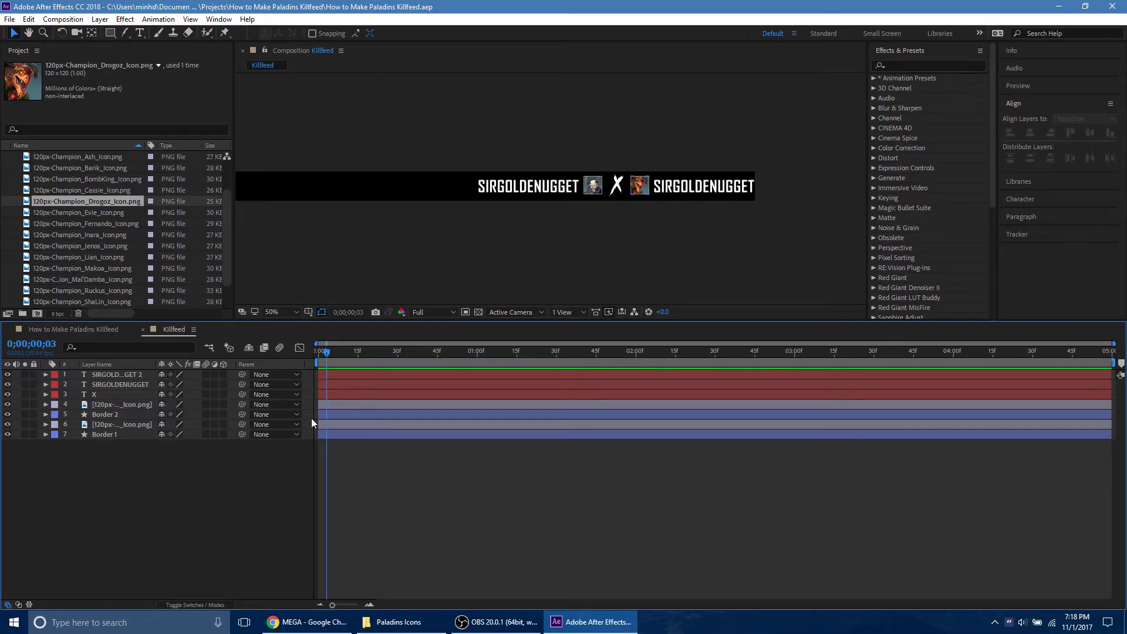
- Duplicate the Killfeed composition in the project and open the copy
{"action": "double_click", "coordinate": [343, 377]}
{"action": "left_click", "coordinate": [194, 537]}
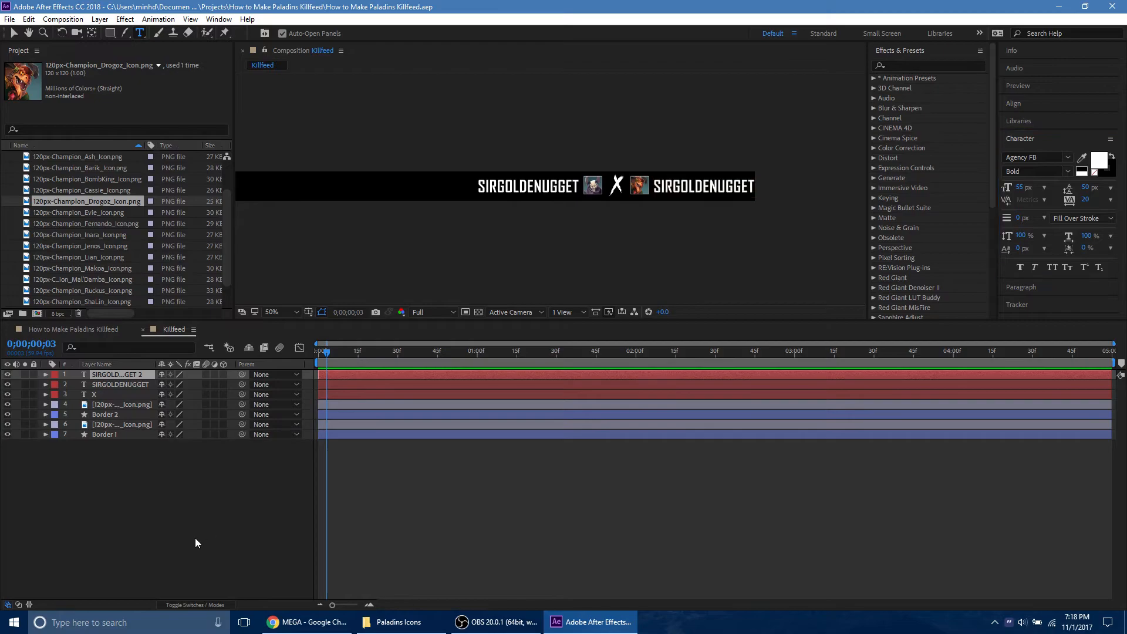
{"action": "scroll", "coordinate": [62, 244], "scroll_direction": "up", "scroll_amount": 3}
{"action": "left_click", "coordinate": [6, 169]}
{"action": "left_click", "coordinate": [32, 168]}
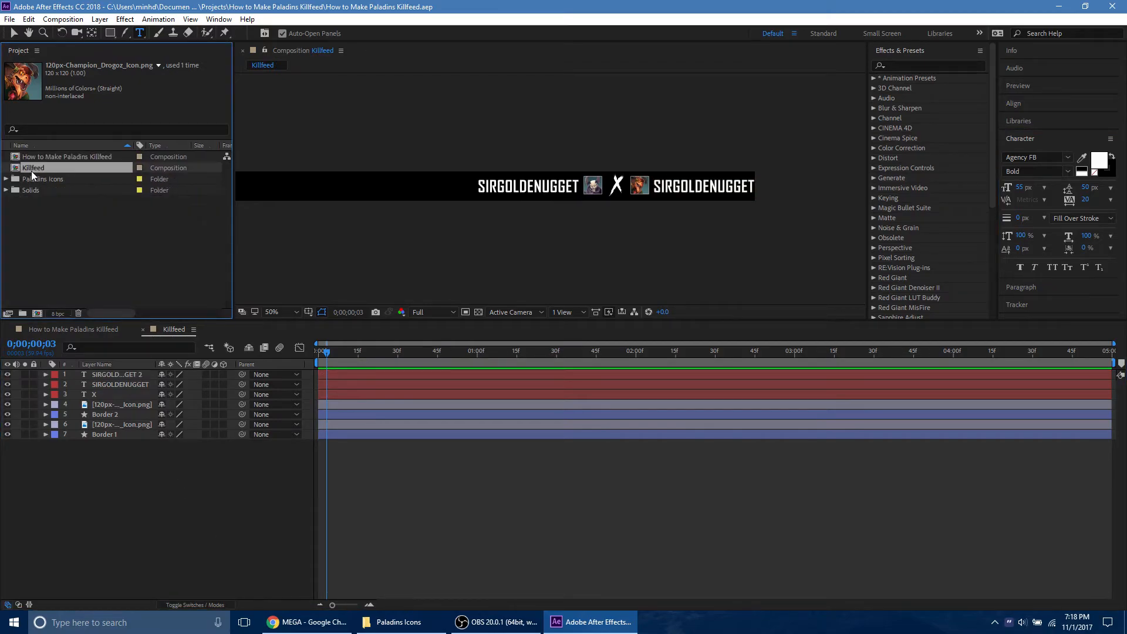
{"action": "key", "text": "ctrl+d"}
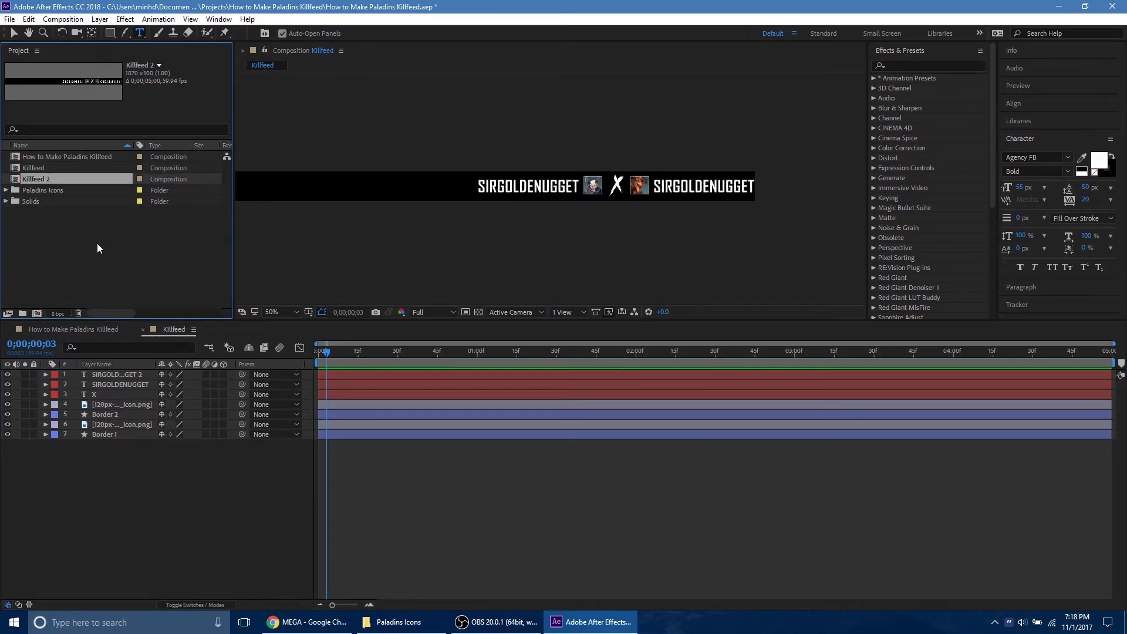
{"action": "double_click", "coordinate": [56, 179]}
- Replace both player names in the duplicated composition with NUGGETEDTS
{"action": "left_click", "coordinate": [355, 385]}
{"action": "double_click", "coordinate": [355, 385]}
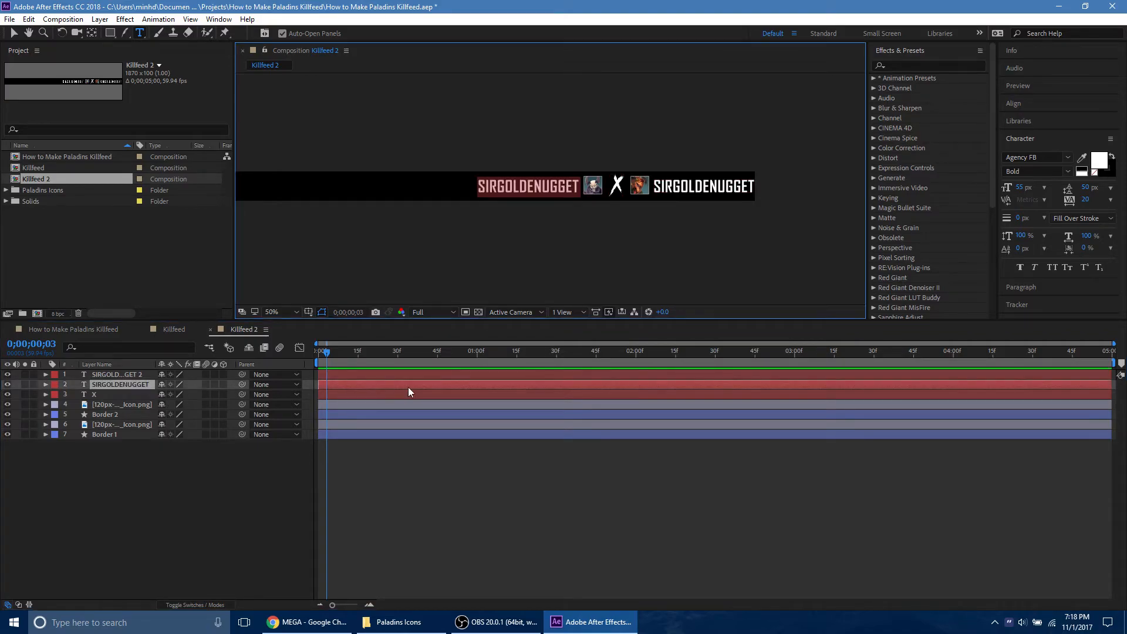
{"action": "type", "text": "NUGGETEDTS"}
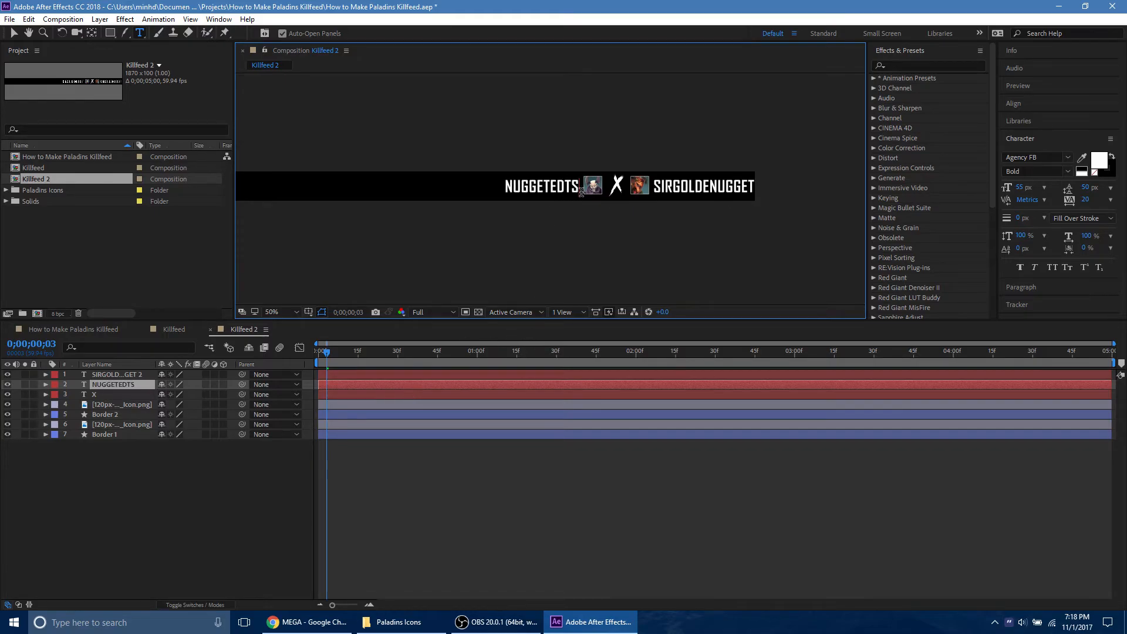
{"action": "left_click", "coordinate": [210, 503]}
{"action": "left_click", "coordinate": [131, 374]}
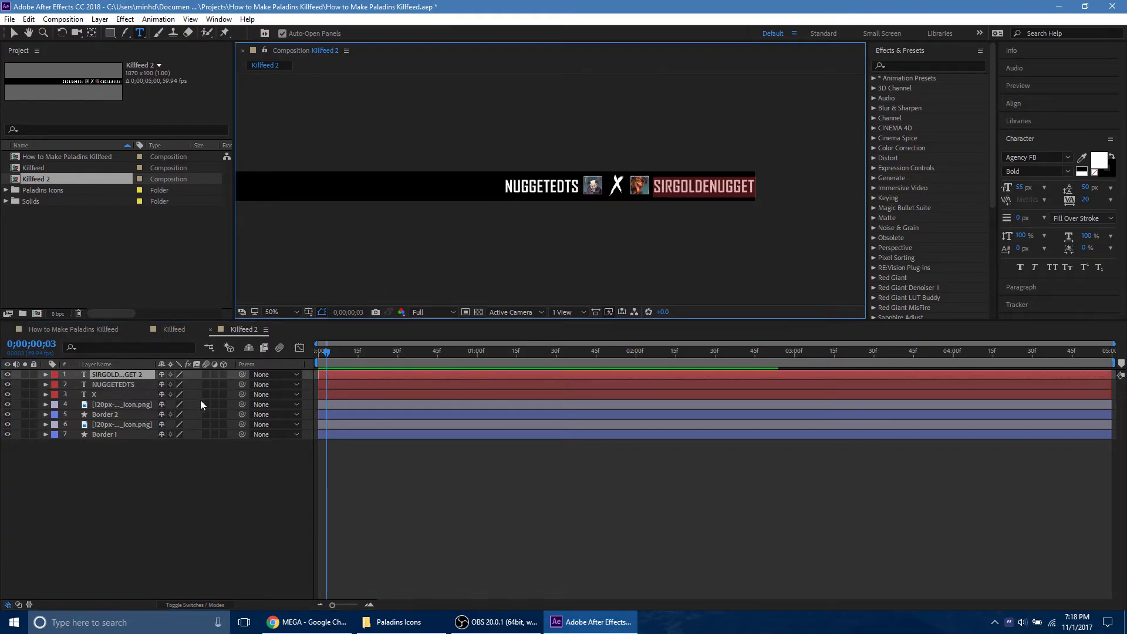
{"action": "type", "text": "NUGGETEDTS"}
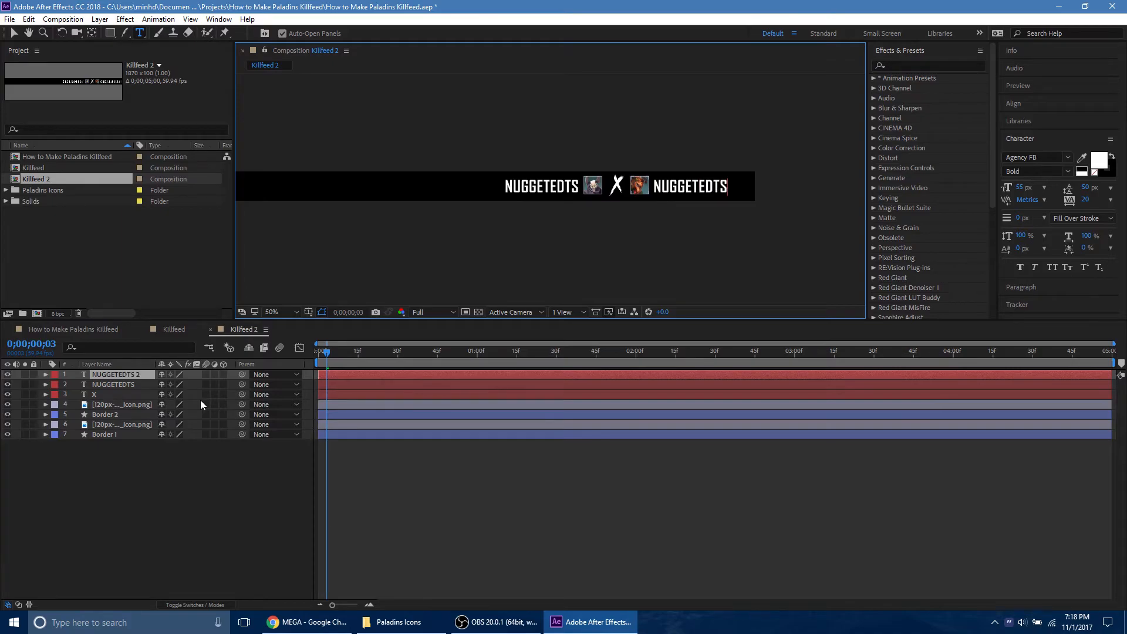
{"action": "left_click", "coordinate": [216, 522]}
- Select all layers of the duplicated composition and shift them until the second NUGGETEDTS ends near the composition's right edge
{"action": "left_click_drag", "start_coordinate": [126, 521], "coordinate": [113, 372]}
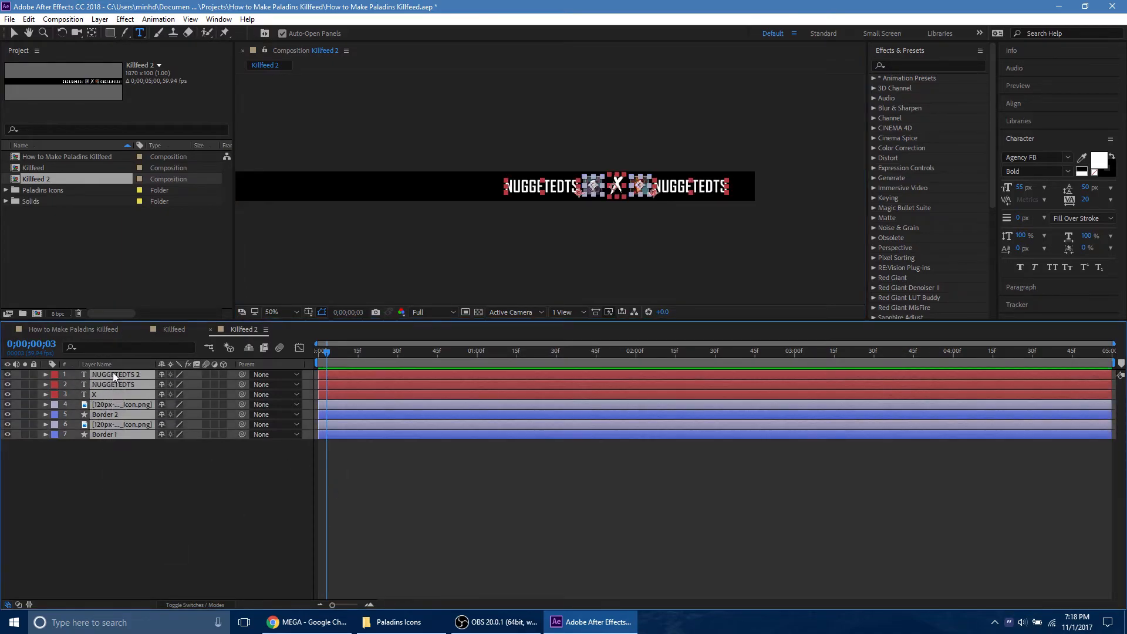
{"action": "key", "text": "shift+Right"}
{"action": "key", "text": "shift+Right"}
{"action": "key", "text": "shift+Right"}
{"action": "key", "text": "shift+Right"}
{"action": "key", "text": "shift+Right"}
{"action": "key", "text": "shift+Right"}
{"action": "key", "text": "shift+Right"}
{"action": "key", "text": "shift+Right"}
{"action": "key", "text": "shift+Right"}
{"action": "key", "text": "shift+Right"}
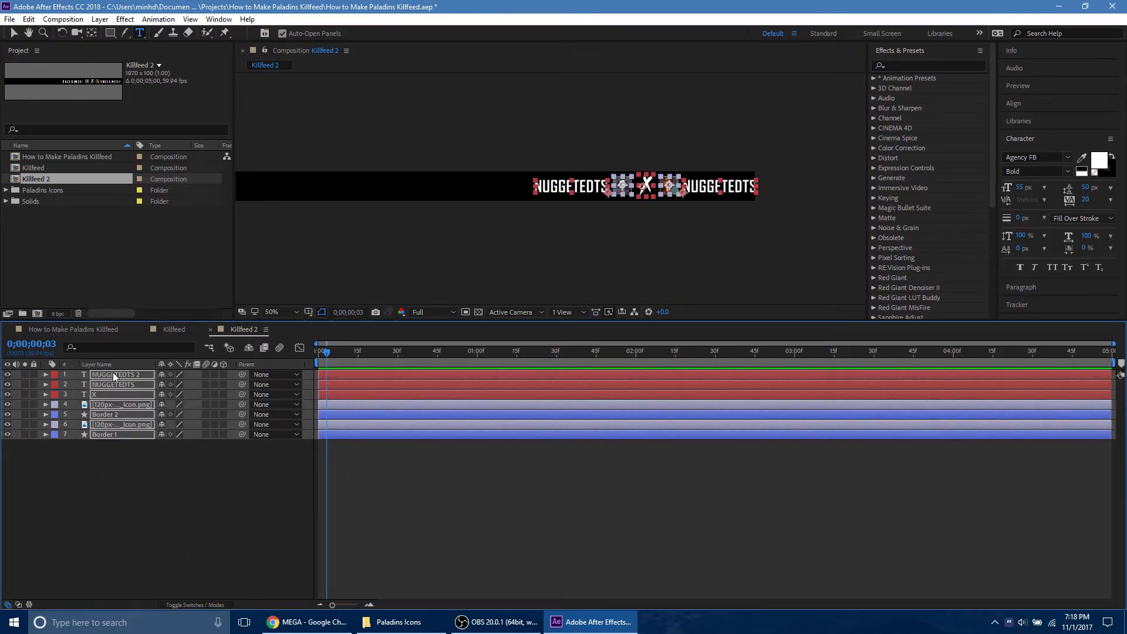
{"action": "left_click", "coordinate": [212, 524]}
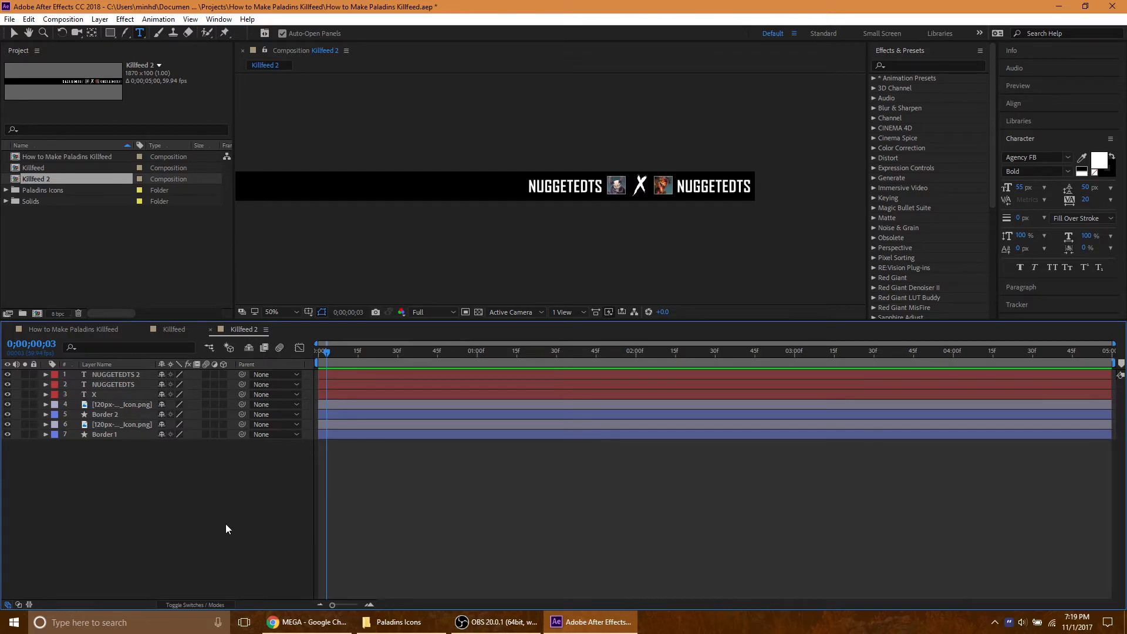
- Close the Killfeed 2 composition and delete it from the project
{"action": "left_click", "coordinate": [210, 329]}
{"action": "left_click", "coordinate": [52, 181]}
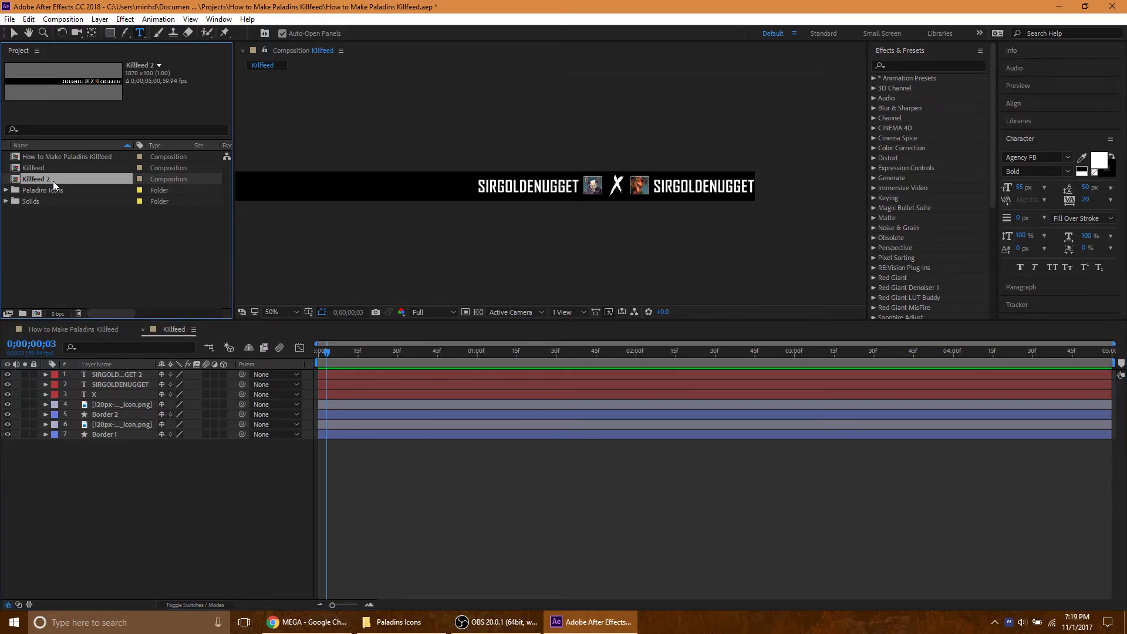
{"action": "key", "text": "Delete"}
{"action": "left_click", "coordinate": [585, 326]}
- Set Position keyframes at frame 10 on all seven layers of the Killfeed composition
{"action": "left_click", "coordinate": [244, 498]}
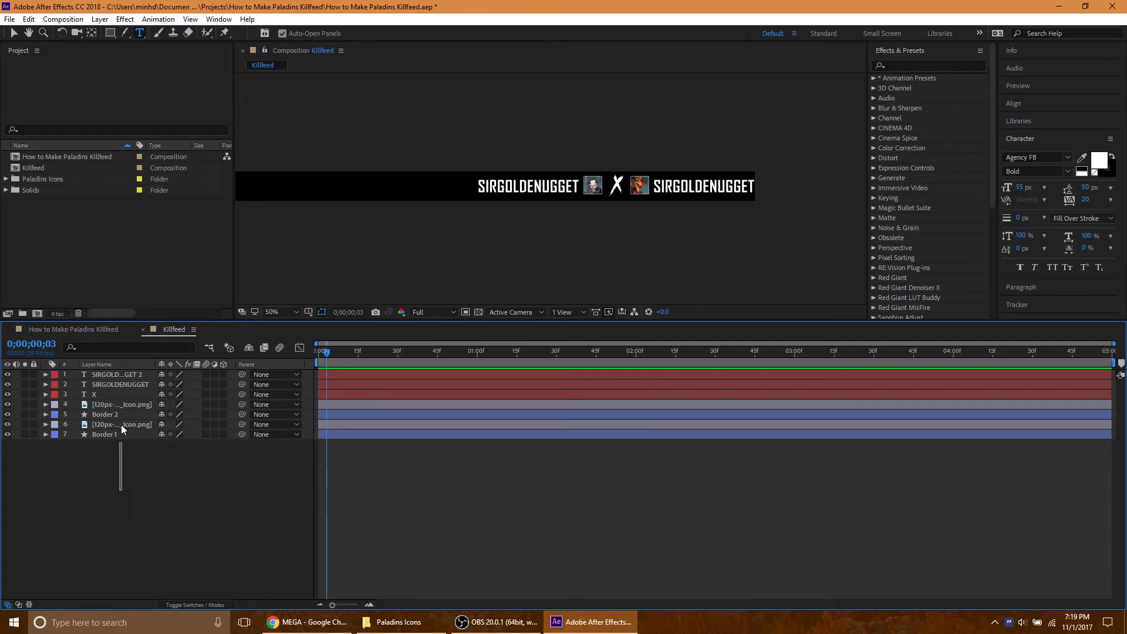
{"action": "left_click_drag", "start_coordinate": [121, 432], "coordinate": [127, 376]}
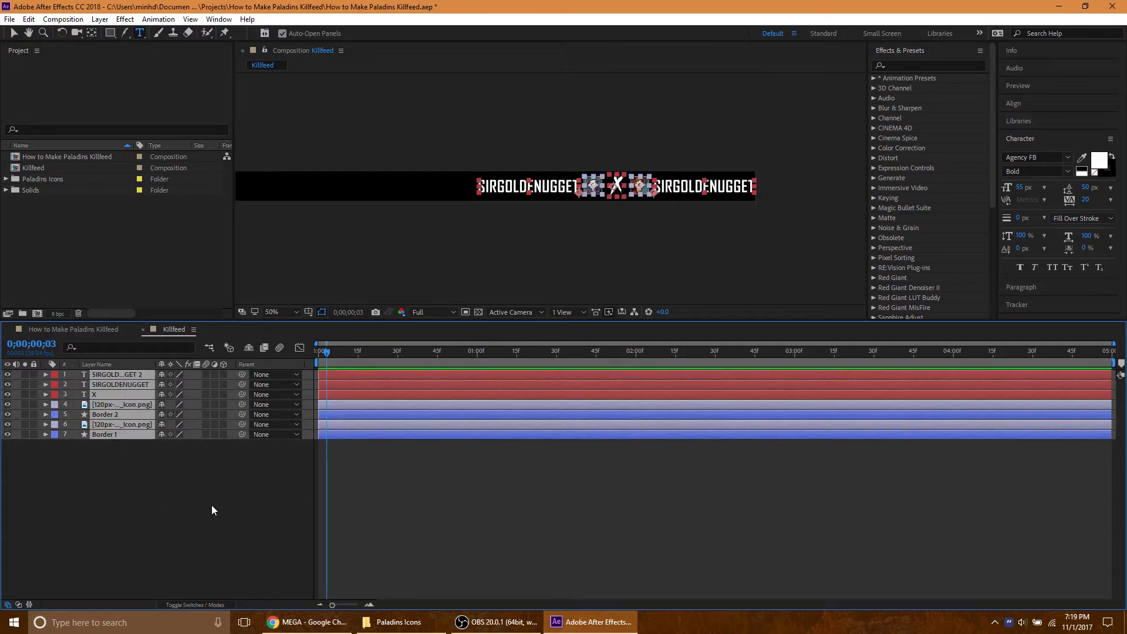
{"action": "left_click_drag", "start_coordinate": [326, 351], "coordinate": [225, 353]}
{"action": "key", "text": "p"}
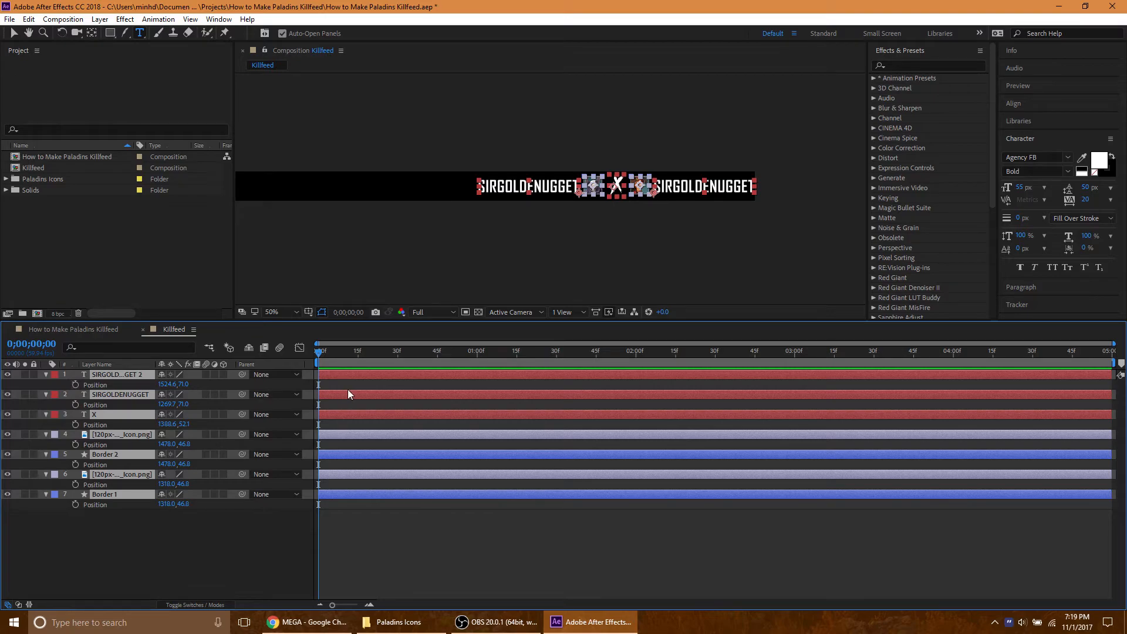
{"action": "key", "text": "shift+Page_Down"}
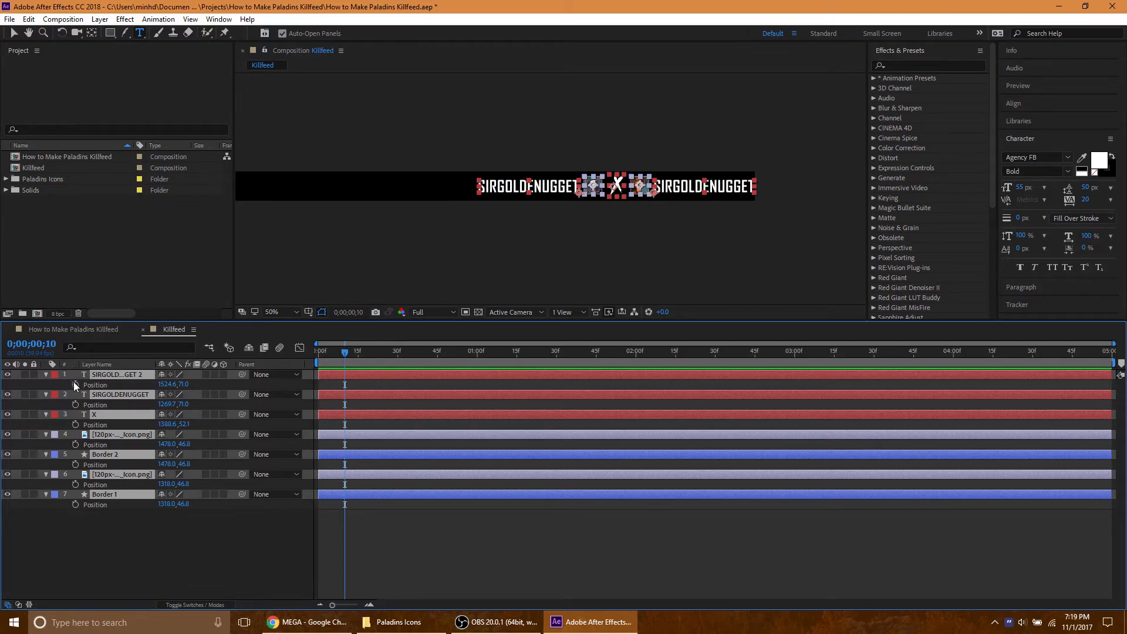
{"action": "left_click", "coordinate": [75, 385]}
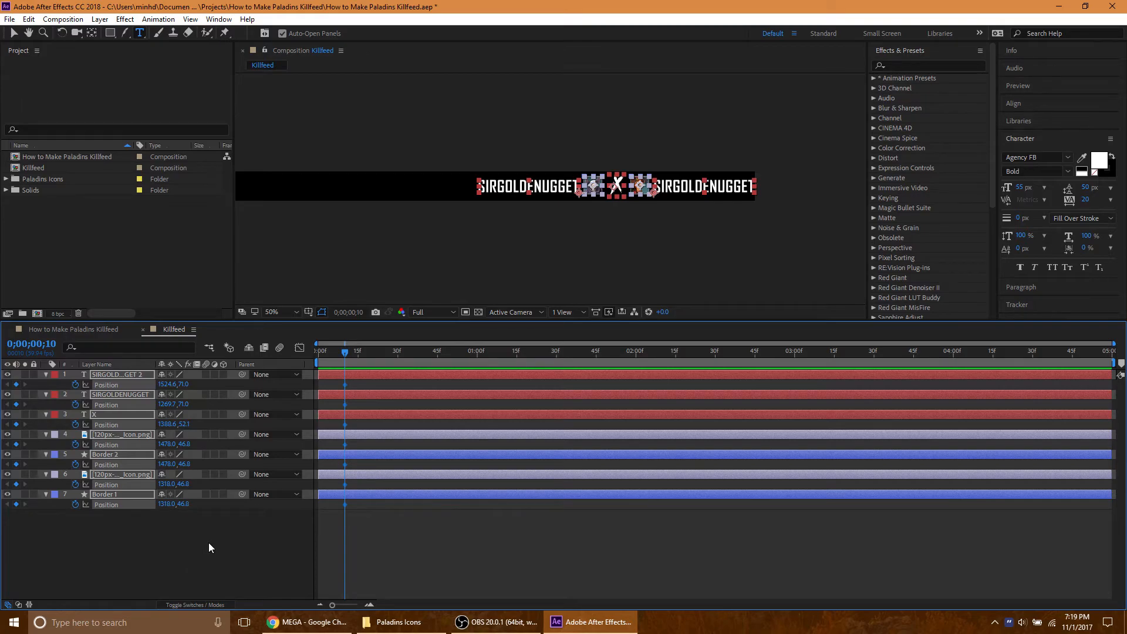
- At frame 0, move all layers up out of the composition, putting the topmost text layer at Y -12
{"action": "key", "text": "Home"}
{"action": "left_click_drag", "start_coordinate": [184, 386], "coordinate": [141, 376]}
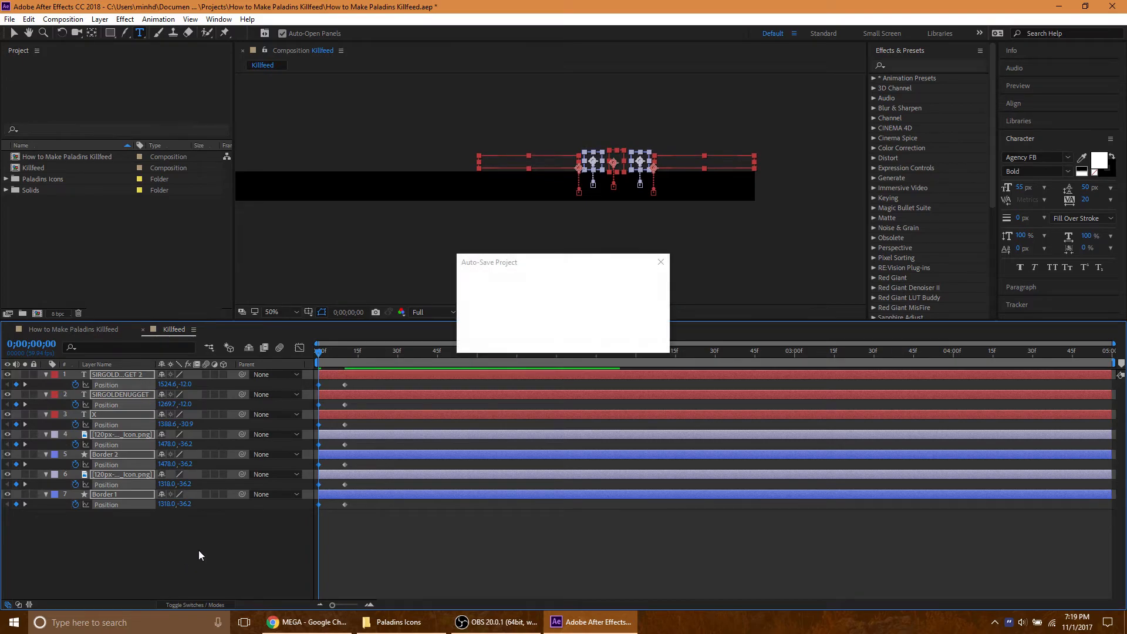
{"action": "left_click", "coordinate": [223, 544]}
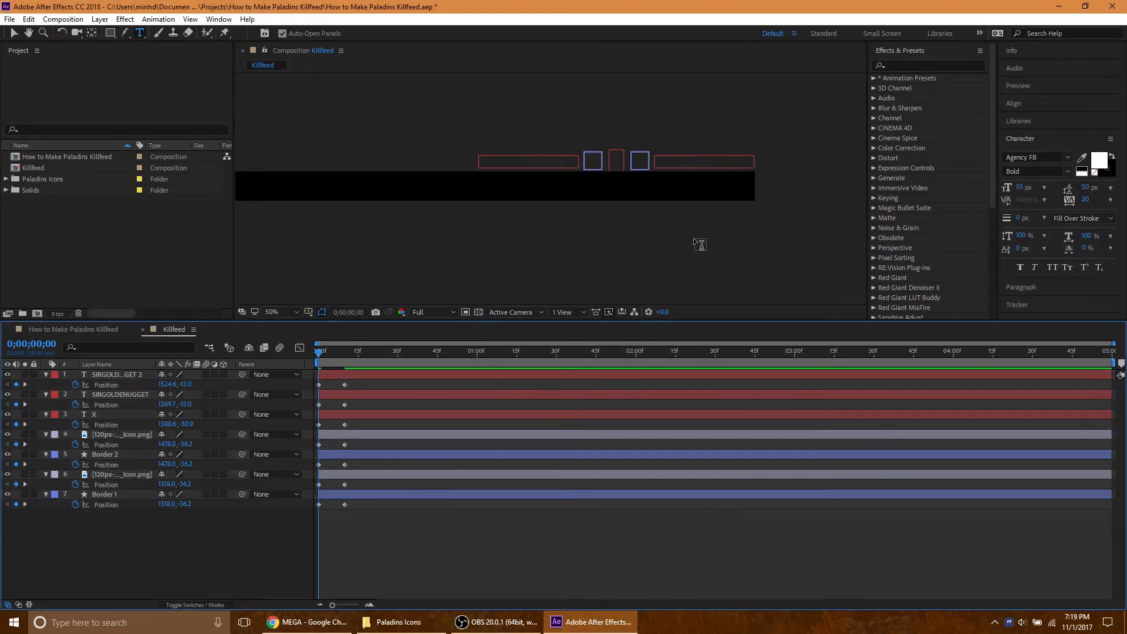
- Shift all layers up slightly more at frame 0, putting the topmost text layer at Y -15
{"action": "scroll", "coordinate": [694, 237], "scroll_direction": "up", "scroll_amount": 3}
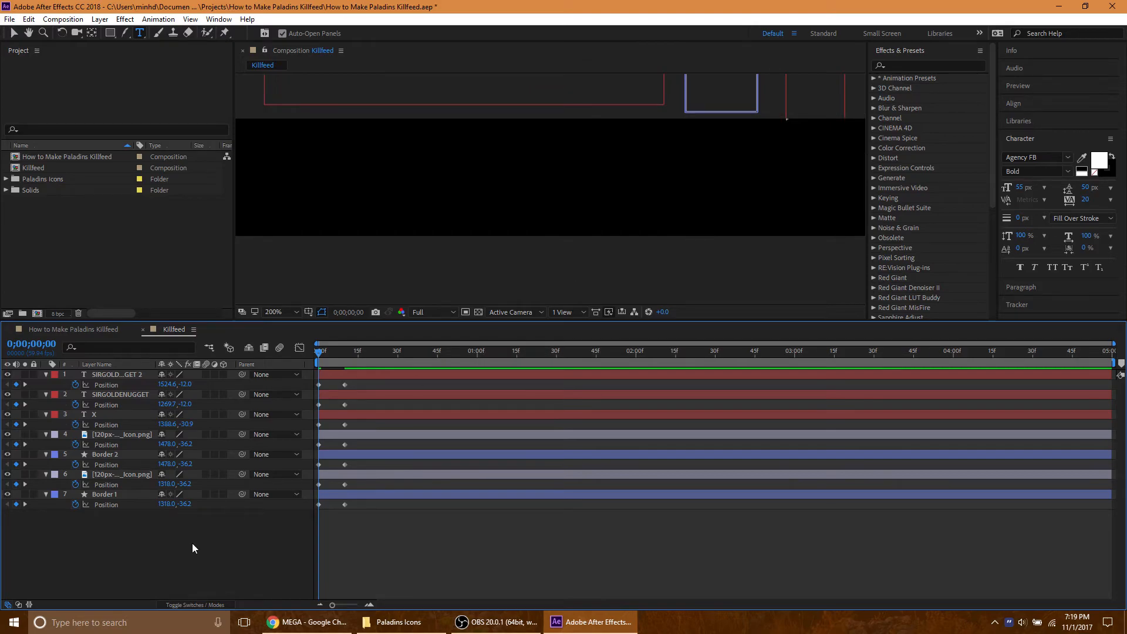
{"action": "left_click_drag", "start_coordinate": [195, 552], "coordinate": [187, 384]}
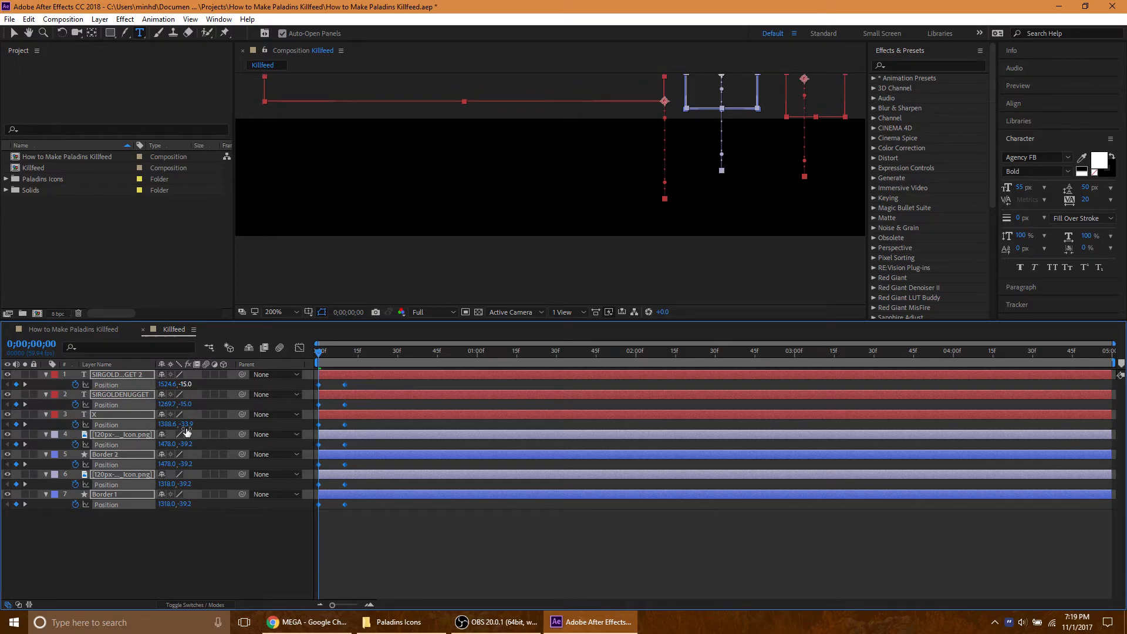
{"action": "left_click", "coordinate": [231, 537]}
{"action": "scroll", "coordinate": [694, 201], "scroll_direction": "down", "scroll_amount": 4}
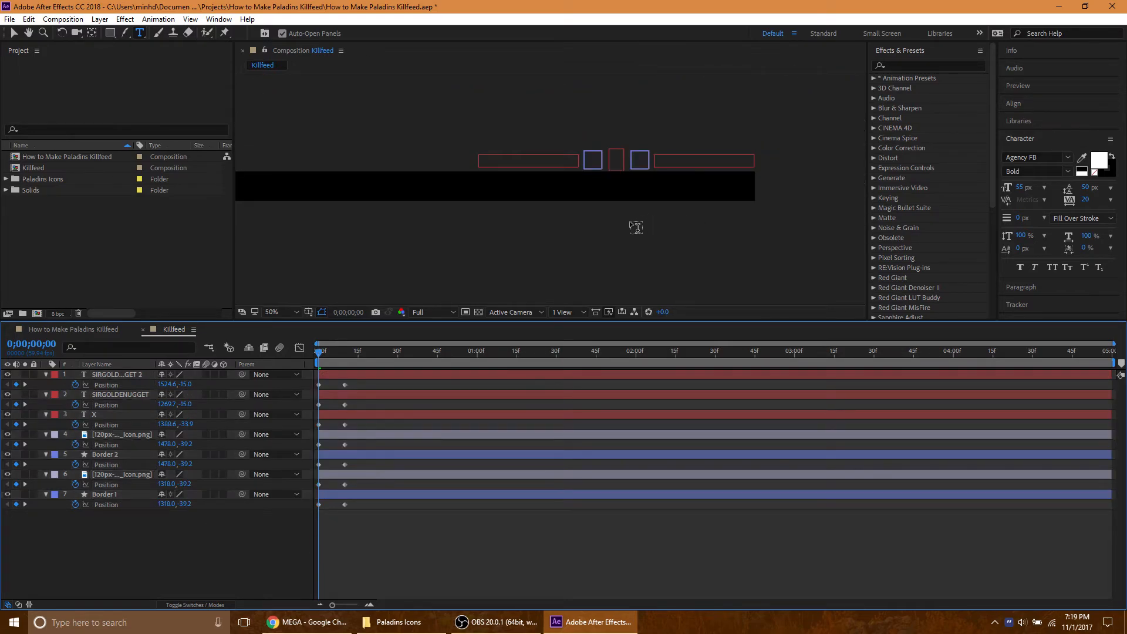
- Apply Easy Ease to the Position keyframes of all layers and show their speed graph
{"action": "key", "text": "v"}
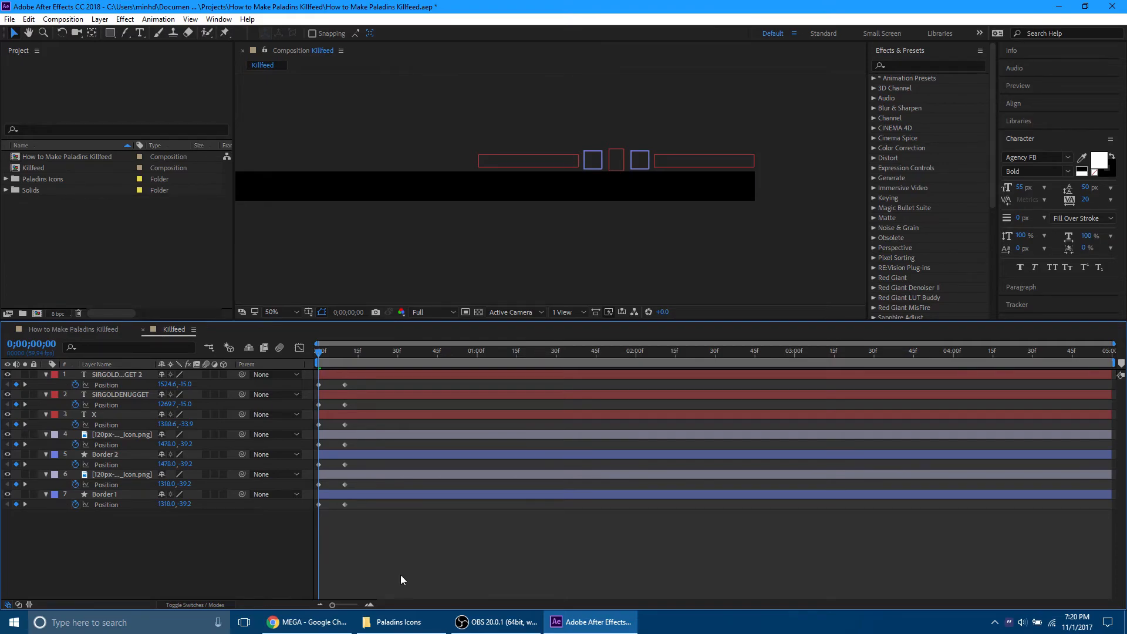
{"action": "left_click_drag", "start_coordinate": [393, 546], "coordinate": [320, 375]}
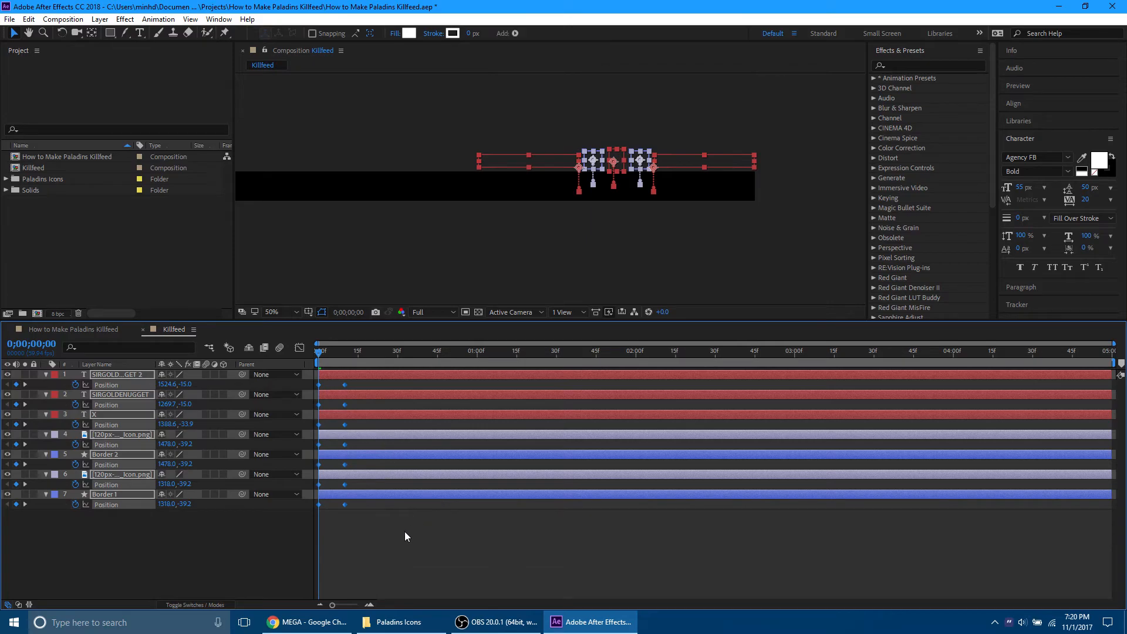
{"action": "left_click", "coordinate": [299, 348]}
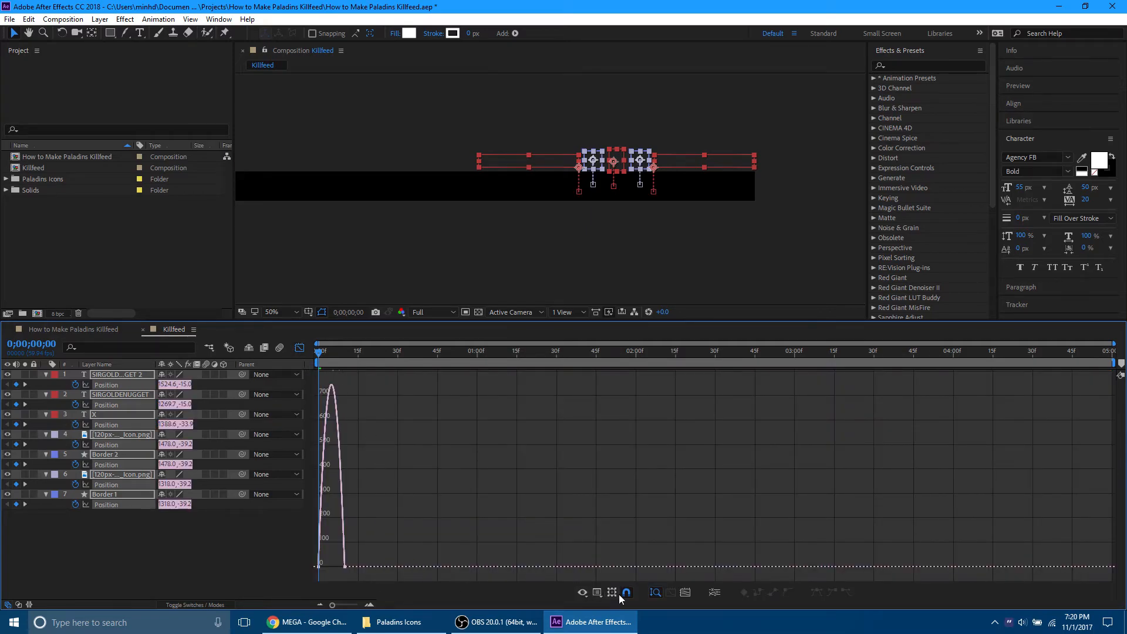
{"action": "left_click", "coordinate": [598, 592]}
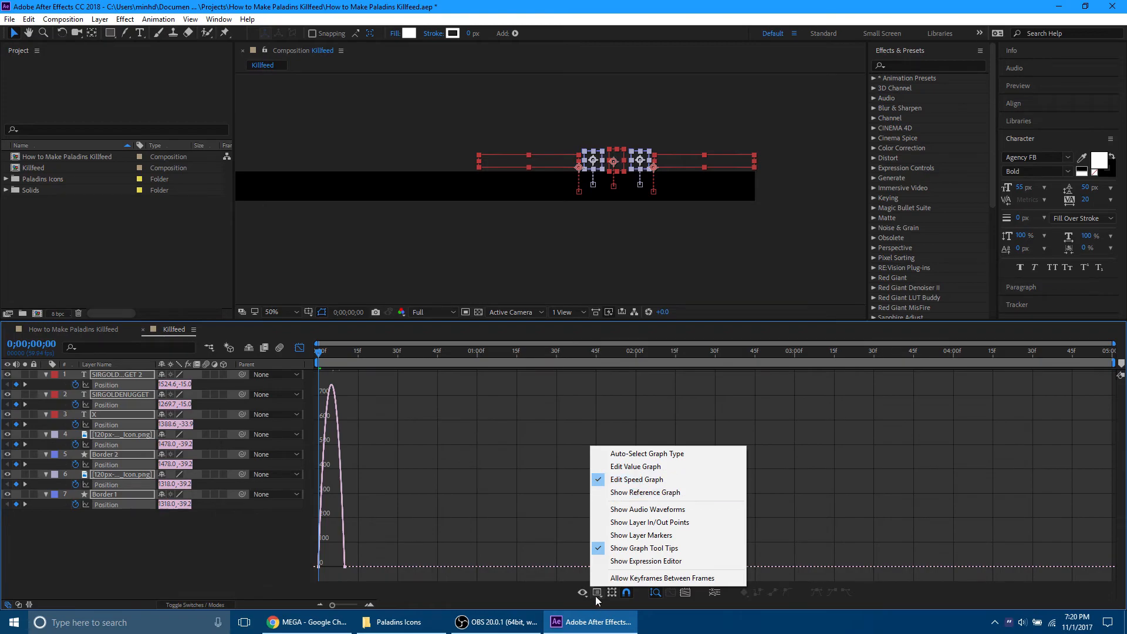
- Lengthen the ease into the frame 10 Position keyframes in the speed graph, and scrub through the slide-in motion
{"action": "left_click", "coordinate": [370, 606]}
{"action": "left_click", "coordinate": [371, 604]}
{"action": "left_click", "coordinate": [371, 605]}
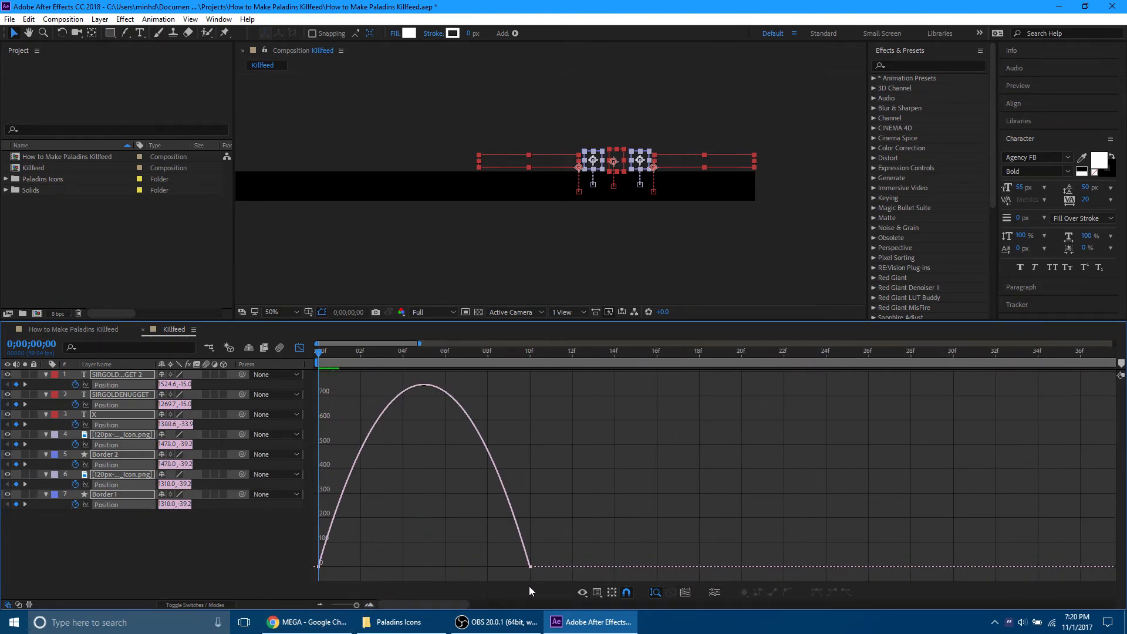
{"action": "left_click_drag", "start_coordinate": [565, 580], "coordinate": [385, 565]}
{"action": "left_click", "coordinate": [516, 481]}
{"action": "left_click", "coordinate": [300, 347]}
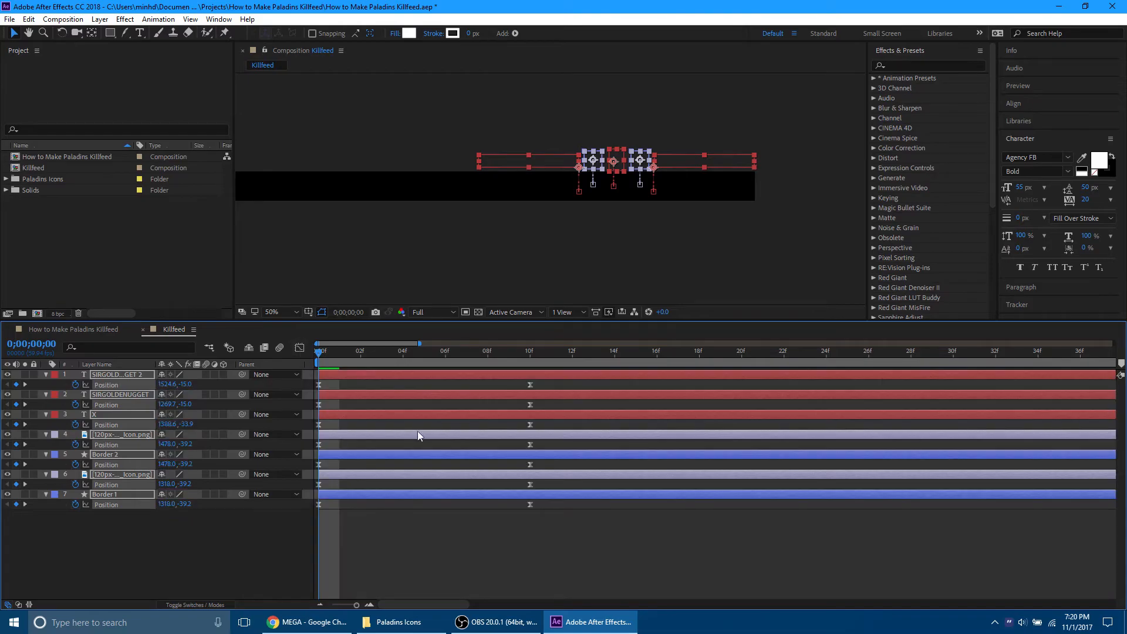
{"action": "left_click", "coordinate": [234, 574]}
{"action": "left_click_drag", "start_coordinate": [325, 356], "coordinate": [564, 351]}
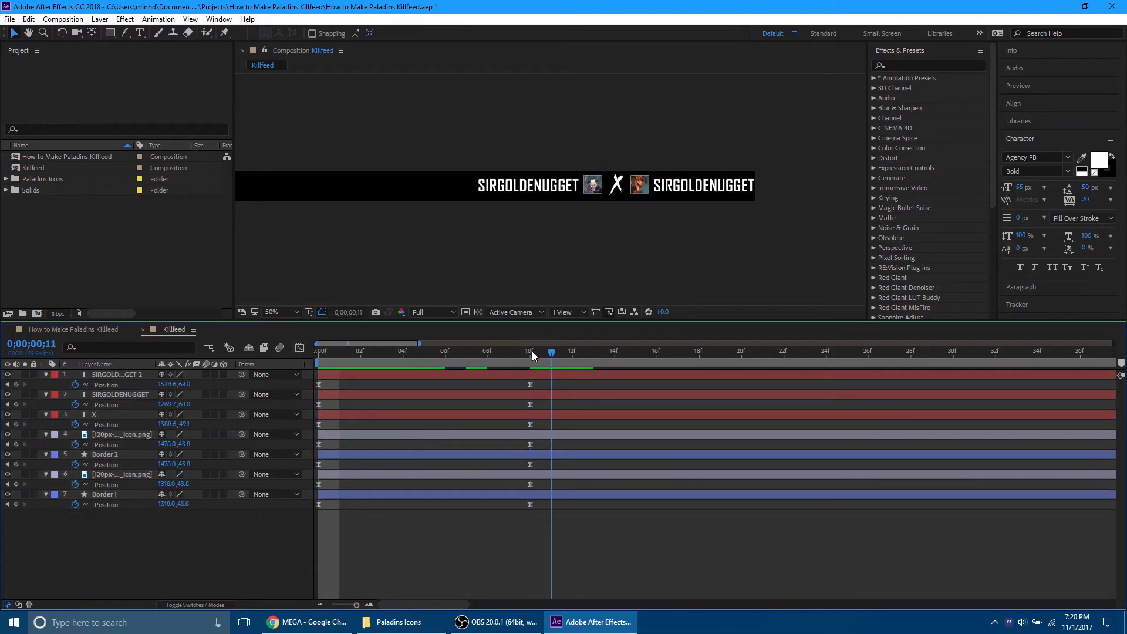
- Enable motion blur for all layers and for the Killfeed composition, and save the project
{"action": "left_click_drag", "start_coordinate": [144, 565], "coordinate": [148, 370]}
{"action": "left_click", "coordinate": [206, 374]}
{"action": "left_click", "coordinate": [280, 348]}
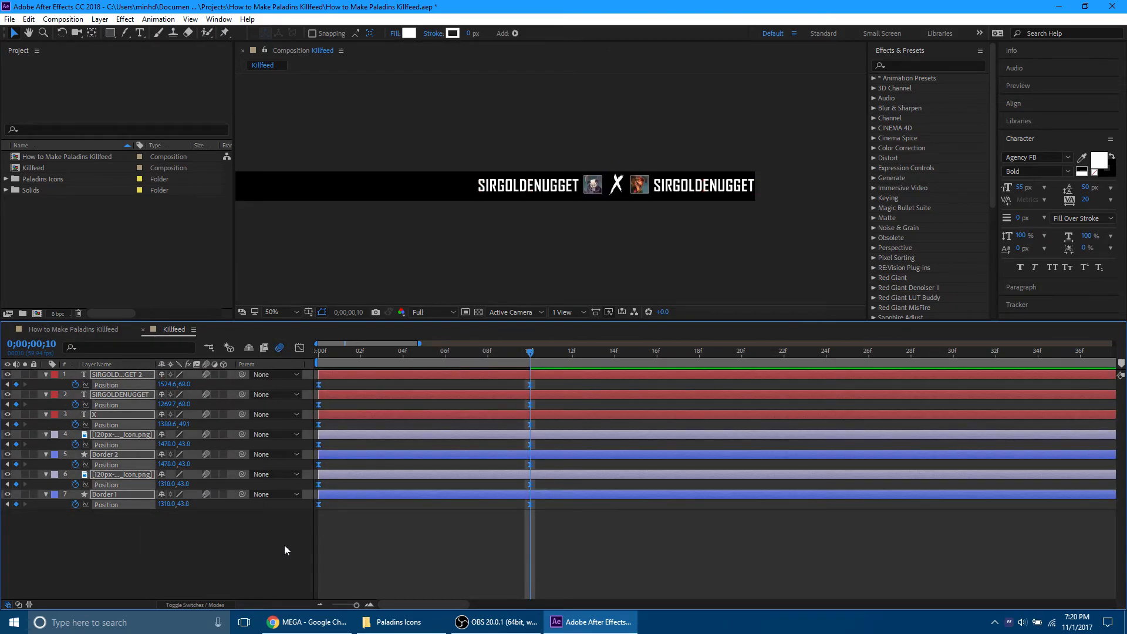
{"action": "left_click", "coordinate": [284, 548]}
{"action": "key", "text": "ctrl+s"}
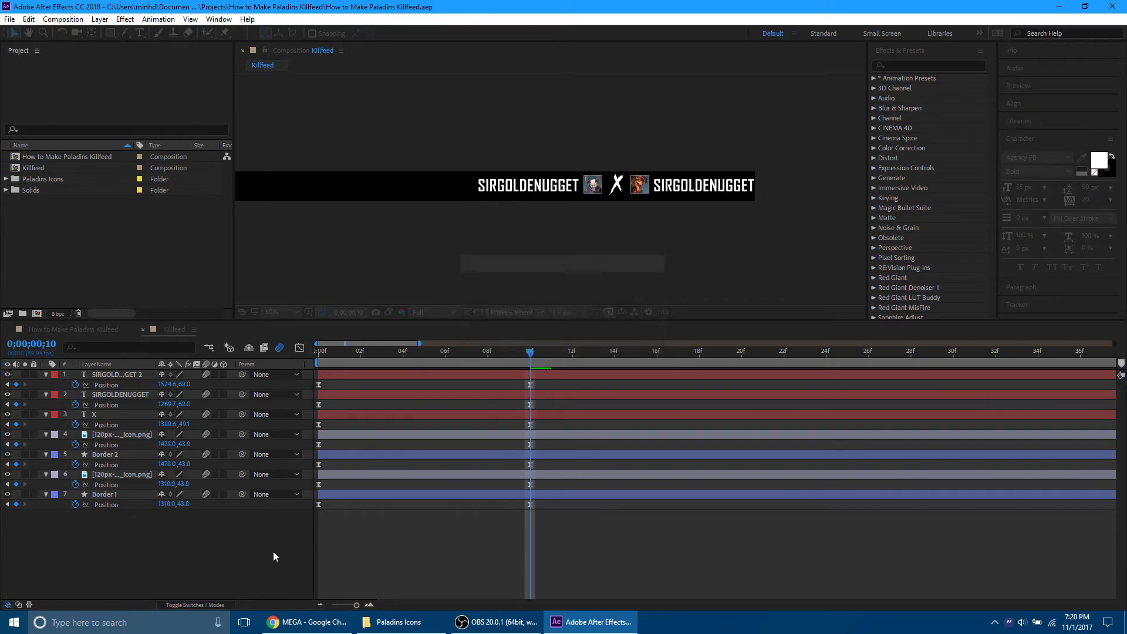
- Add Killfeed as the bottom layer of the How to Make Paladins Killfeed composition and align it to the top edge
{"action": "left_click", "coordinate": [142, 330]}
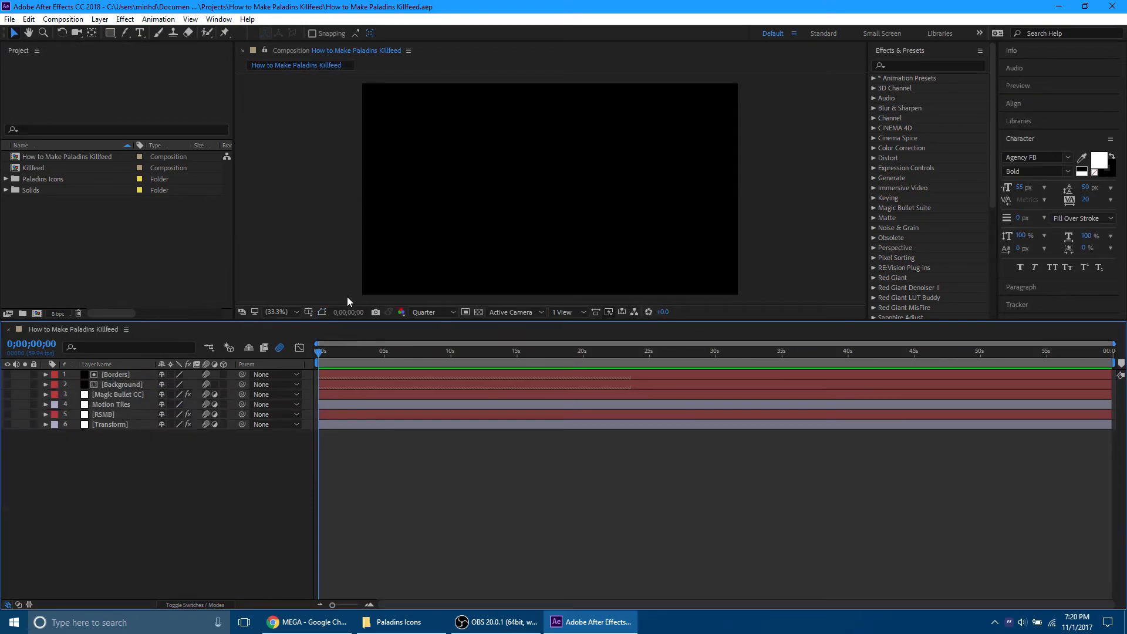
{"action": "left_click_drag", "start_coordinate": [31, 169], "coordinate": [129, 498]}
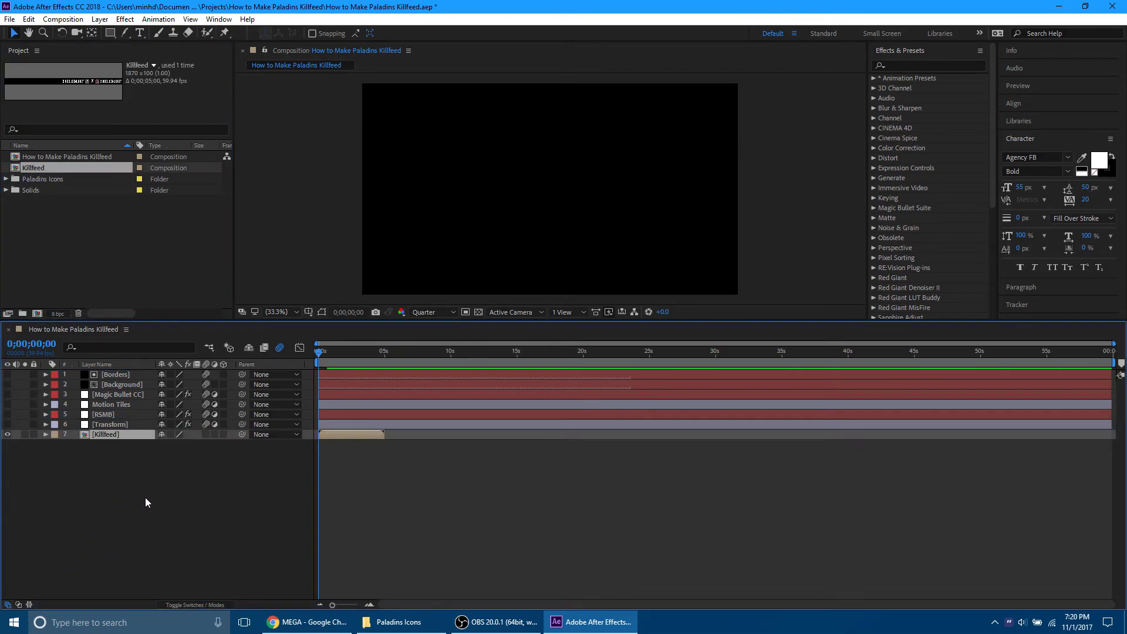
{"action": "left_click", "coordinate": [1037, 105]}
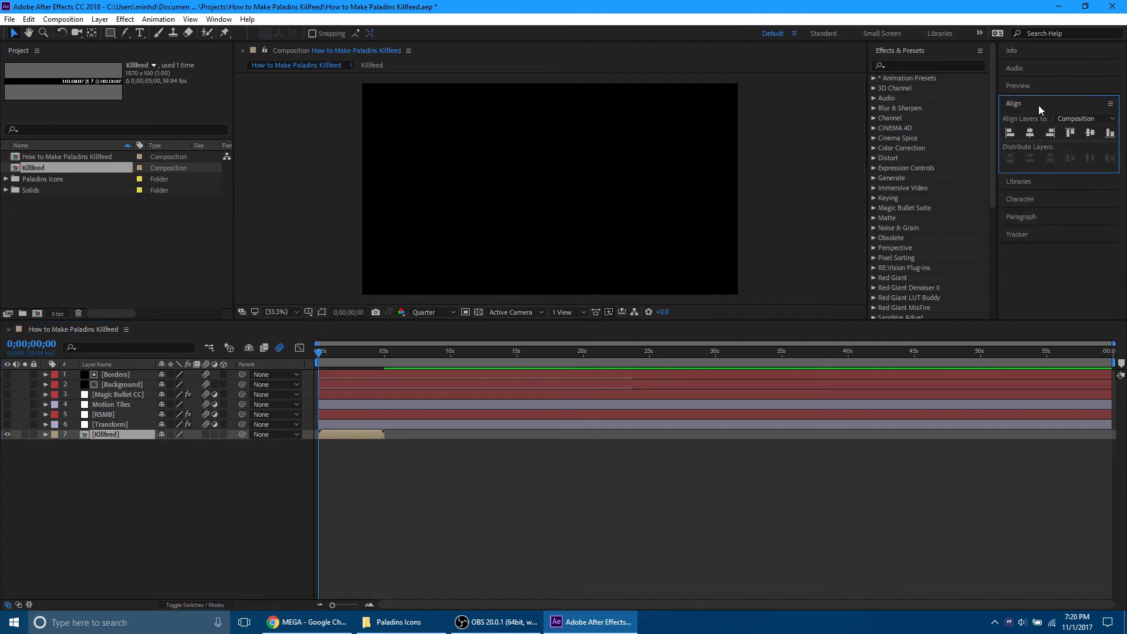
{"action": "left_click", "coordinate": [330, 351]}
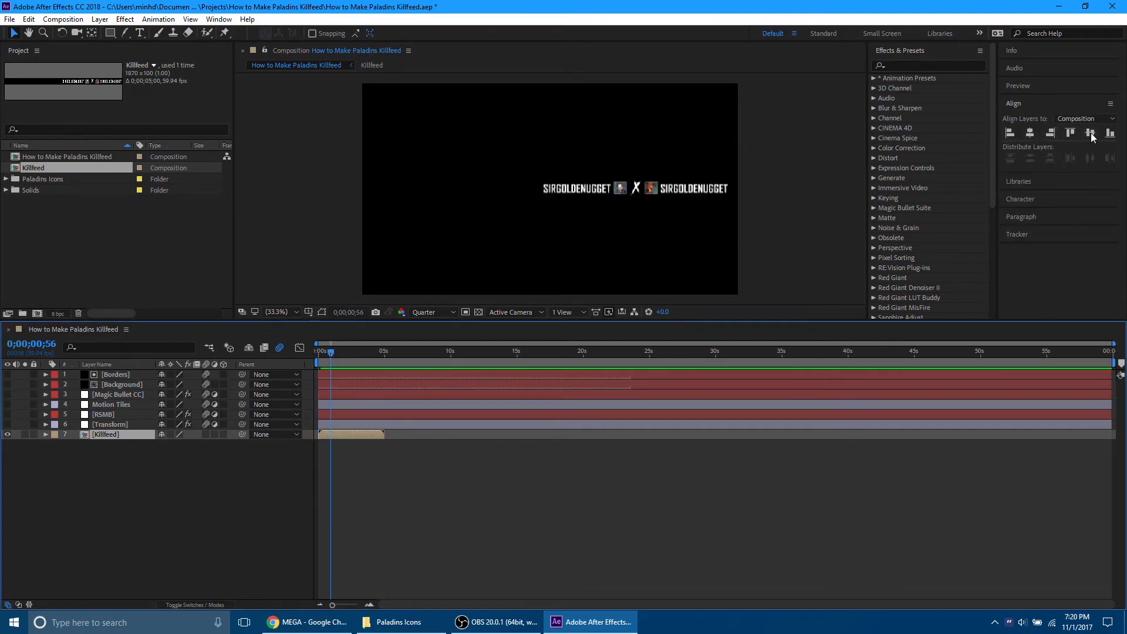
{"action": "left_click", "coordinate": [1071, 133]}
- Try the Killfeed layer at Y positions of 110 and 80
{"action": "left_click", "coordinate": [357, 433]}
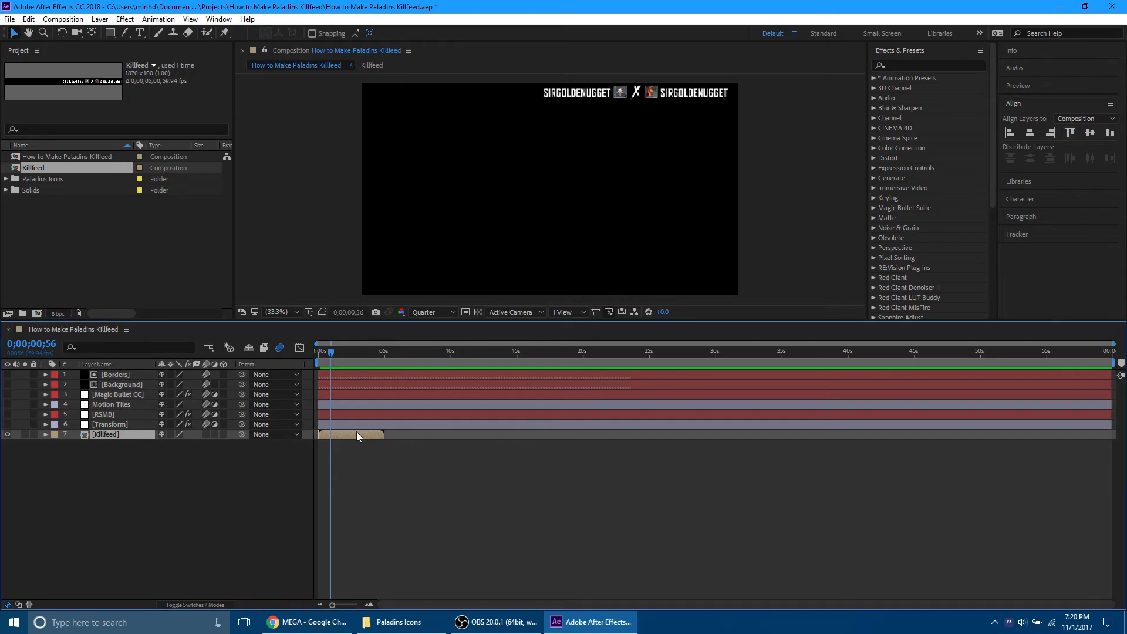
{"action": "key", "text": "p"}
{"action": "key", "text": "shift+Down"}
{"action": "key", "text": "shift+Down"}
{"action": "key", "text": "shift+Down"}
{"action": "key", "text": "shift+Down"}
{"action": "key", "text": "shift+Down"}
{"action": "key", "text": "shift+Down"}
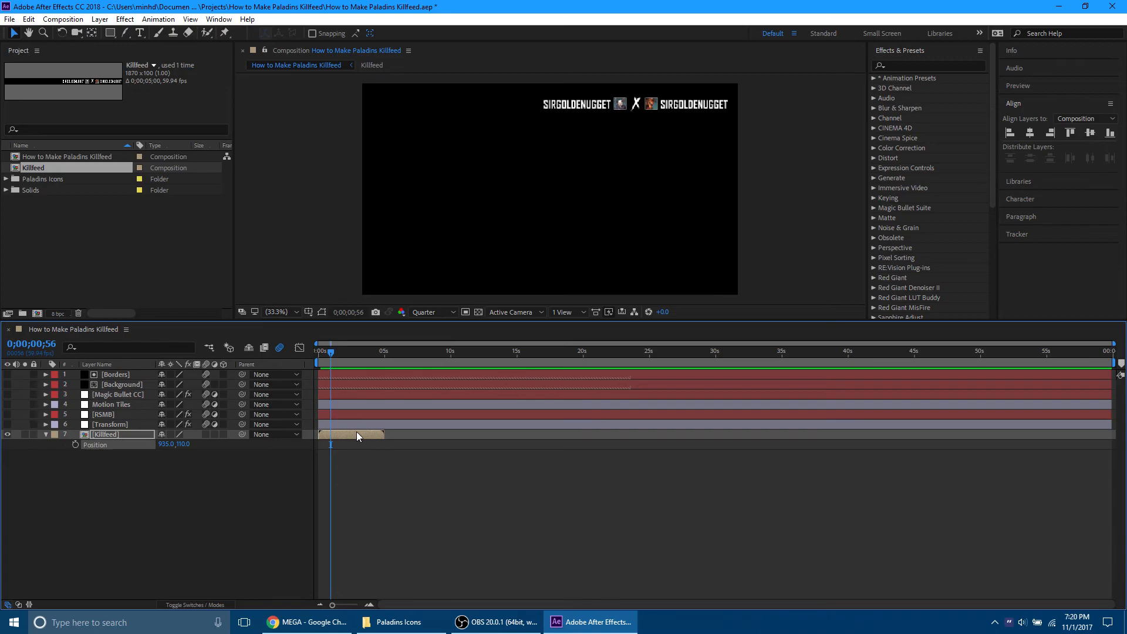
{"action": "key", "text": "shift+Up"}
{"action": "key", "text": "shift+Up"}
{"action": "key", "text": "shift+Up"}
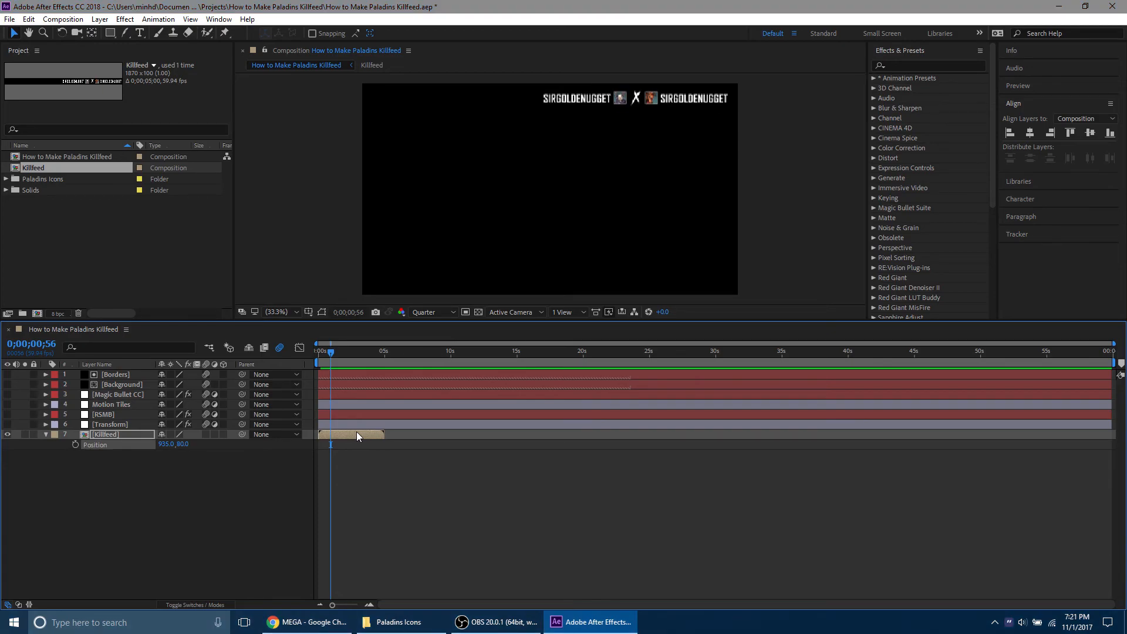
{"action": "key", "text": "shift+Down"}
{"action": "key", "text": "shift+Down"}
{"action": "key", "text": "shift+Down"}
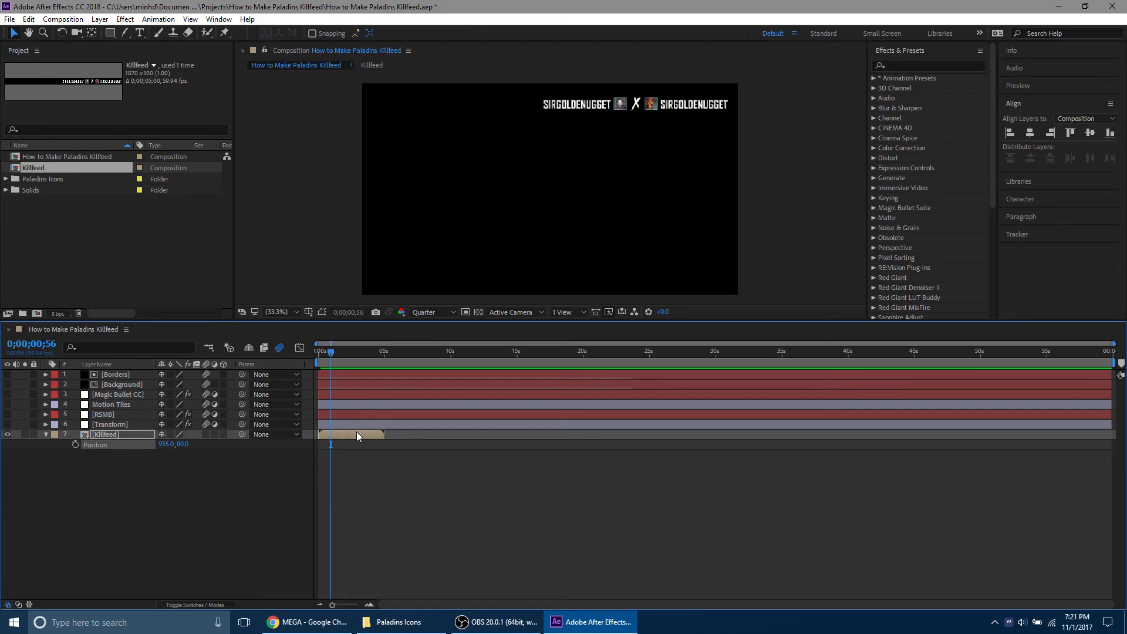
- Set the Killfeed layer's Y position to 90
{"action": "left_click", "coordinate": [183, 444]}
{"action": "type", "text": "90"}
{"action": "key", "text": "Return"}
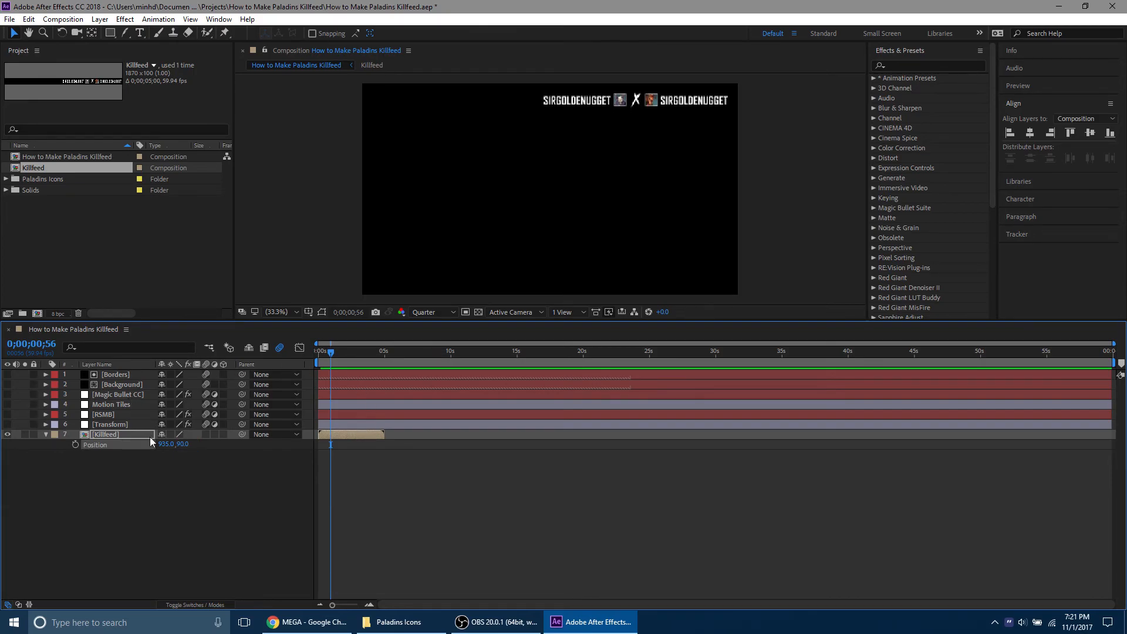
{"action": "left_click", "coordinate": [251, 534]}
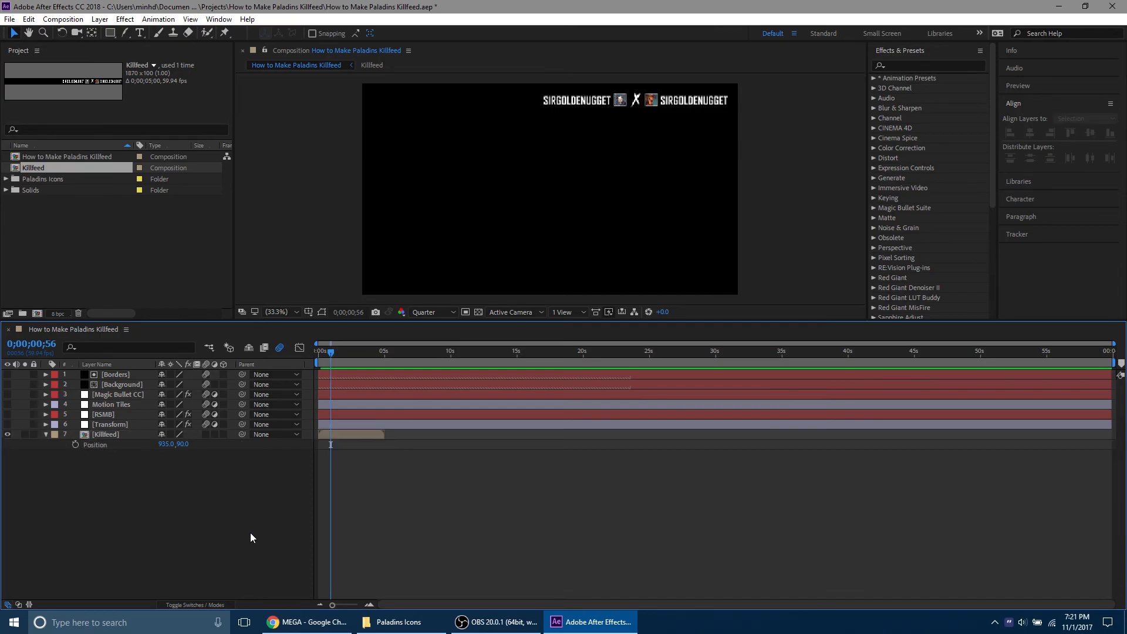
- Duplicate the Killfeed layer twice and set the uppermost copy's Y position to 170
{"action": "left_click", "coordinate": [364, 435]}
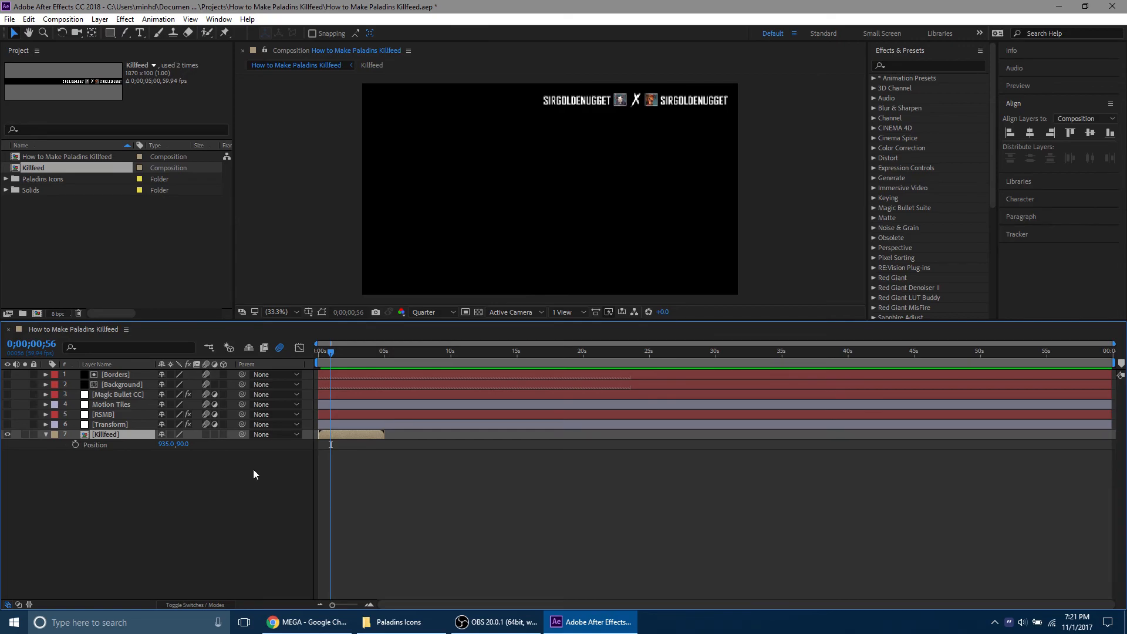
{"action": "key", "text": "ctrl+d"}
{"action": "key", "text": "ctrl+d"}
{"action": "key", "text": "p"}
{"action": "left_click", "coordinate": [183, 444]}
{"action": "type", "text": "170"}
{"action": "key", "text": "Return"}
- Set the second Killfeed copy's Y position to 250
{"action": "left_click", "coordinate": [348, 456]}
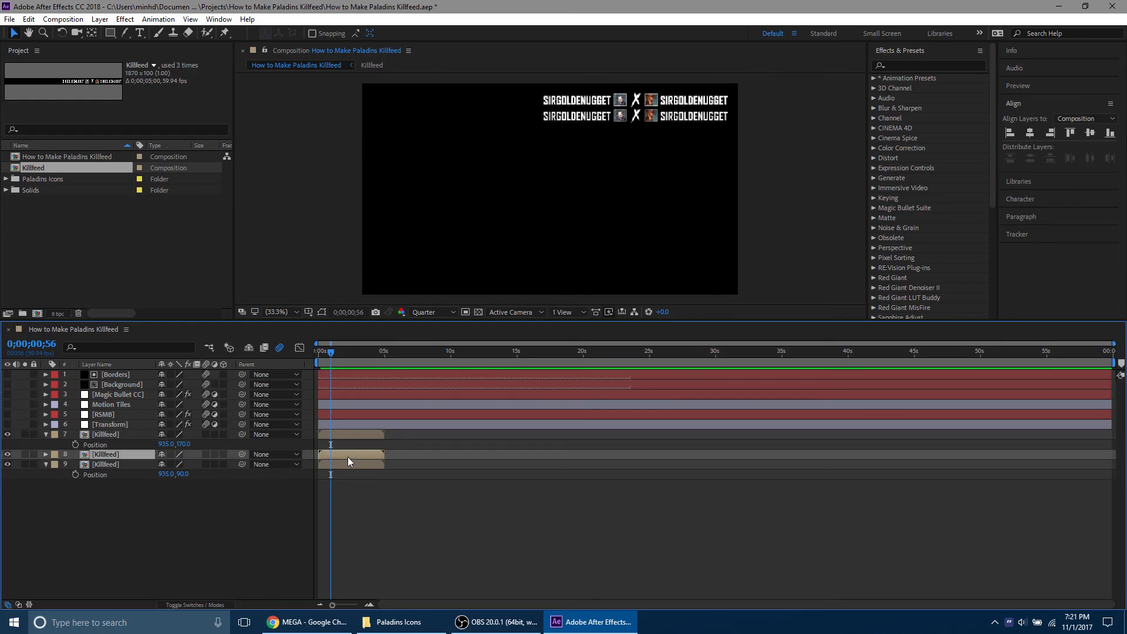
{"action": "key", "text": "p"}
{"action": "left_click", "coordinate": [182, 464]}
{"action": "type", "text": "250"}
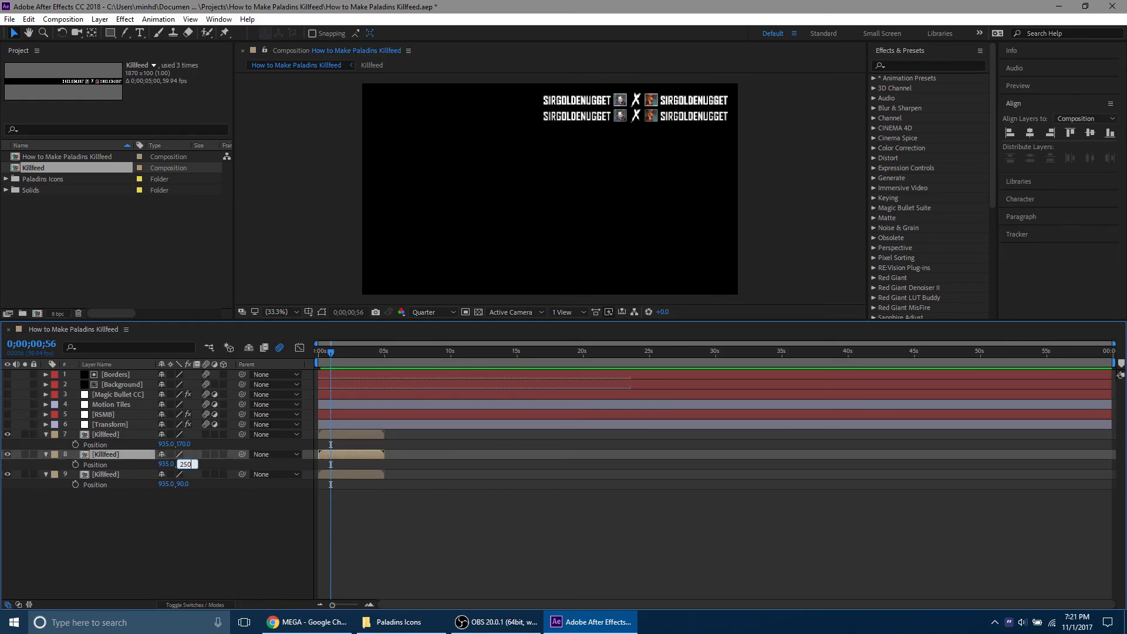
{"action": "key", "text": "Return"}
- Stagger the two Killfeed copies in time, starting layer 8 at about 1 second and layer 7 at about 2 seconds
{"action": "left_click_drag", "start_coordinate": [332, 356], "coordinate": [320, 355]}
{"action": "left_click_drag", "start_coordinate": [336, 459], "coordinate": [364, 434]}
{"action": "left_click_drag", "start_coordinate": [319, 351], "coordinate": [353, 355]}
- Move the Y 250 copy above the Y 170 copy and restagger them to start at about 2 seconds and 1 second
{"action": "left_click", "coordinate": [114, 456]}
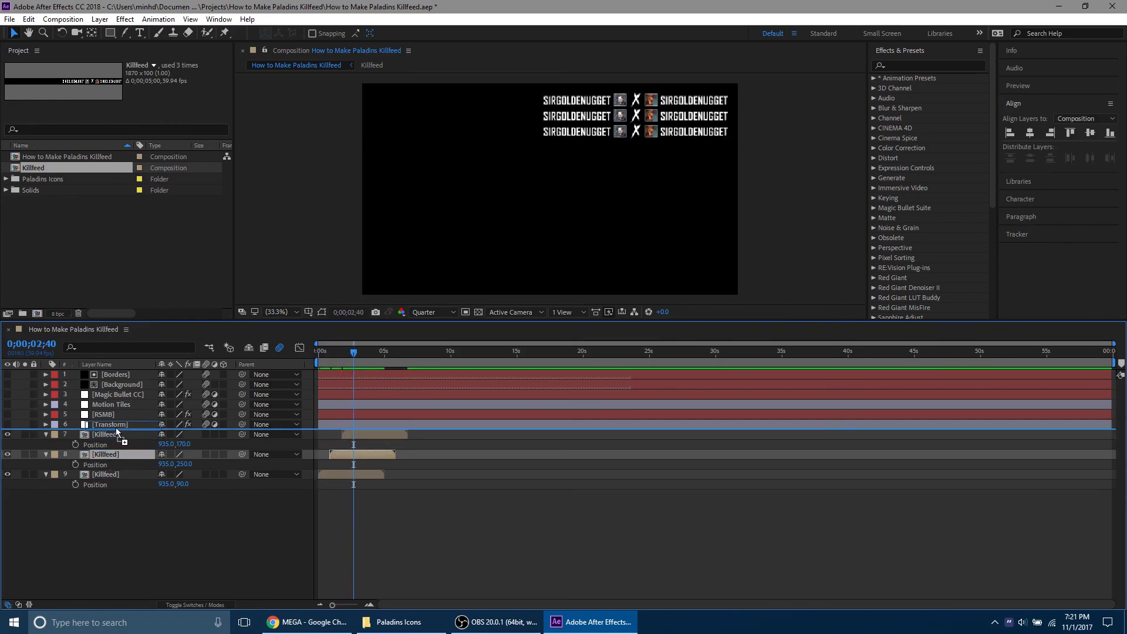
{"action": "key", "text": "ctrl+bracketright"}
{"action": "mouse_move", "coordinate": [339, 432]}
{"action": "left_mouse_down"}
{"action": "mouse_move", "coordinate": [353, 432]}
{"action": "mouse_move", "coordinate": [343, 453]}
{"action": "left_mouse_up"}
{"action": "left_click_drag", "start_coordinate": [317, 352], "coordinate": [341, 364]}
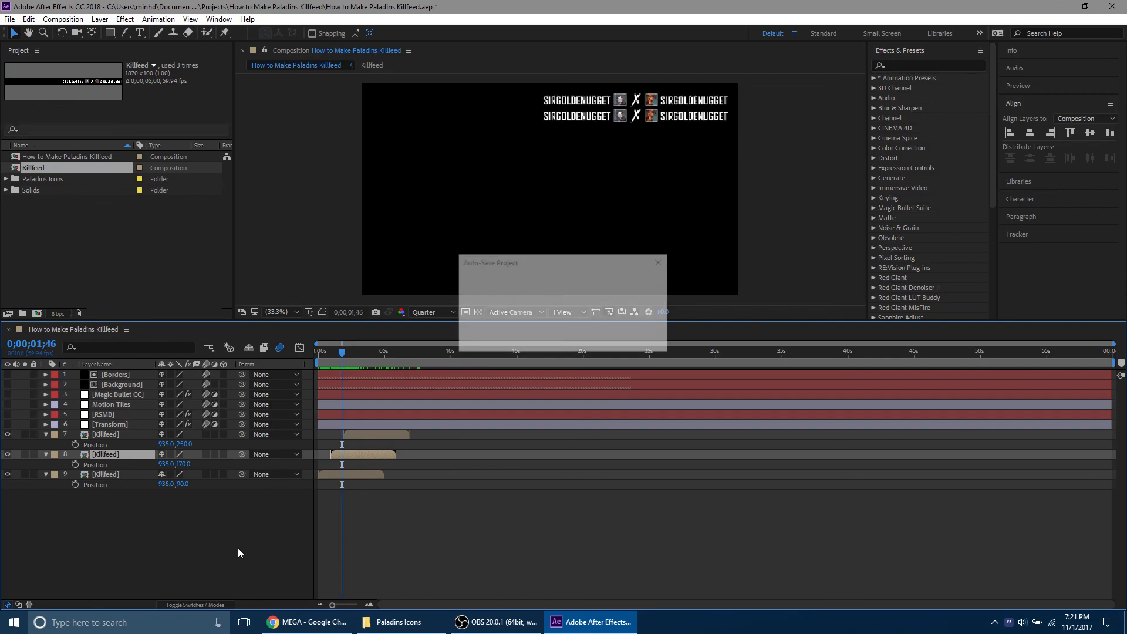